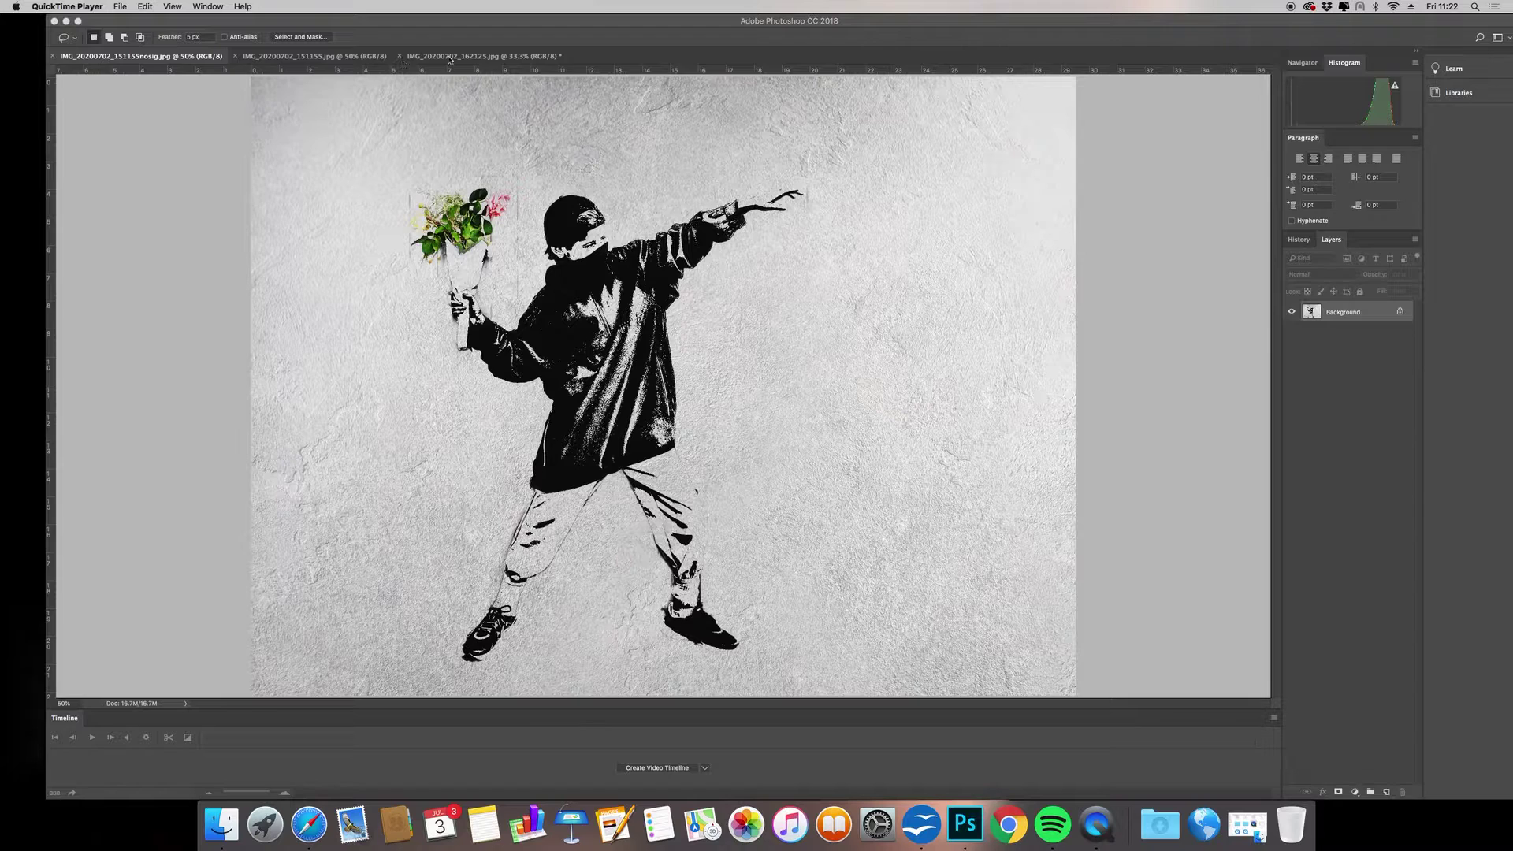
- Switch to the IMG_20200702_151155.jpg photo and run Select Subject with the Quick Selection tool to select the figure
{"action": "left_click", "coordinate": [357, 59]}
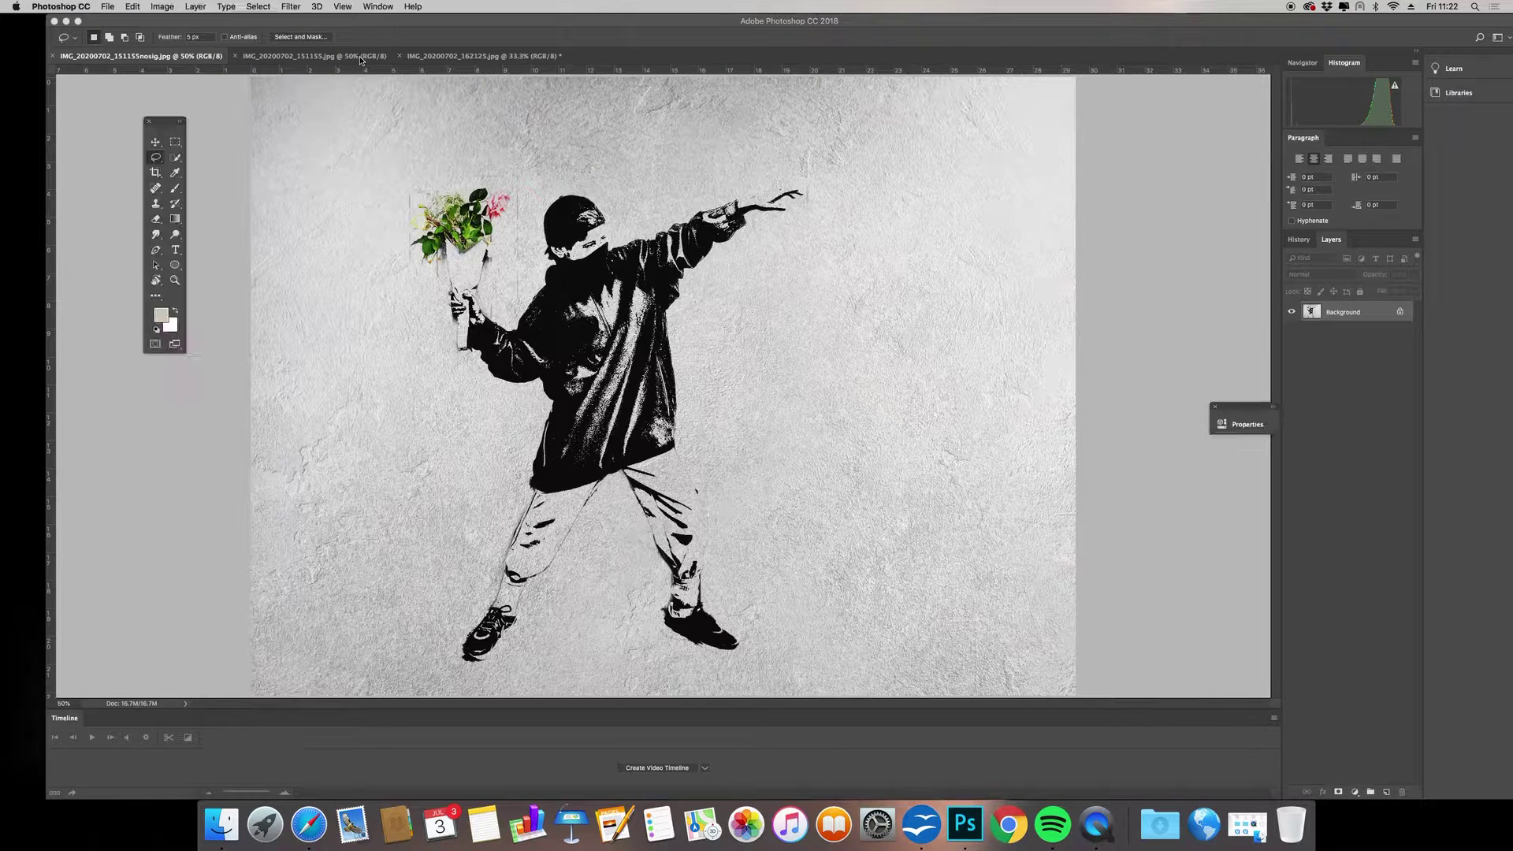
{"action": "left_click", "coordinate": [357, 58]}
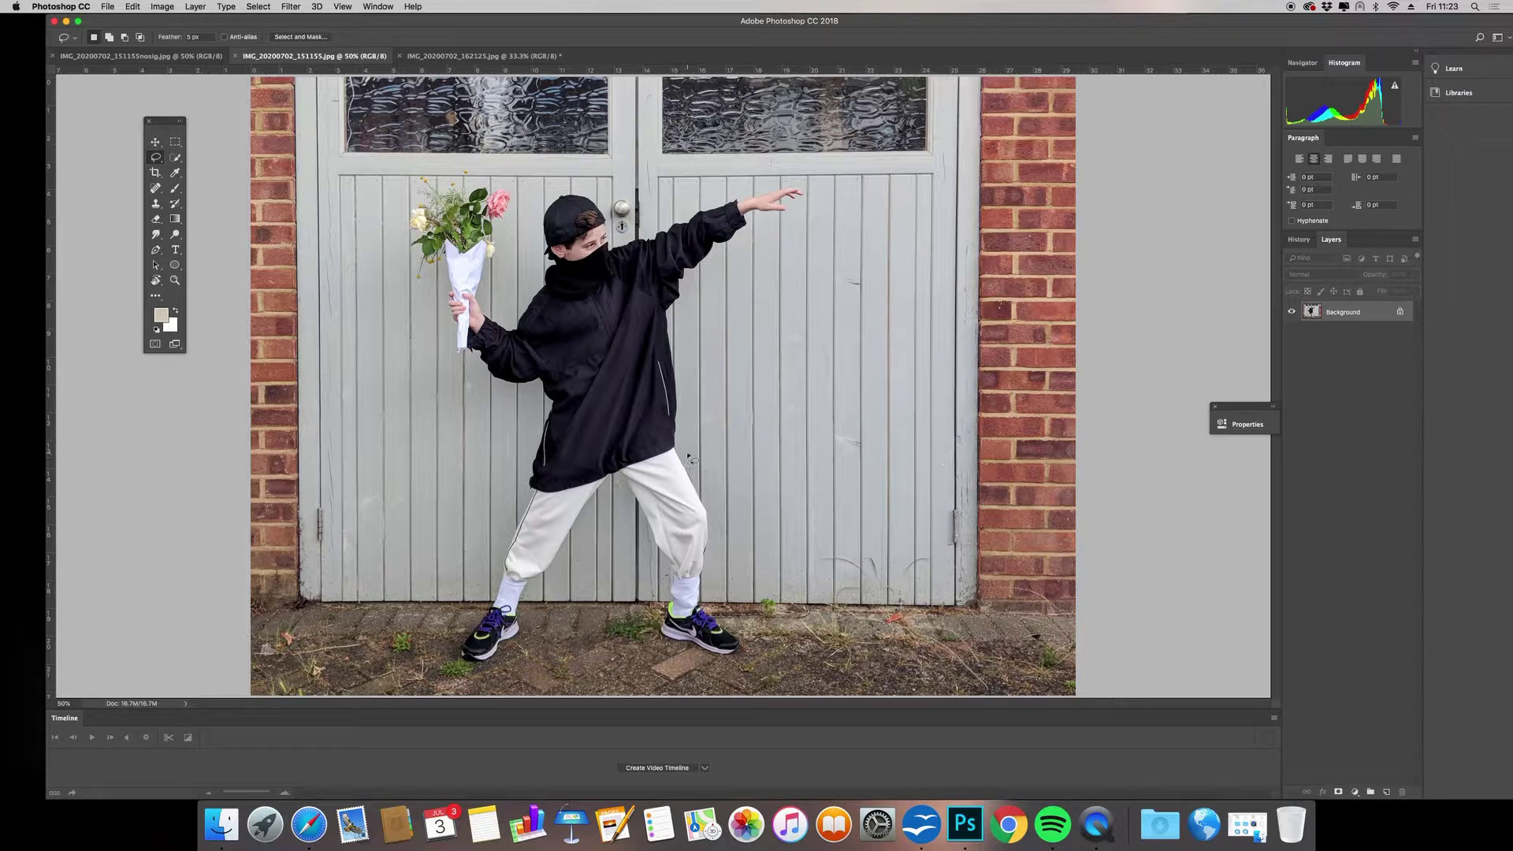
{"action": "left_click", "coordinate": [174, 160]}
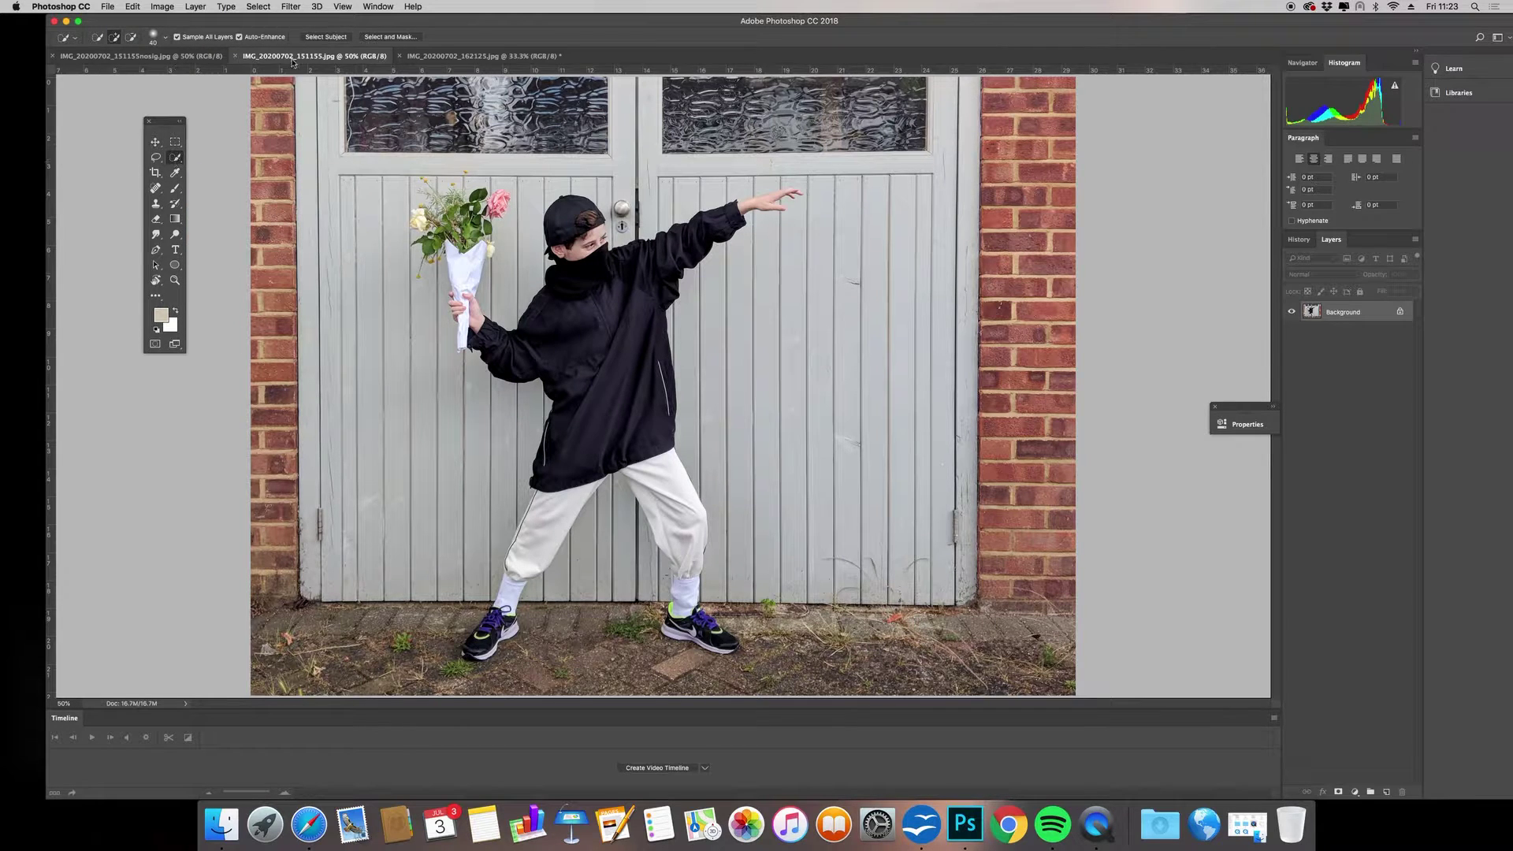
{"action": "left_click", "coordinate": [326, 39]}
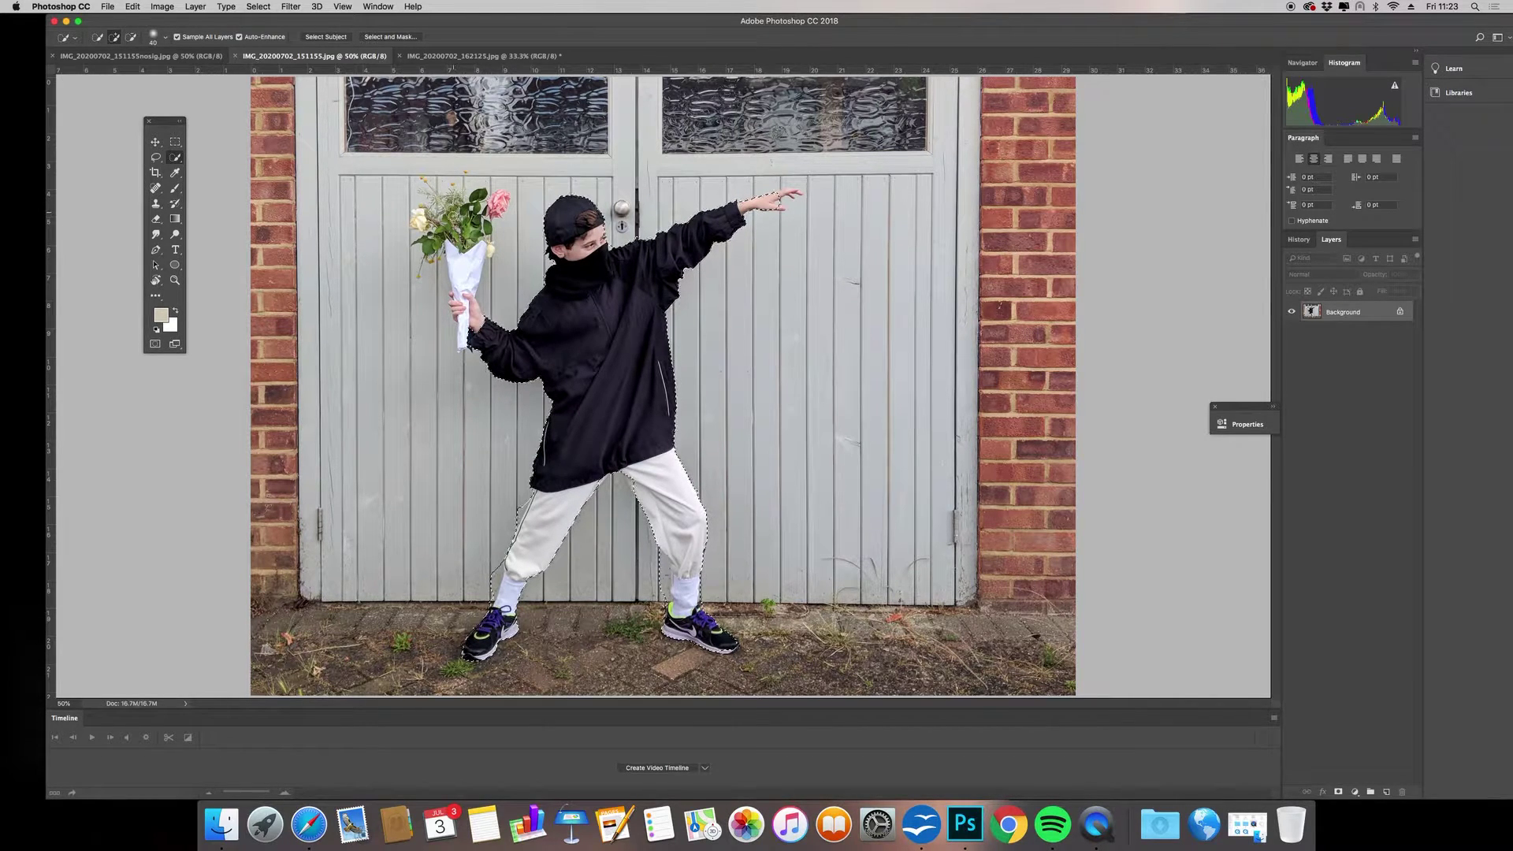
- Add the bouquet and the outstretched hand to the selection, and subtract the excess door area below the hand
{"action": "mouse_move", "coordinate": [441, 202]}
{"action": "left_mouse_down"}
{"action": "mouse_move", "coordinate": [456, 241]}
{"action": "mouse_move", "coordinate": [471, 186]}
{"action": "mouse_move", "coordinate": [495, 218]}
{"action": "mouse_move", "coordinate": [429, 265]}
{"action": "left_mouse_up"}
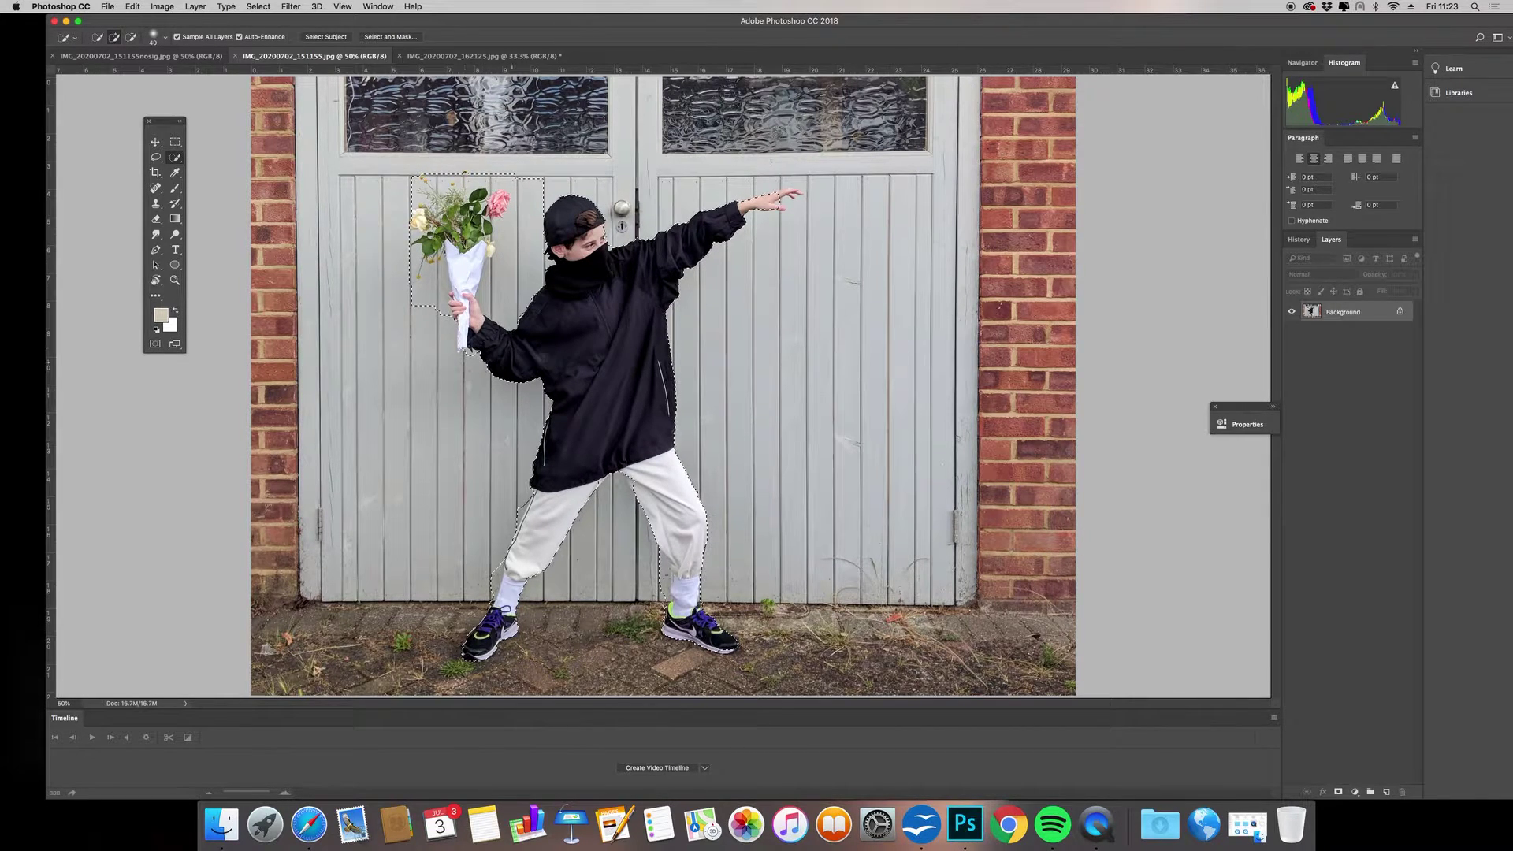
{"action": "left_click_drag", "start_coordinate": [751, 227], "coordinate": [786, 196]}
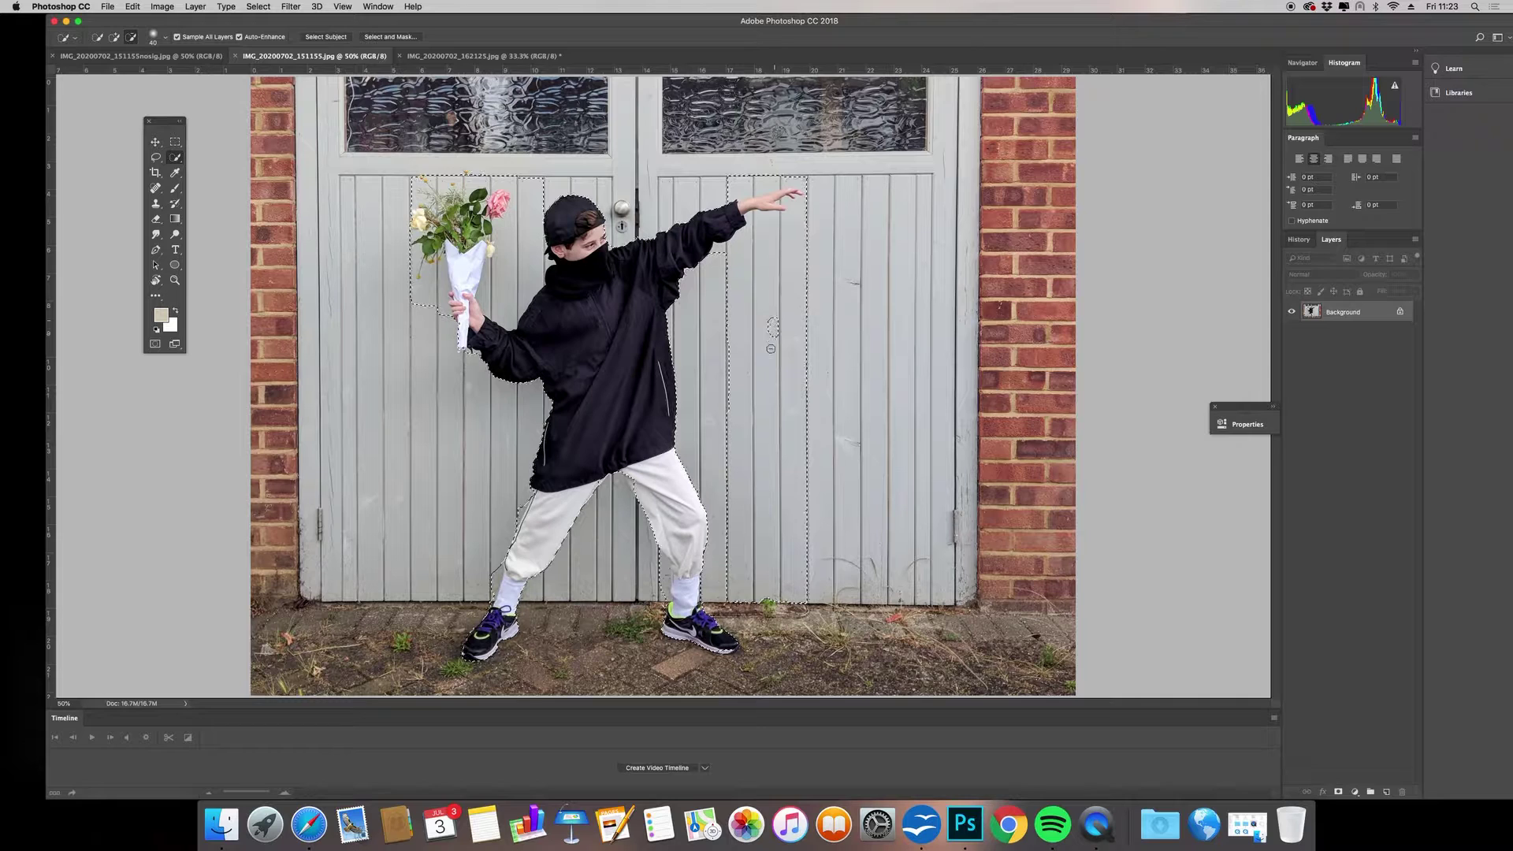
{"action": "mouse_move", "coordinate": [774, 327]}
{"action": "left_mouse_down"}
{"action": "mouse_move", "coordinate": [760, 595]}
{"action": "mouse_move", "coordinate": [738, 581]}
{"action": "mouse_move", "coordinate": [745, 552]}
{"action": "mouse_move", "coordinate": [756, 592]}
{"action": "mouse_move", "coordinate": [790, 599]}
{"action": "mouse_move", "coordinate": [806, 409]}
{"action": "mouse_move", "coordinate": [795, 253]}
{"action": "mouse_move", "coordinate": [747, 283]}
{"action": "left_mouse_up"}
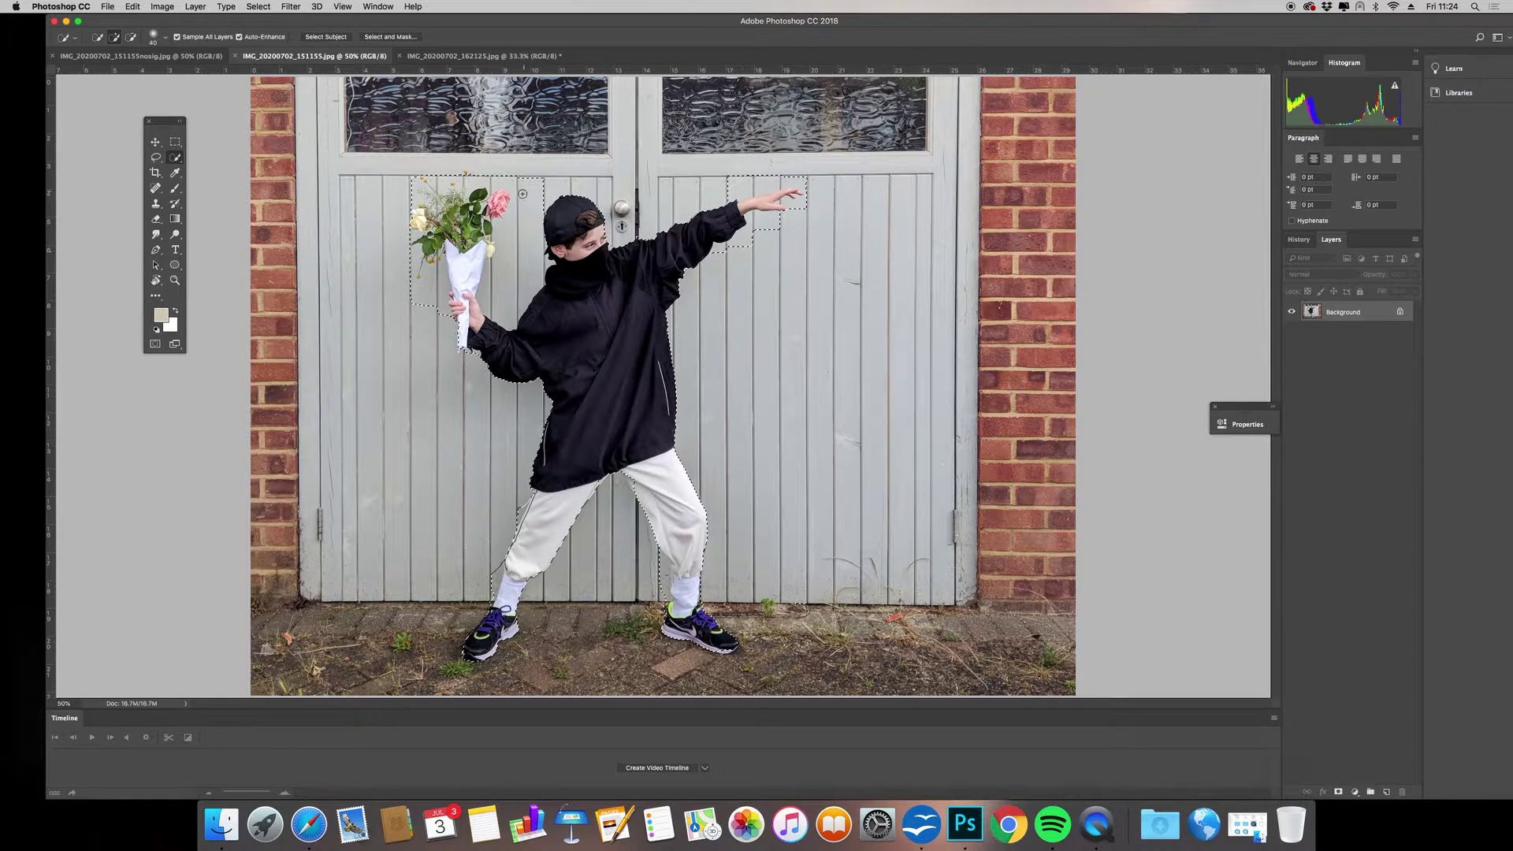
{"action": "key", "text": "alt"}
- Output the selection through Select and Mask as a new layer with a layer mask
{"action": "left_click", "coordinate": [402, 37]}
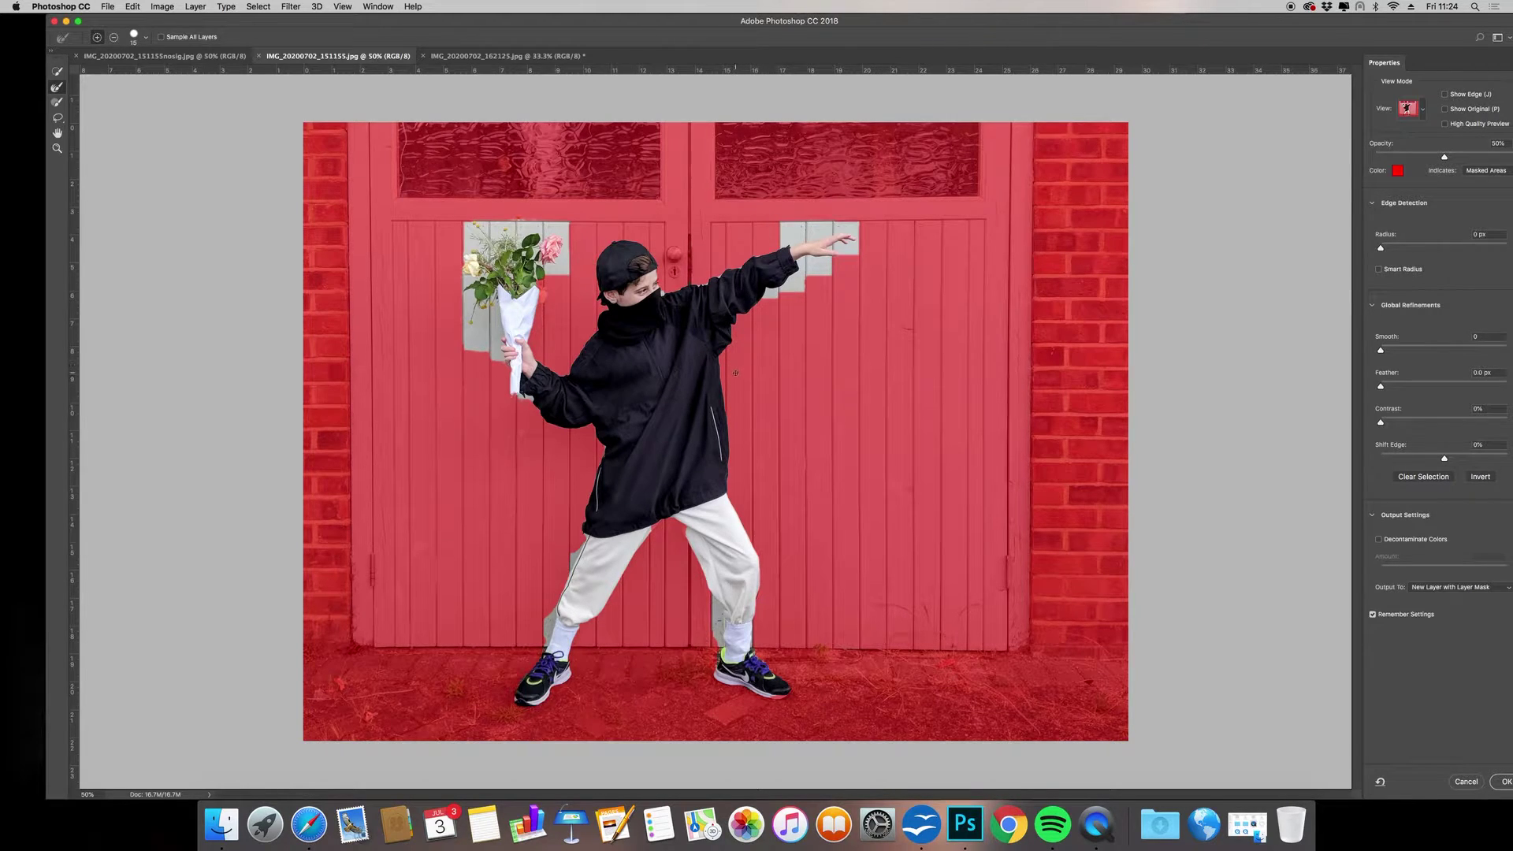
{"action": "left_click_drag", "start_coordinate": [996, 21], "coordinate": [949, 20]}
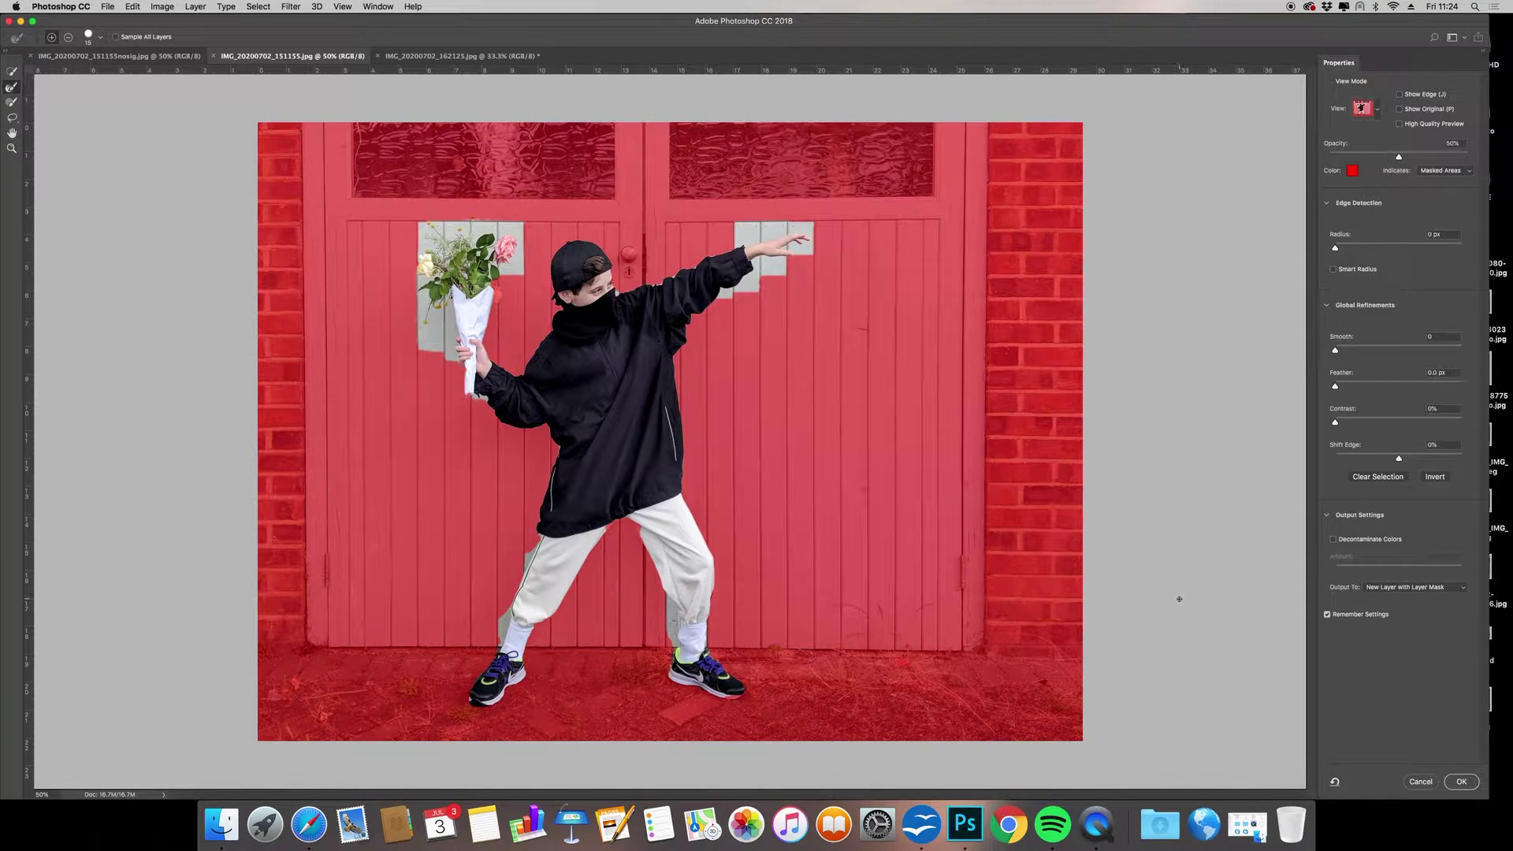
{"action": "left_click", "coordinate": [1461, 781]}
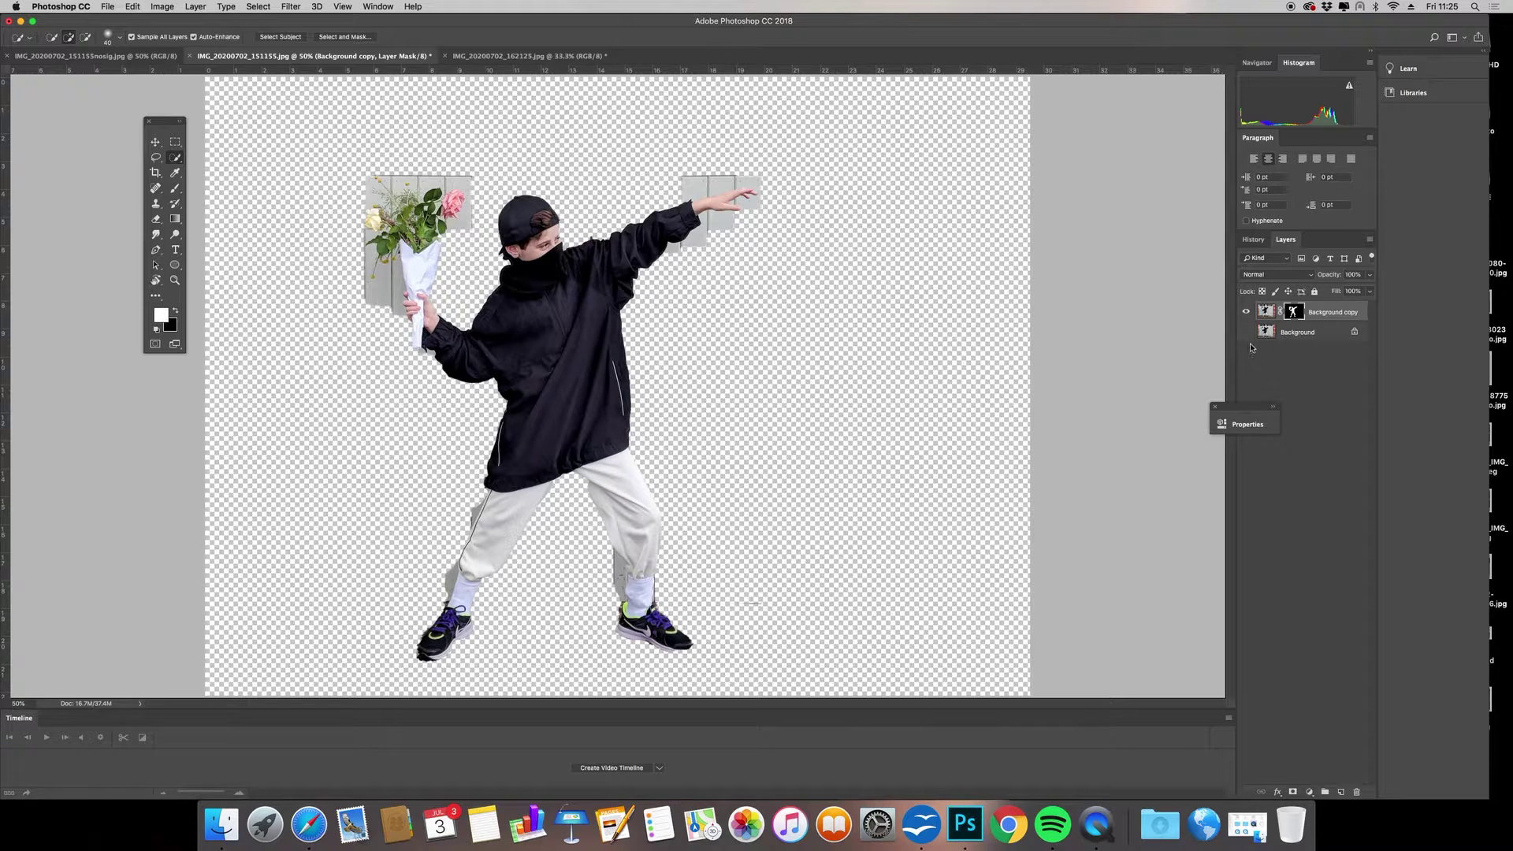
- Add a Threshold adjustment layer above the masked figure
{"action": "left_click", "coordinate": [1216, 407]}
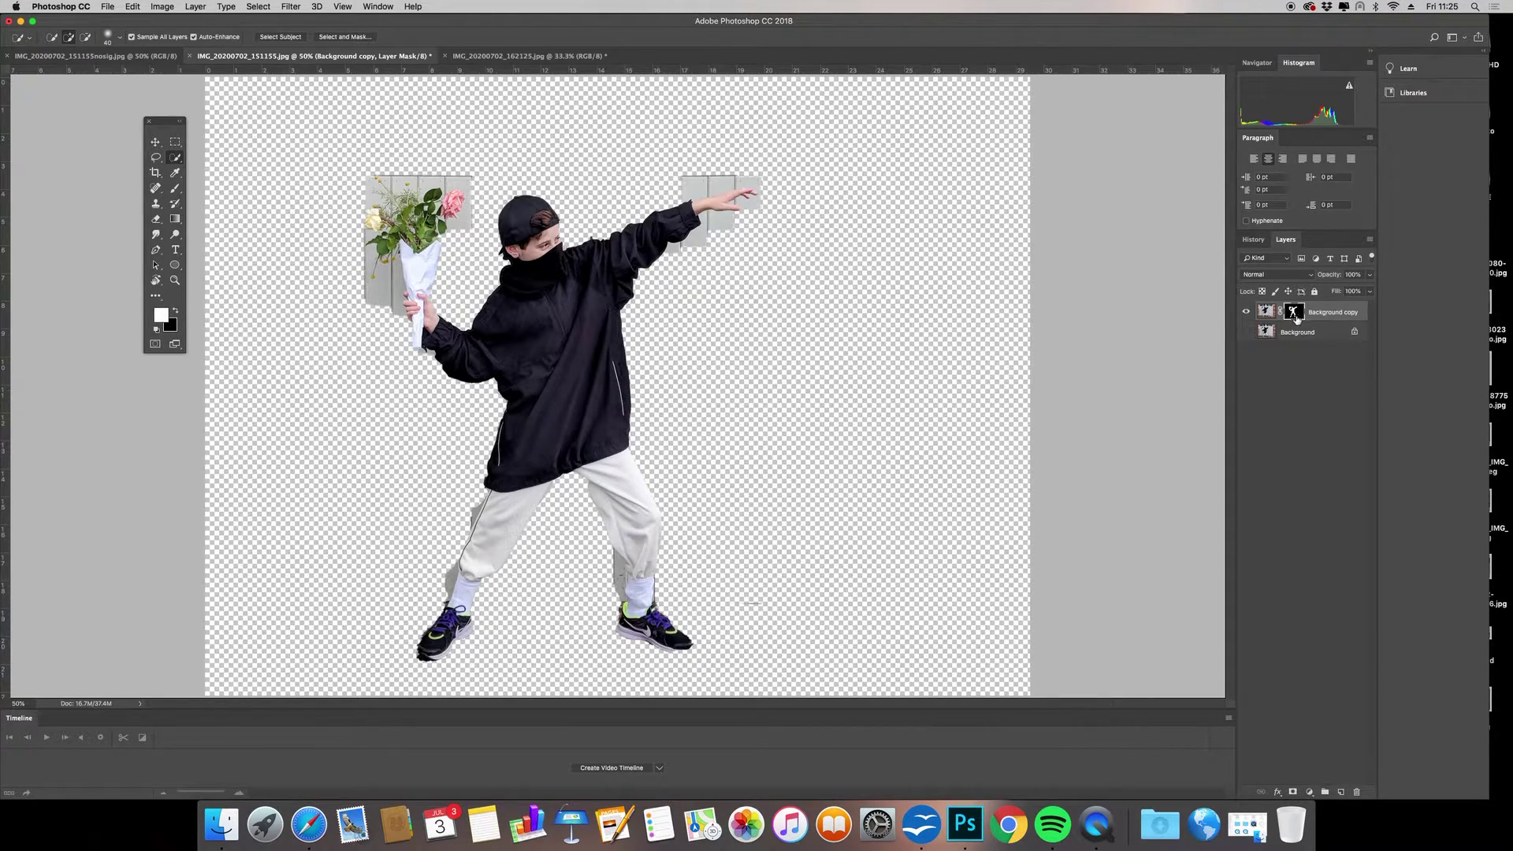
{"action": "left_click", "coordinate": [1309, 792]}
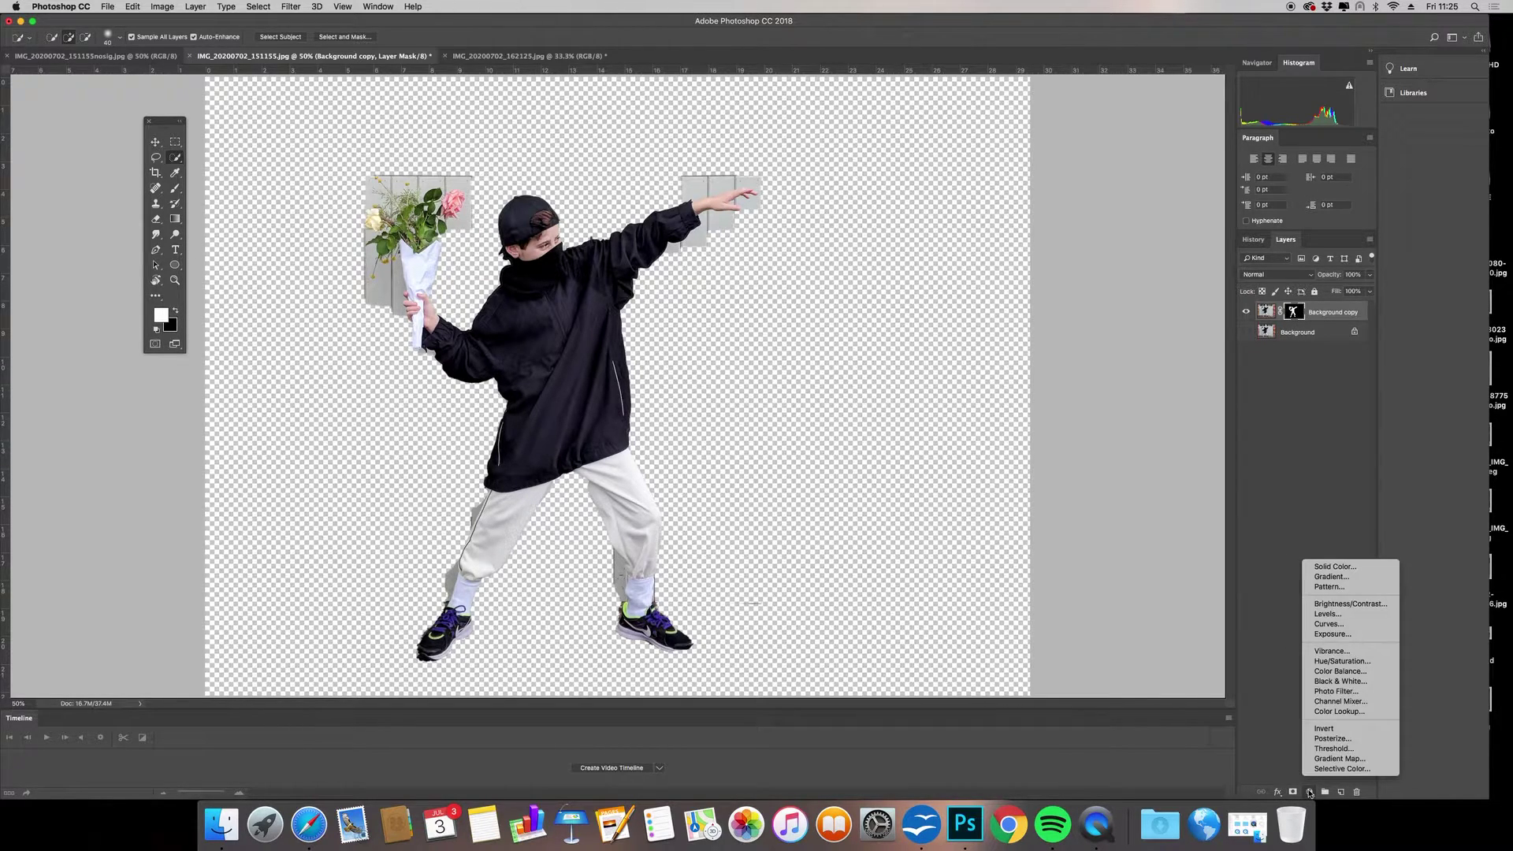
{"action": "left_click", "coordinate": [1329, 749]}
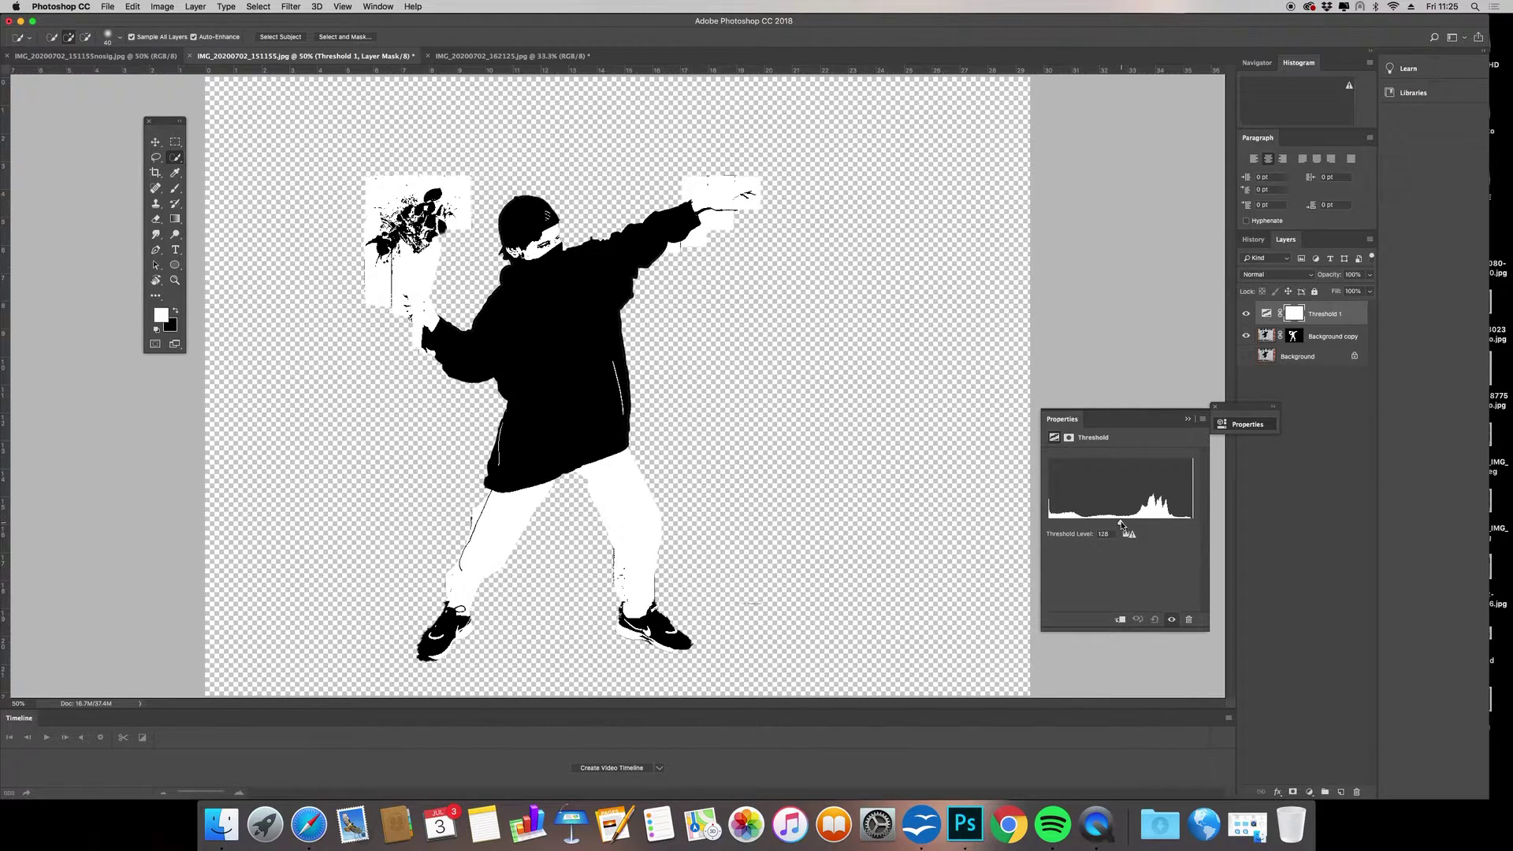
- Try Threshold levels between 1 and 126 and compare the figure with the adjustment layer hidden and shown
{"action": "left_click_drag", "start_coordinate": [1120, 524], "coordinate": [1046, 524]}
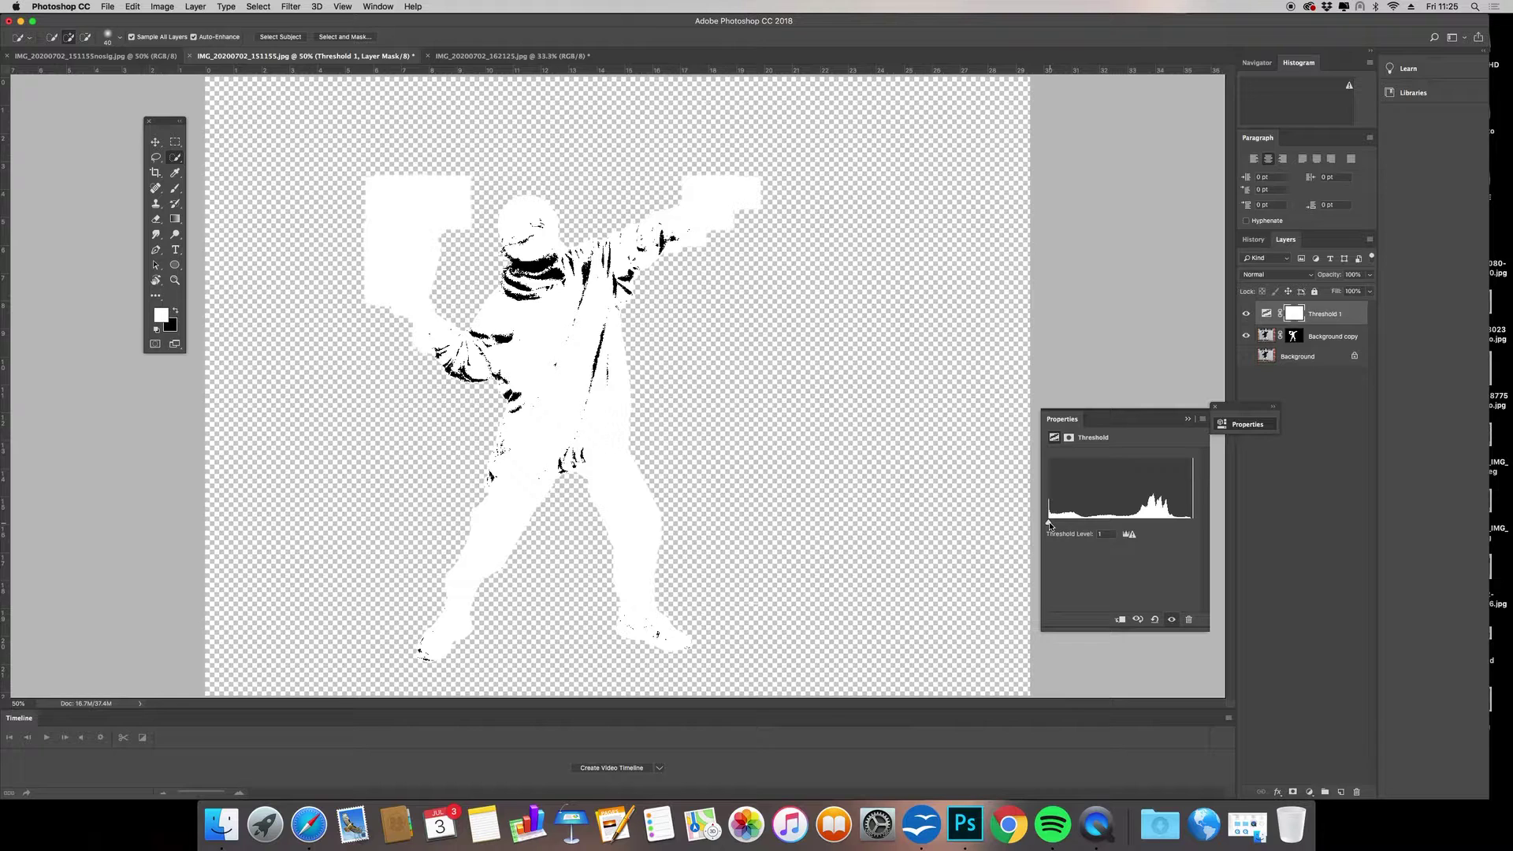
{"action": "left_click_drag", "start_coordinate": [1049, 524], "coordinate": [1069, 524]}
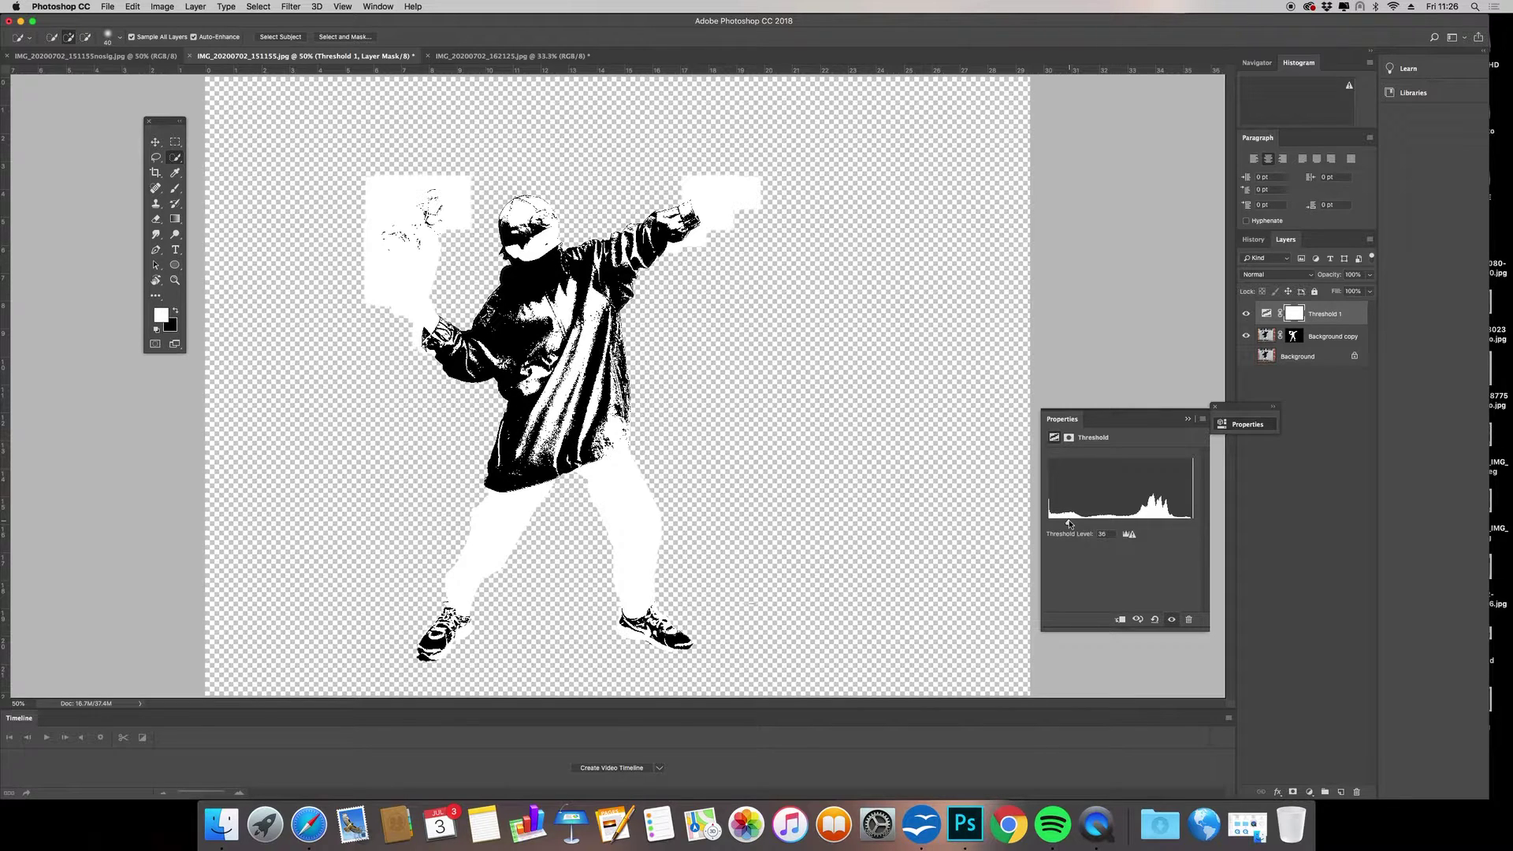
{"action": "left_click_drag", "start_coordinate": [1070, 524], "coordinate": [1124, 526]}
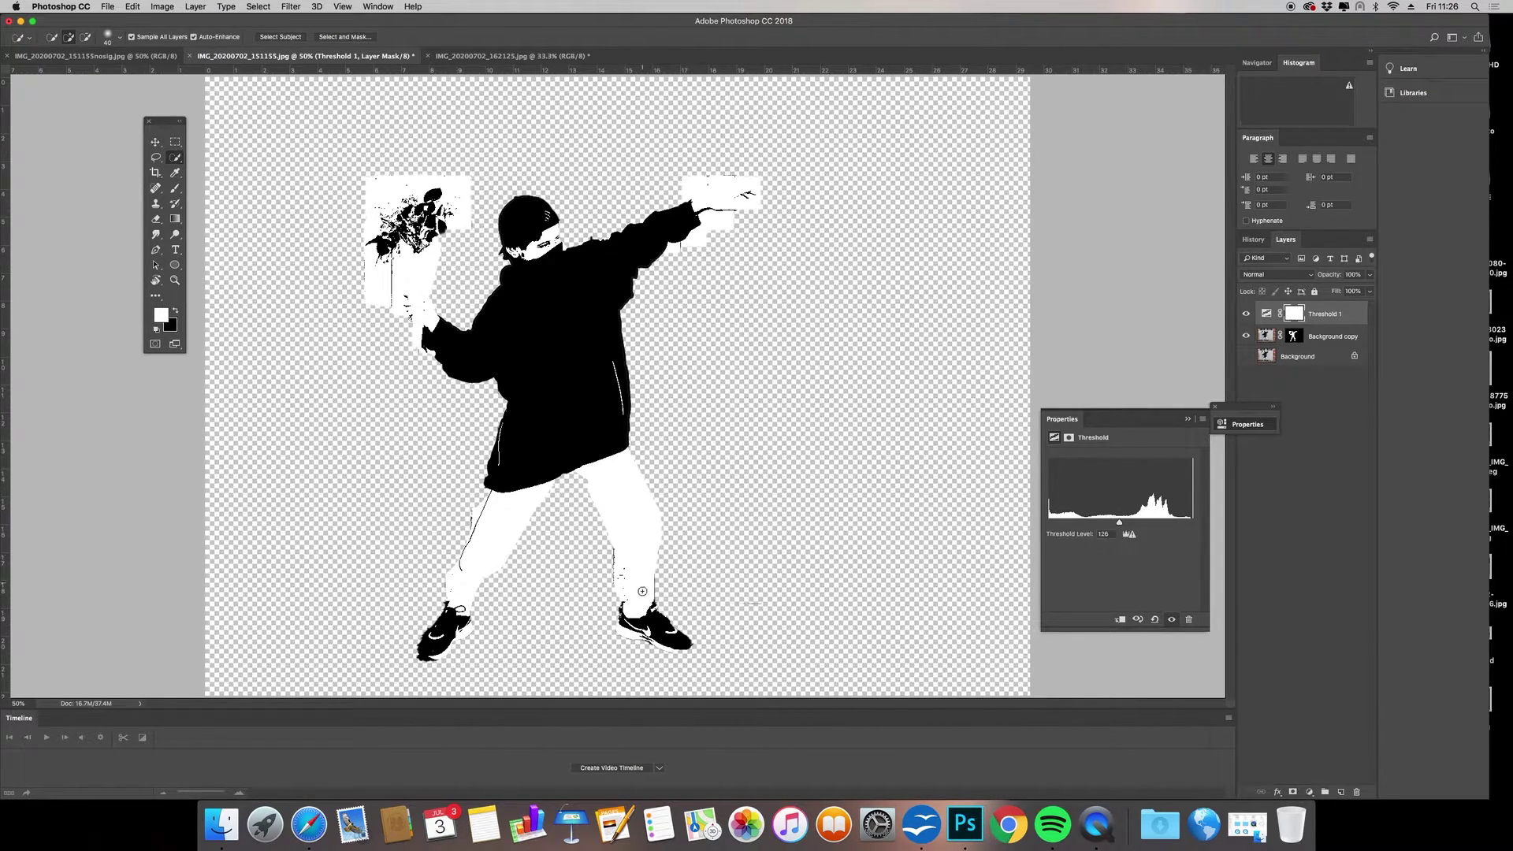
{"action": "left_click", "coordinate": [1246, 316]}
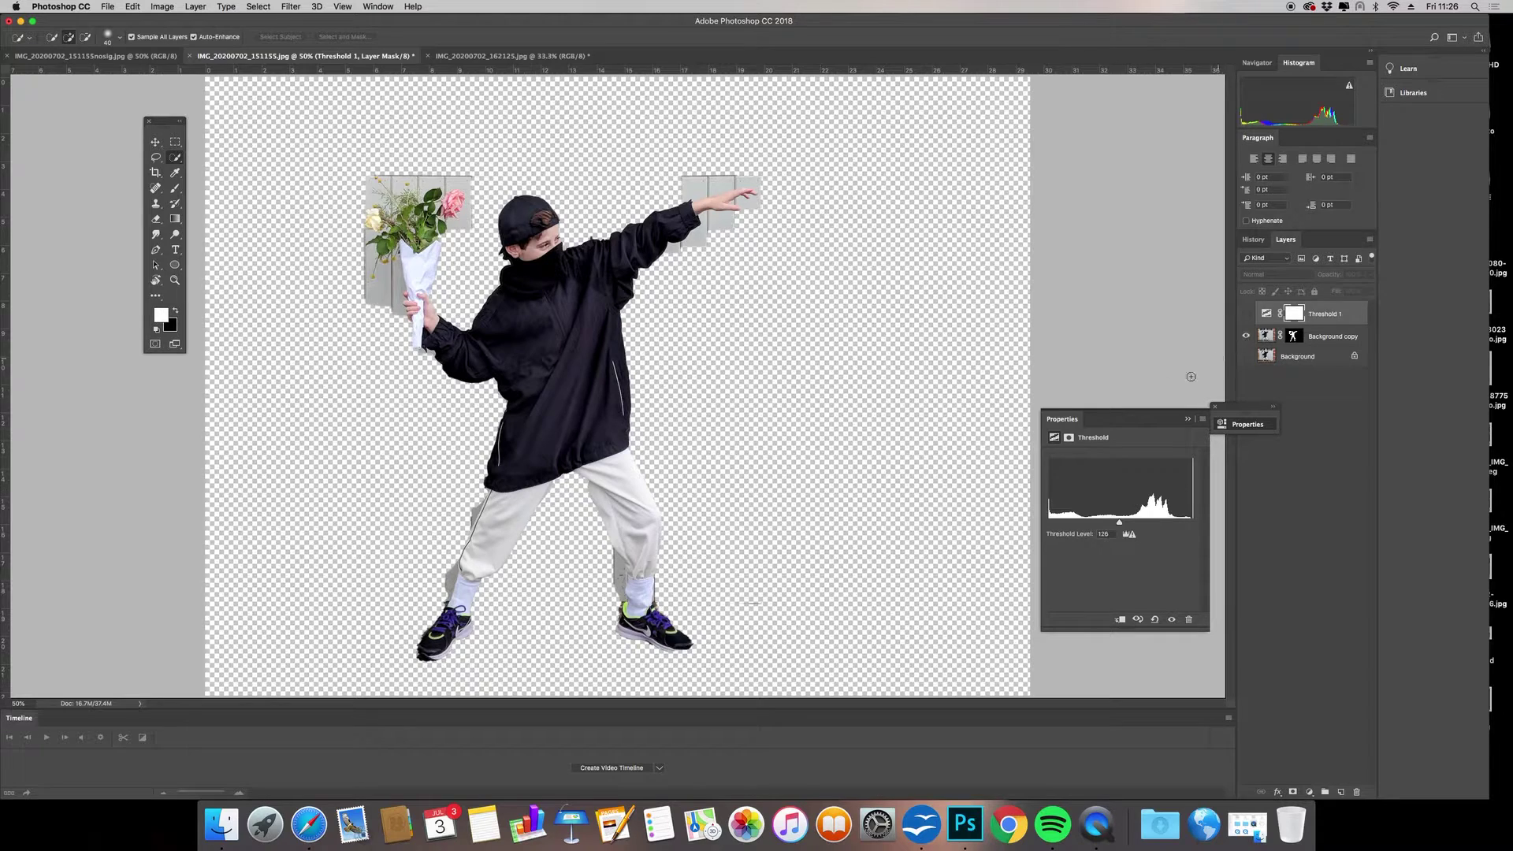
{"action": "left_click", "coordinate": [1246, 316]}
{"action": "left_click", "coordinate": [1246, 316]}
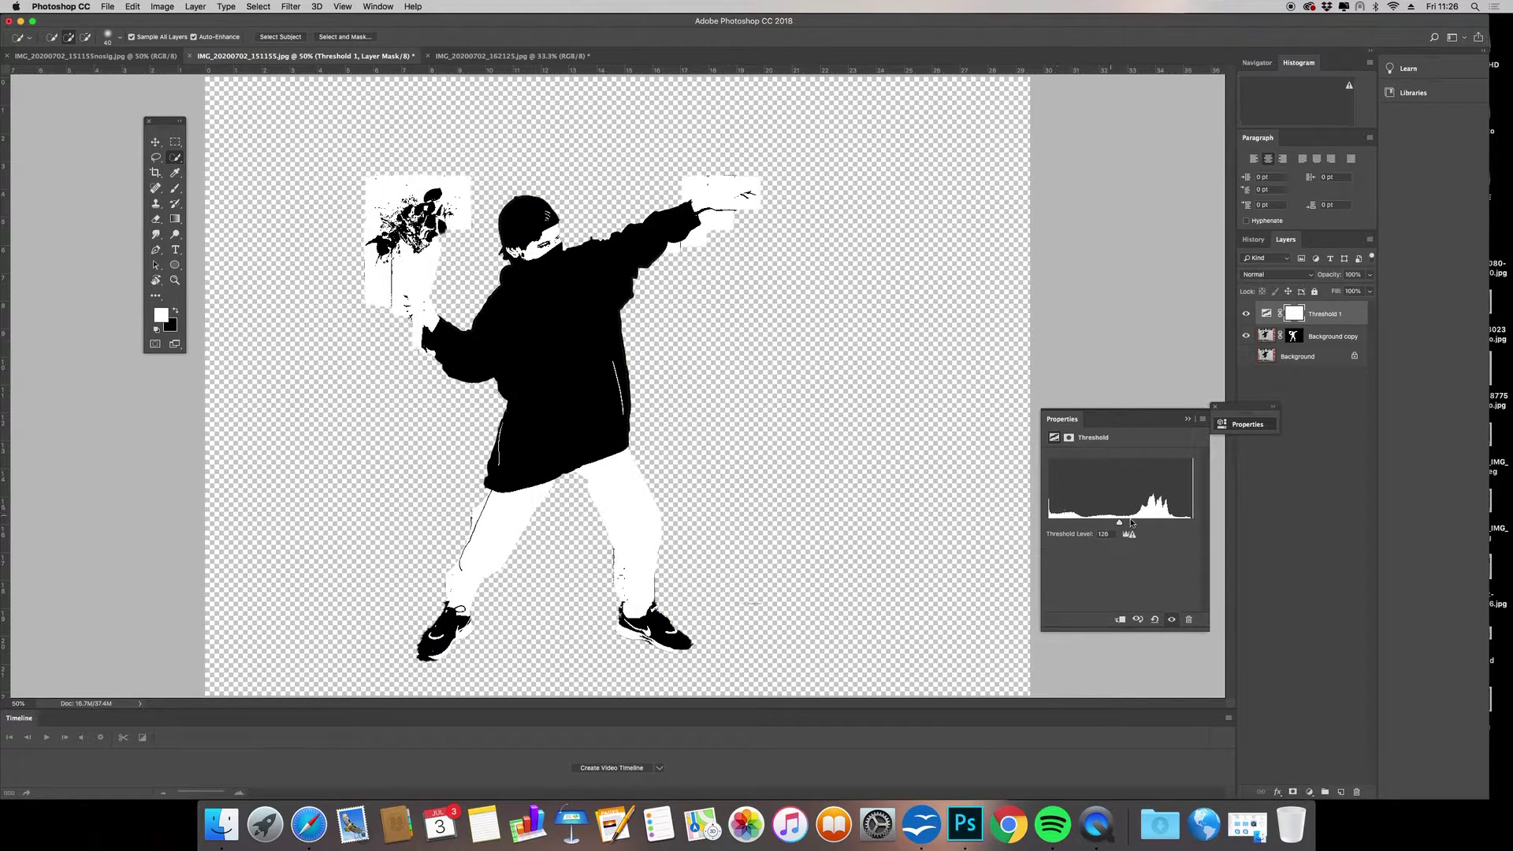
- Set the Threshold level to 41 to bring out the jacket's folds and invert the adjustment layer's mask to black
{"action": "left_click_drag", "start_coordinate": [1119, 525], "coordinate": [1165, 525]}
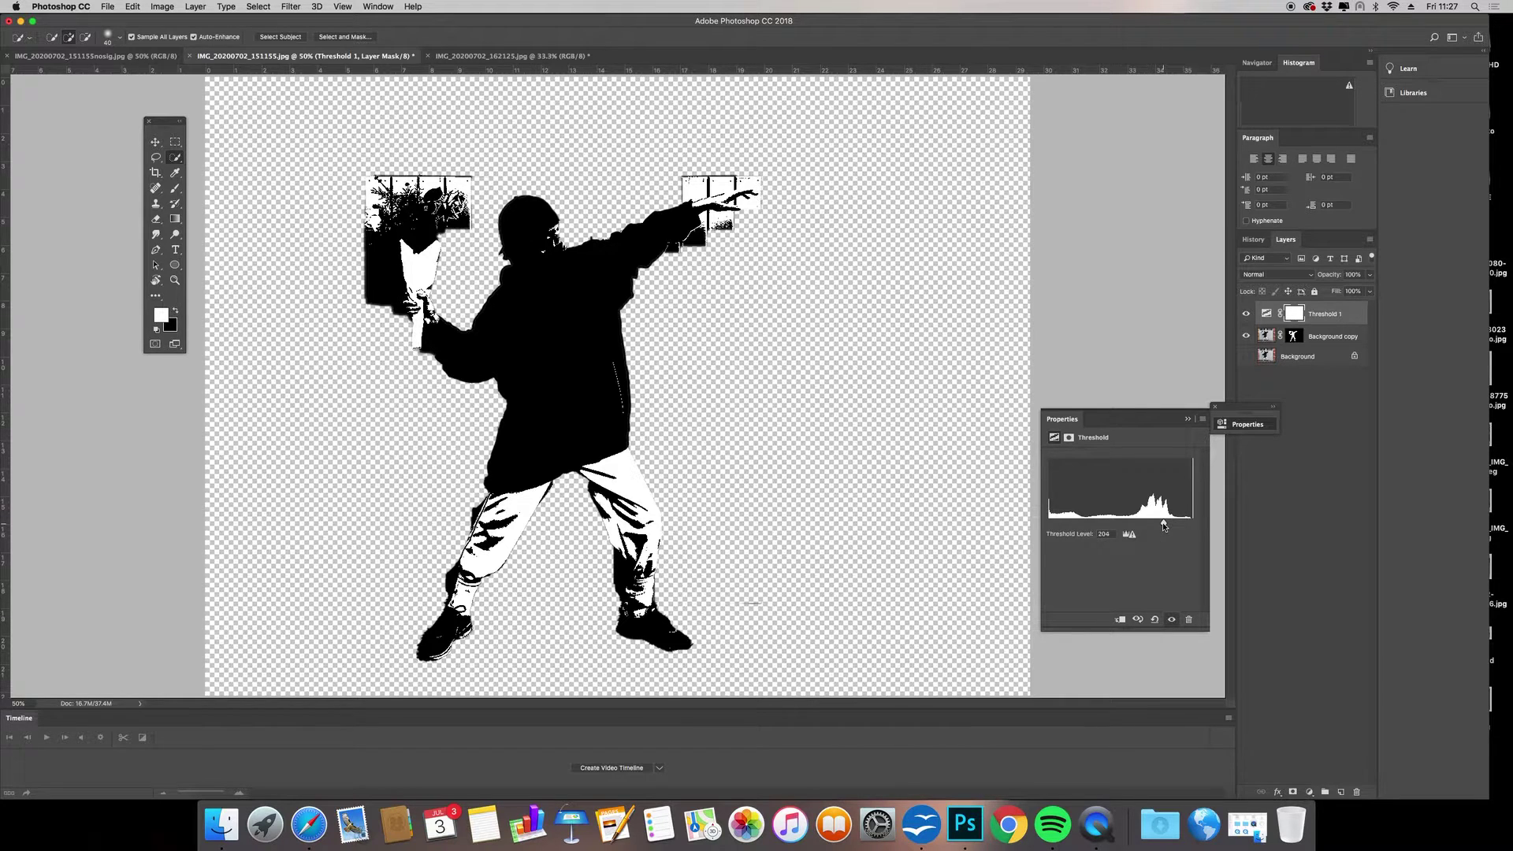
{"action": "left_click_drag", "start_coordinate": [1165, 525], "coordinate": [1114, 524]}
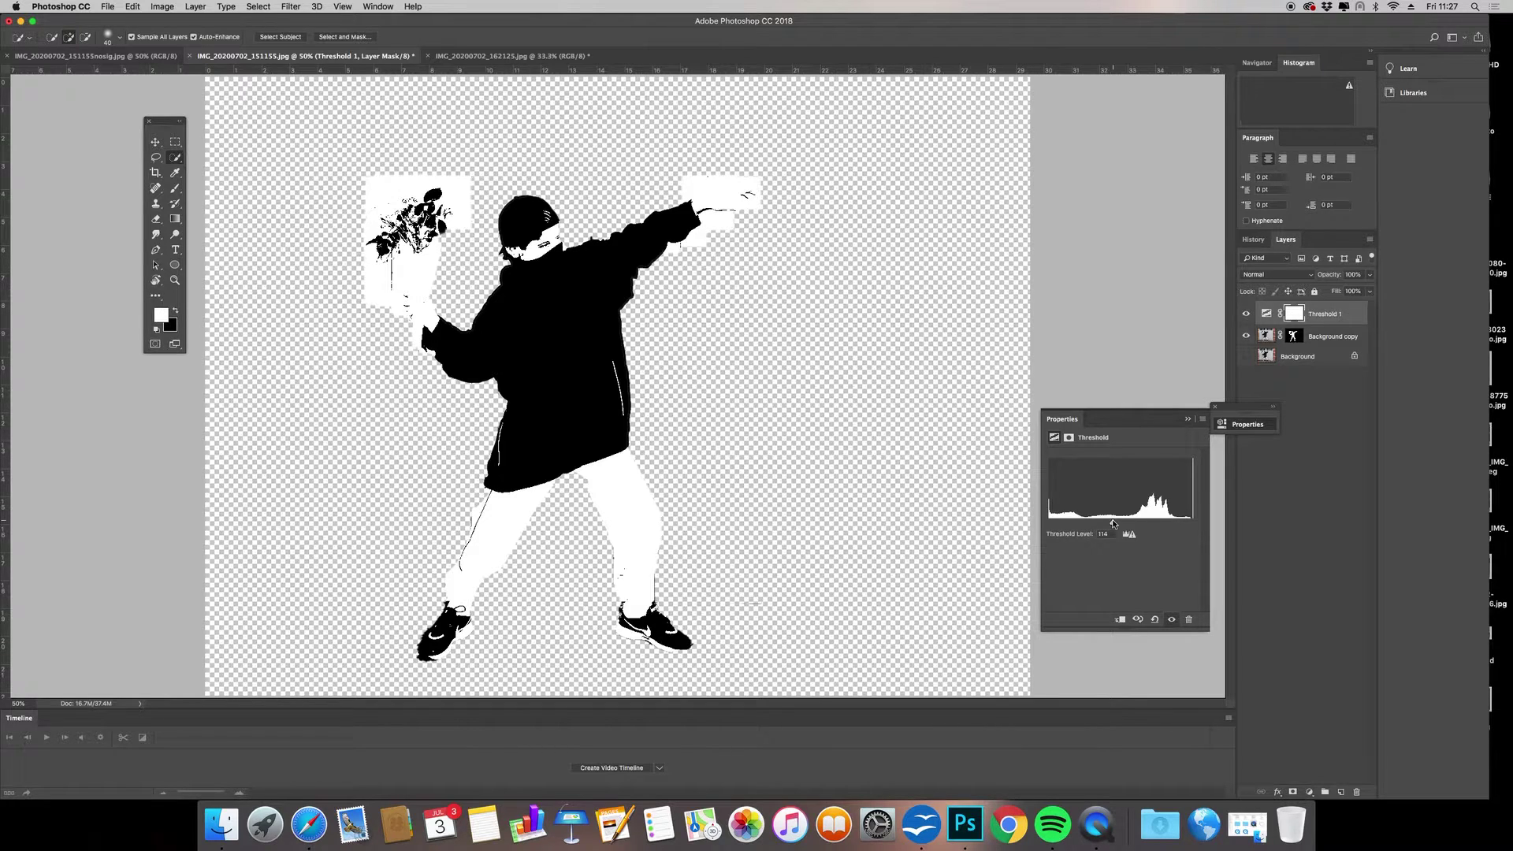
{"action": "mouse_move", "coordinate": [1112, 523]}
{"action": "left_mouse_down"}
{"action": "mouse_move", "coordinate": [1066, 517]}
{"action": "mouse_move", "coordinate": [1127, 520]}
{"action": "mouse_move", "coordinate": [1105, 520]}
{"action": "left_mouse_up"}
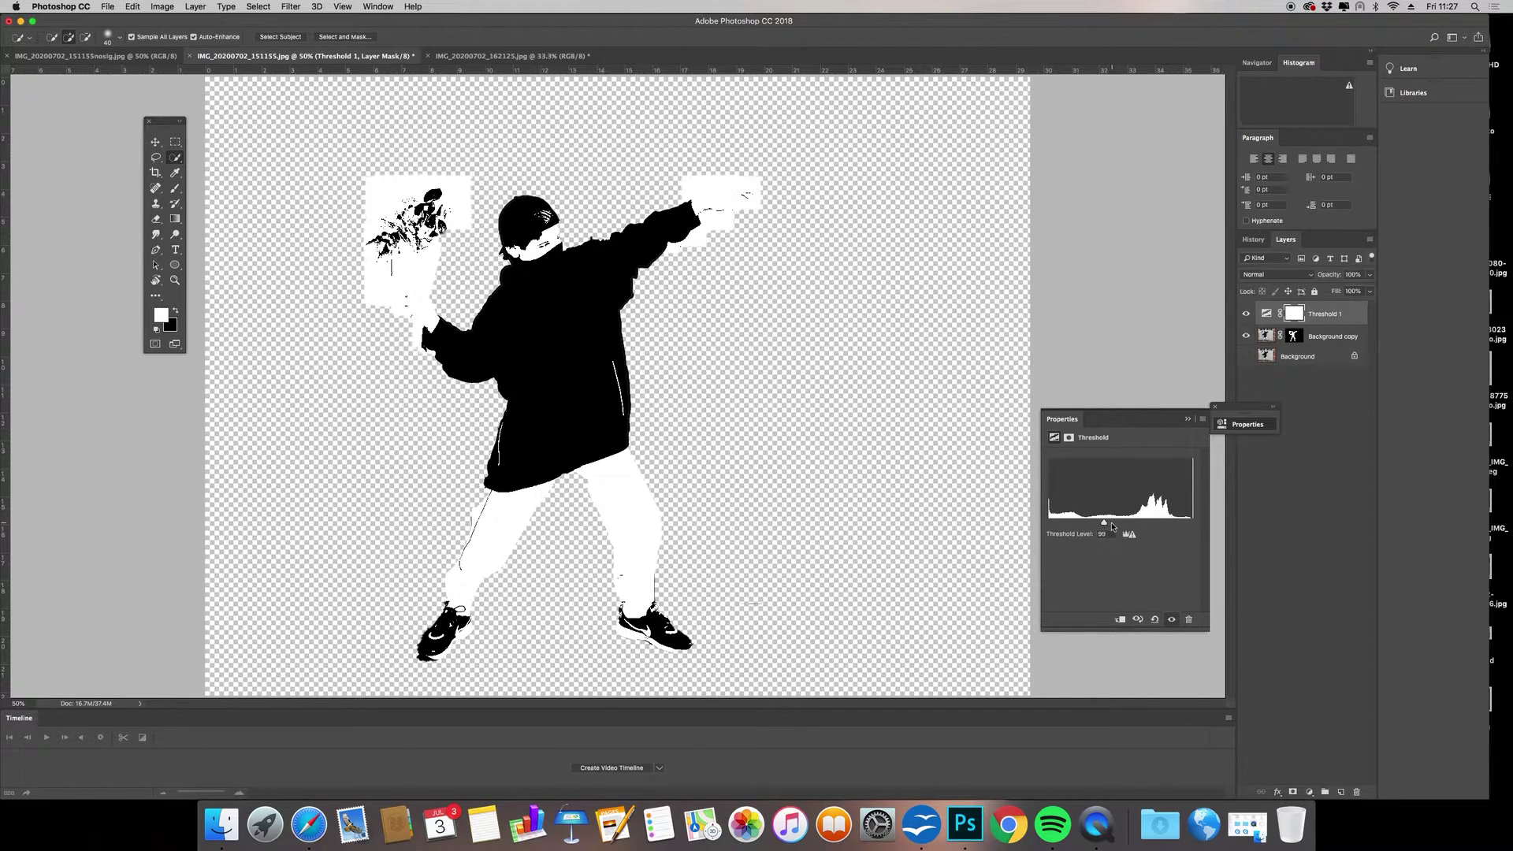
{"action": "left_click_drag", "start_coordinate": [1104, 524], "coordinate": [1072, 525]}
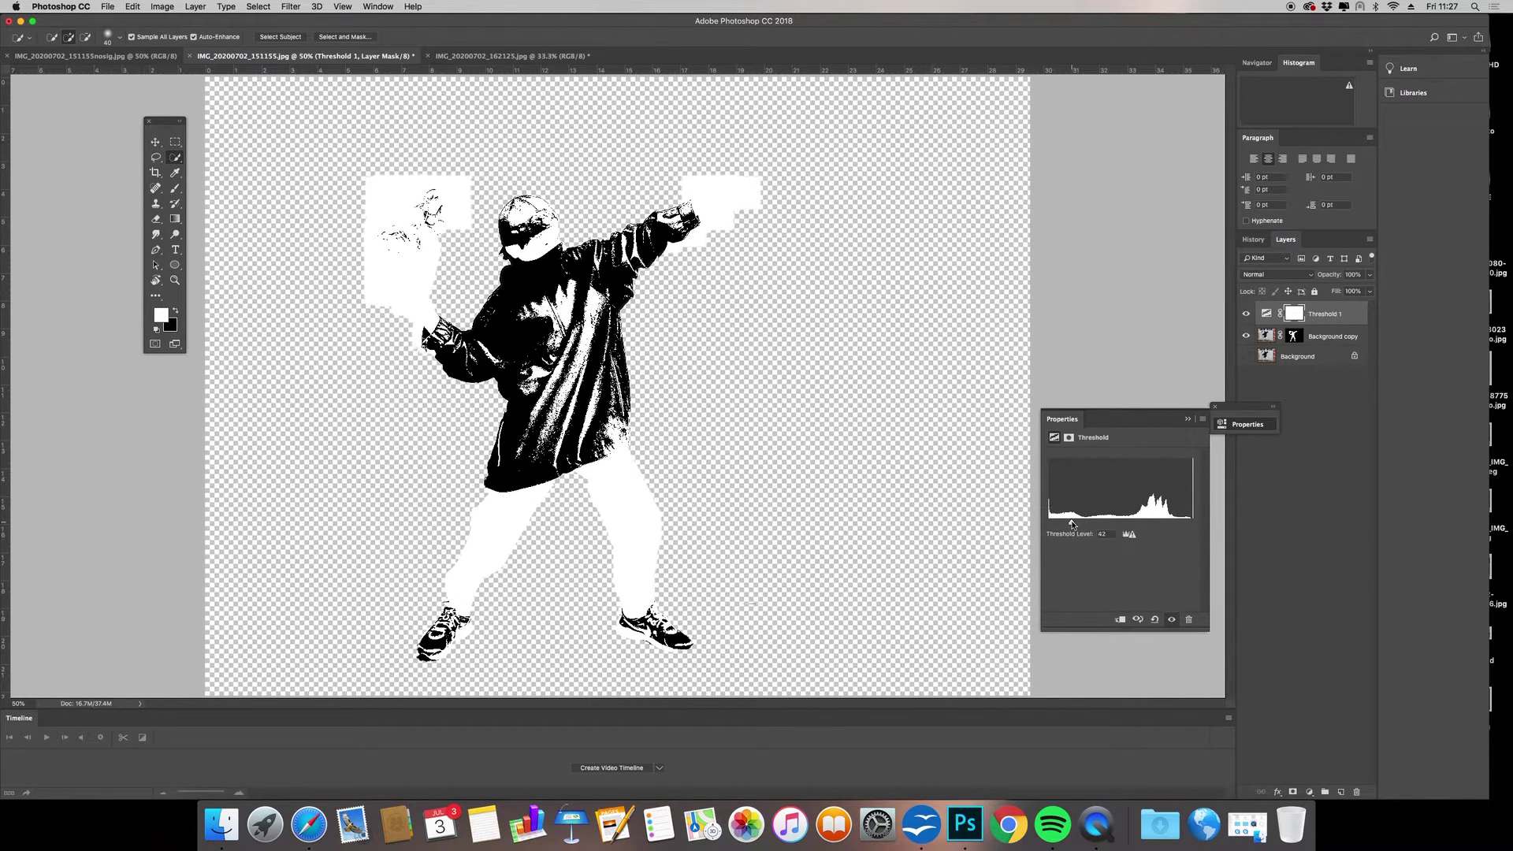
{"action": "left_click", "coordinate": [1293, 315]}
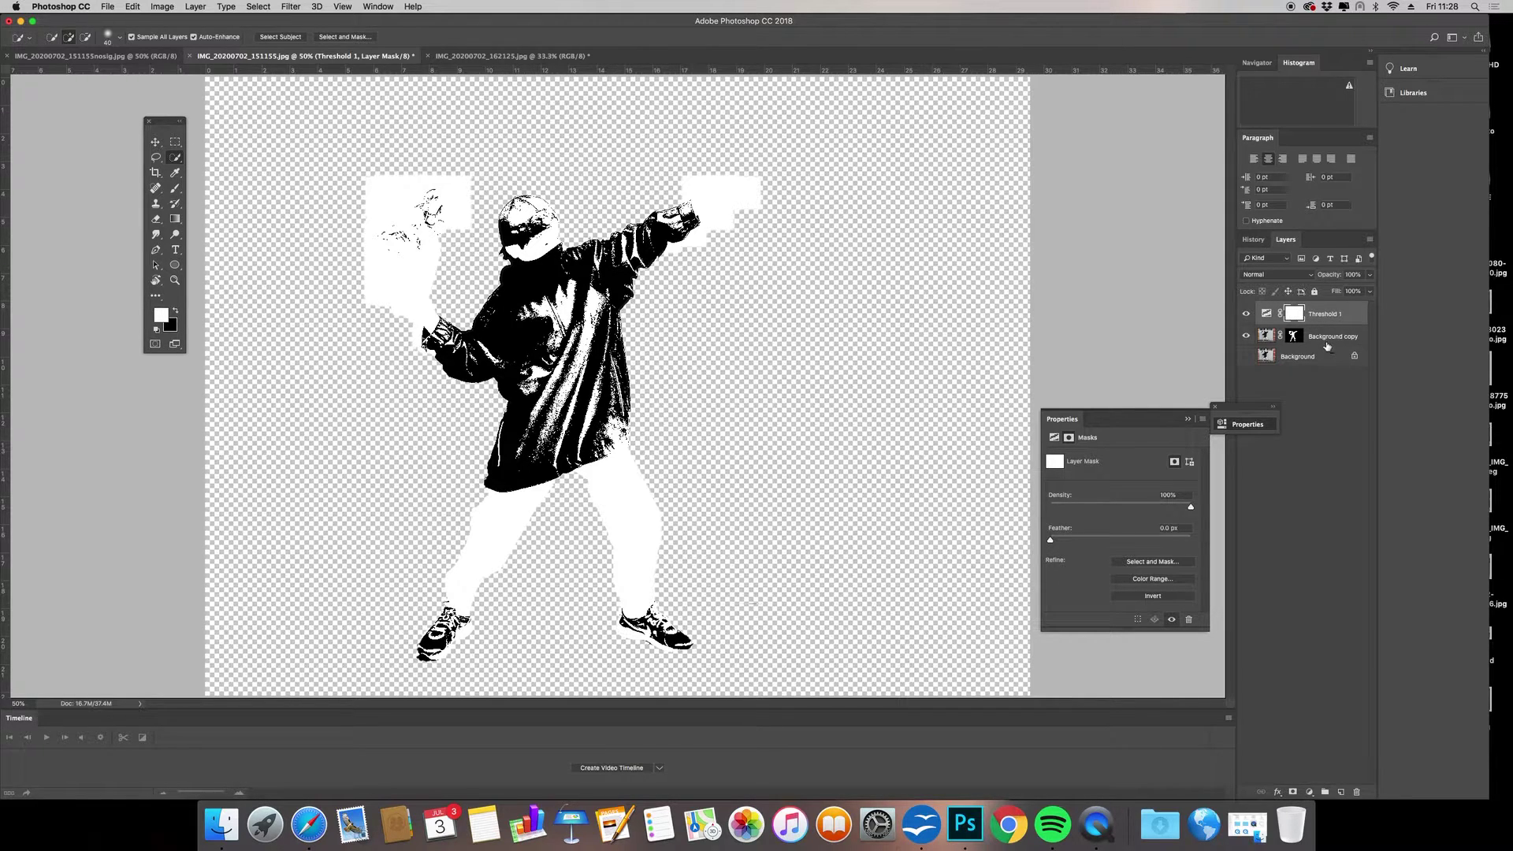
{"action": "key", "text": "ctrl+i"}
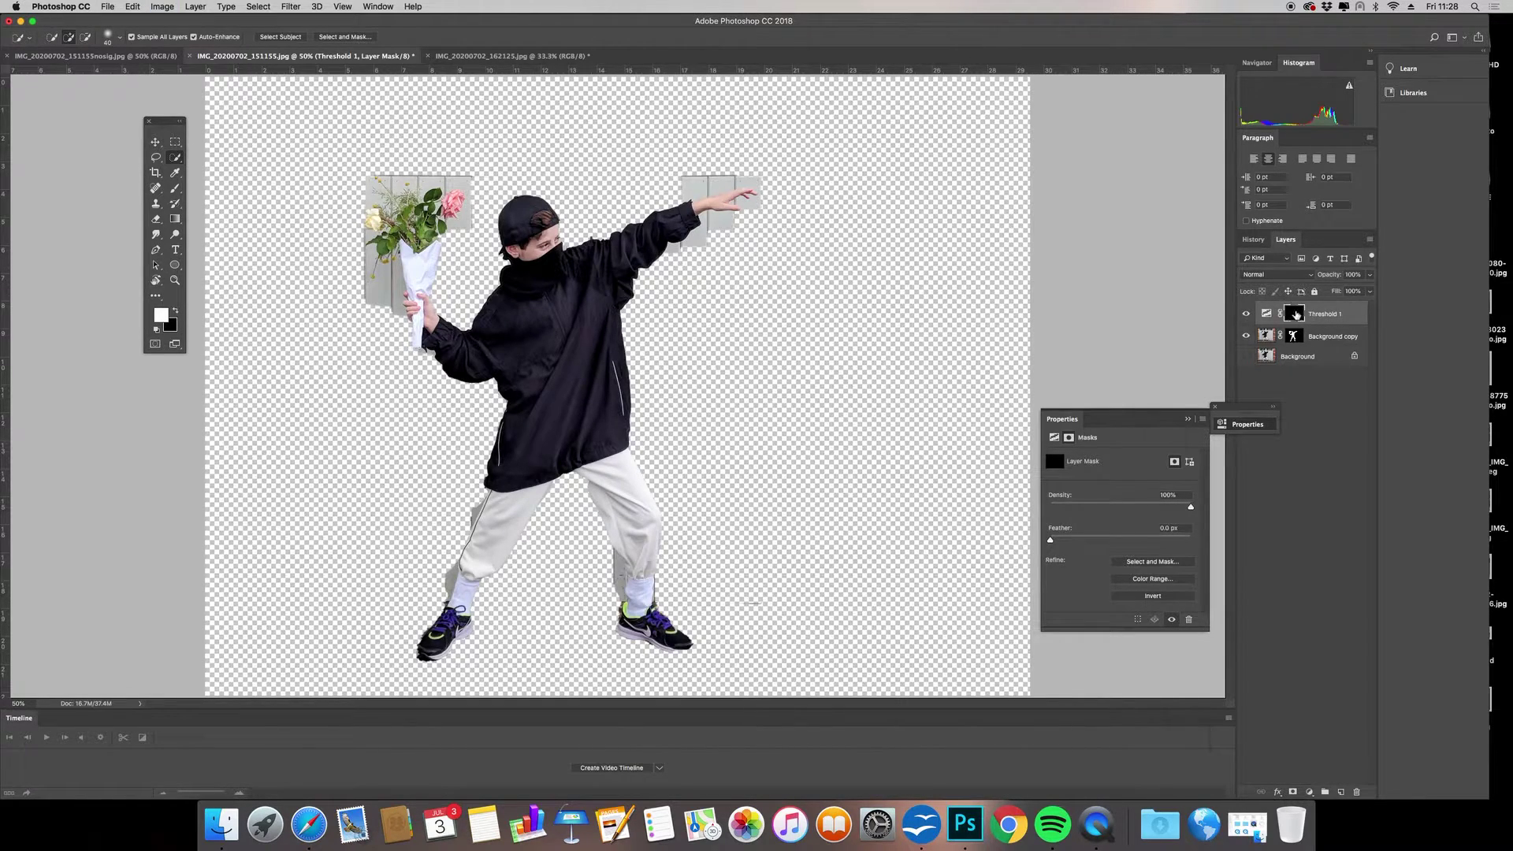
- Paint white with the Brush on the first Threshold layer's mask over the jacket and both sleeves, resizing the brush as needed
{"action": "left_click", "coordinate": [175, 188]}
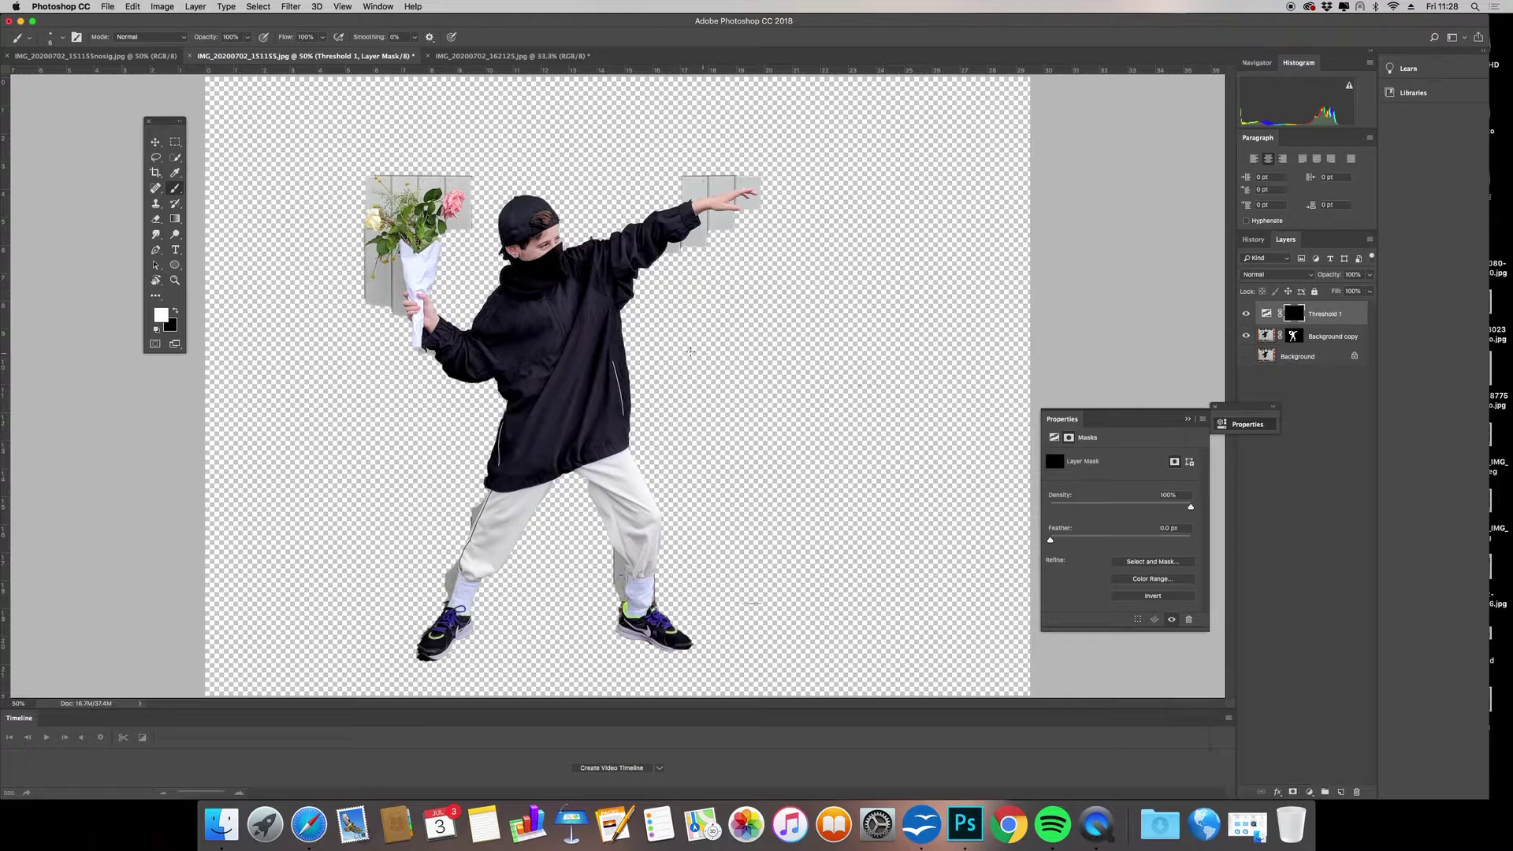
{"action": "key", "text": "bracketright"}
{"action": "key", "text": "bracketright"}
{"action": "key", "text": "bracketright"}
{"action": "key", "text": "bracketright"}
{"action": "key", "text": "bracketright"}
{"action": "key", "text": "bracketright"}
{"action": "key", "text": "bracketright"}
{"action": "key", "text": "bracketright"}
{"action": "key", "text": "bracketright"}
{"action": "key", "text": "bracketright"}
{"action": "mouse_move", "coordinate": [548, 309]}
{"action": "left_mouse_down"}
{"action": "mouse_move", "coordinate": [538, 341]}
{"action": "mouse_move", "coordinate": [495, 369]}
{"action": "mouse_move", "coordinate": [474, 320]}
{"action": "mouse_move", "coordinate": [459, 356]}
{"action": "mouse_move", "coordinate": [443, 333]}
{"action": "mouse_move", "coordinate": [461, 366]}
{"action": "mouse_move", "coordinate": [542, 371]}
{"action": "mouse_move", "coordinate": [519, 468]}
{"action": "mouse_move", "coordinate": [504, 464]}
{"action": "mouse_move", "coordinate": [545, 456]}
{"action": "mouse_move", "coordinate": [516, 478]}
{"action": "left_mouse_up"}
{"action": "key", "text": "bracketleft"}
{"action": "key", "text": "bracketleft"}
{"action": "key", "text": "bracketleft"}
{"action": "key", "text": "bracketleft"}
{"action": "key", "text": "bracketleft"}
{"action": "key", "text": "bracketleft"}
{"action": "mouse_move", "coordinate": [589, 444]}
{"action": "left_mouse_down"}
{"action": "mouse_move", "coordinate": [621, 432]}
{"action": "mouse_move", "coordinate": [597, 447]}
{"action": "mouse_move", "coordinate": [627, 445]}
{"action": "mouse_move", "coordinate": [571, 429]}
{"action": "mouse_move", "coordinate": [619, 359]}
{"action": "mouse_move", "coordinate": [590, 314]}
{"action": "mouse_move", "coordinate": [570, 324]}
{"action": "mouse_move", "coordinate": [569, 276]}
{"action": "mouse_move", "coordinate": [560, 317]}
{"action": "mouse_move", "coordinate": [618, 248]}
{"action": "mouse_move", "coordinate": [639, 264]}
{"action": "mouse_move", "coordinate": [670, 217]}
{"action": "left_mouse_up"}
{"action": "key", "text": "bracketright"}
{"action": "key", "text": "bracketright"}
{"action": "key", "text": "bracketright"}
{"action": "key", "text": "bracketright"}
{"action": "key", "text": "bracketright"}
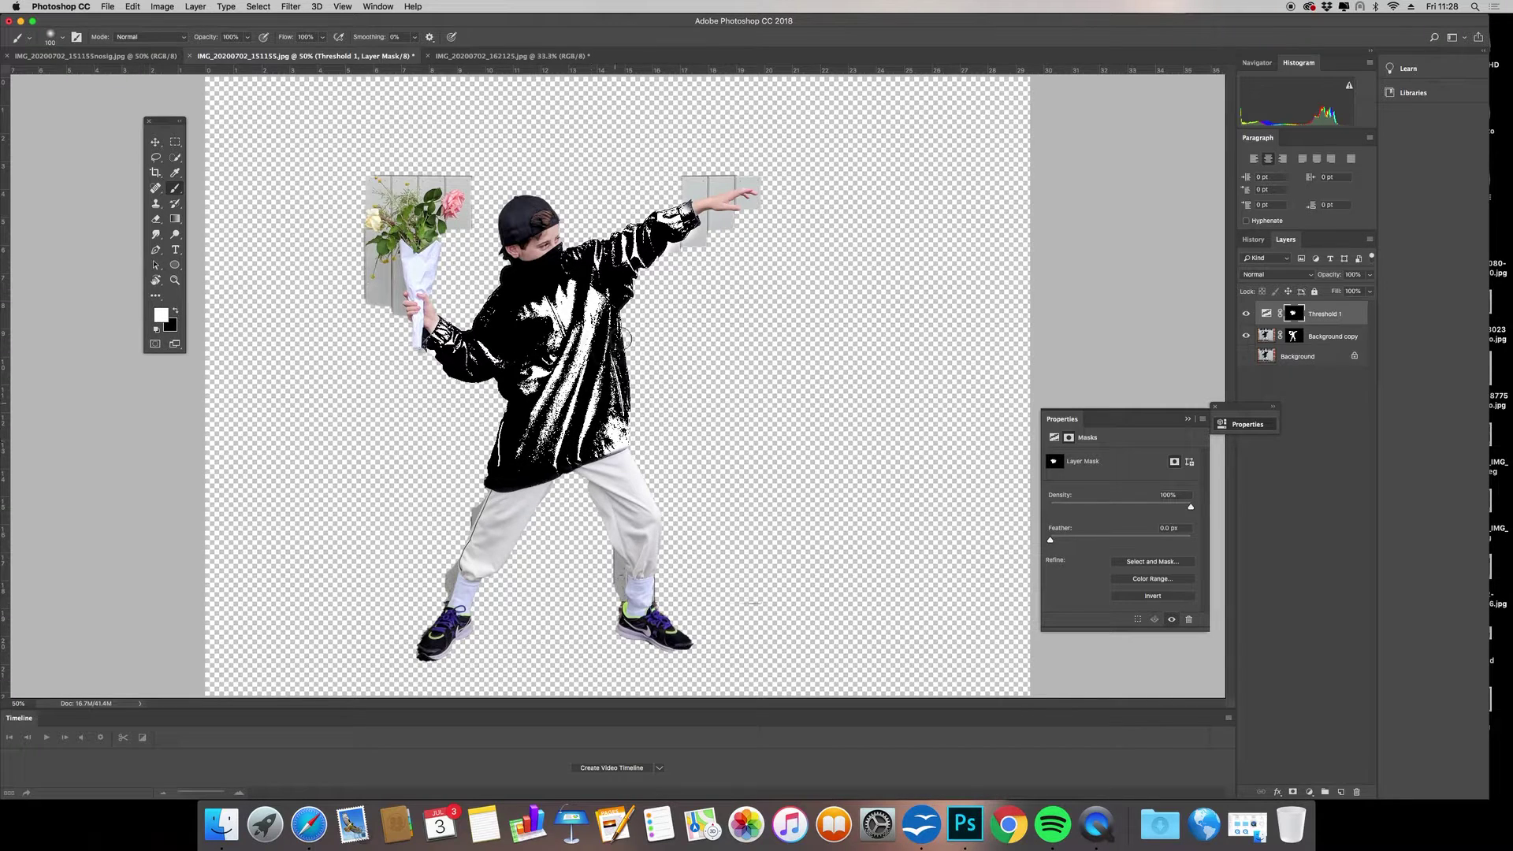
{"action": "left_click_drag", "start_coordinate": [682, 197], "coordinate": [684, 246]}
- Add a second Threshold adjustment layer at level 201 and invert its mask to black
{"action": "left_click", "coordinate": [1310, 791]}
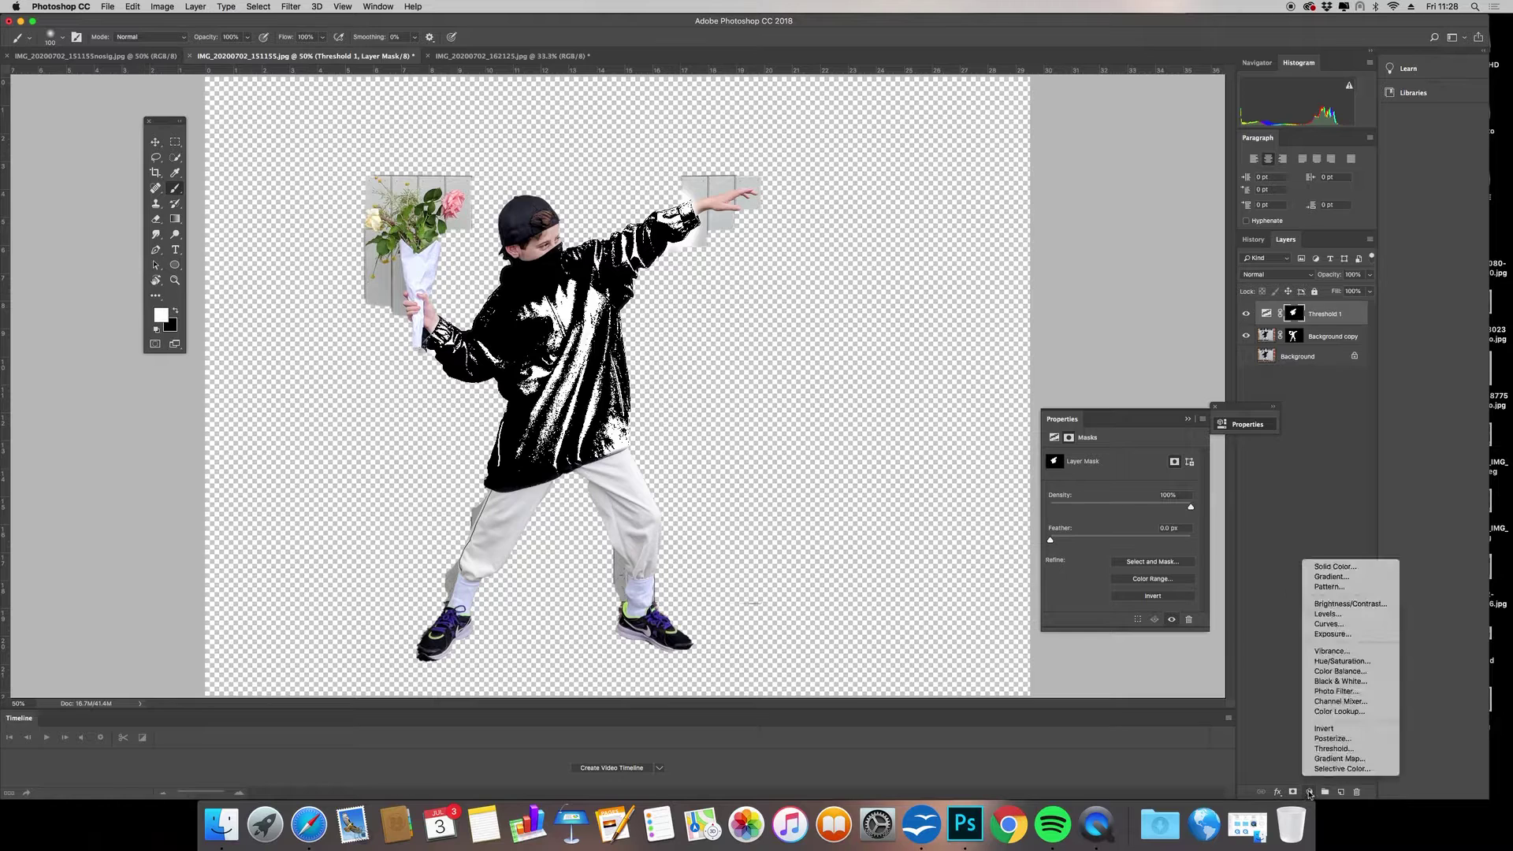
{"action": "left_click", "coordinate": [1332, 750]}
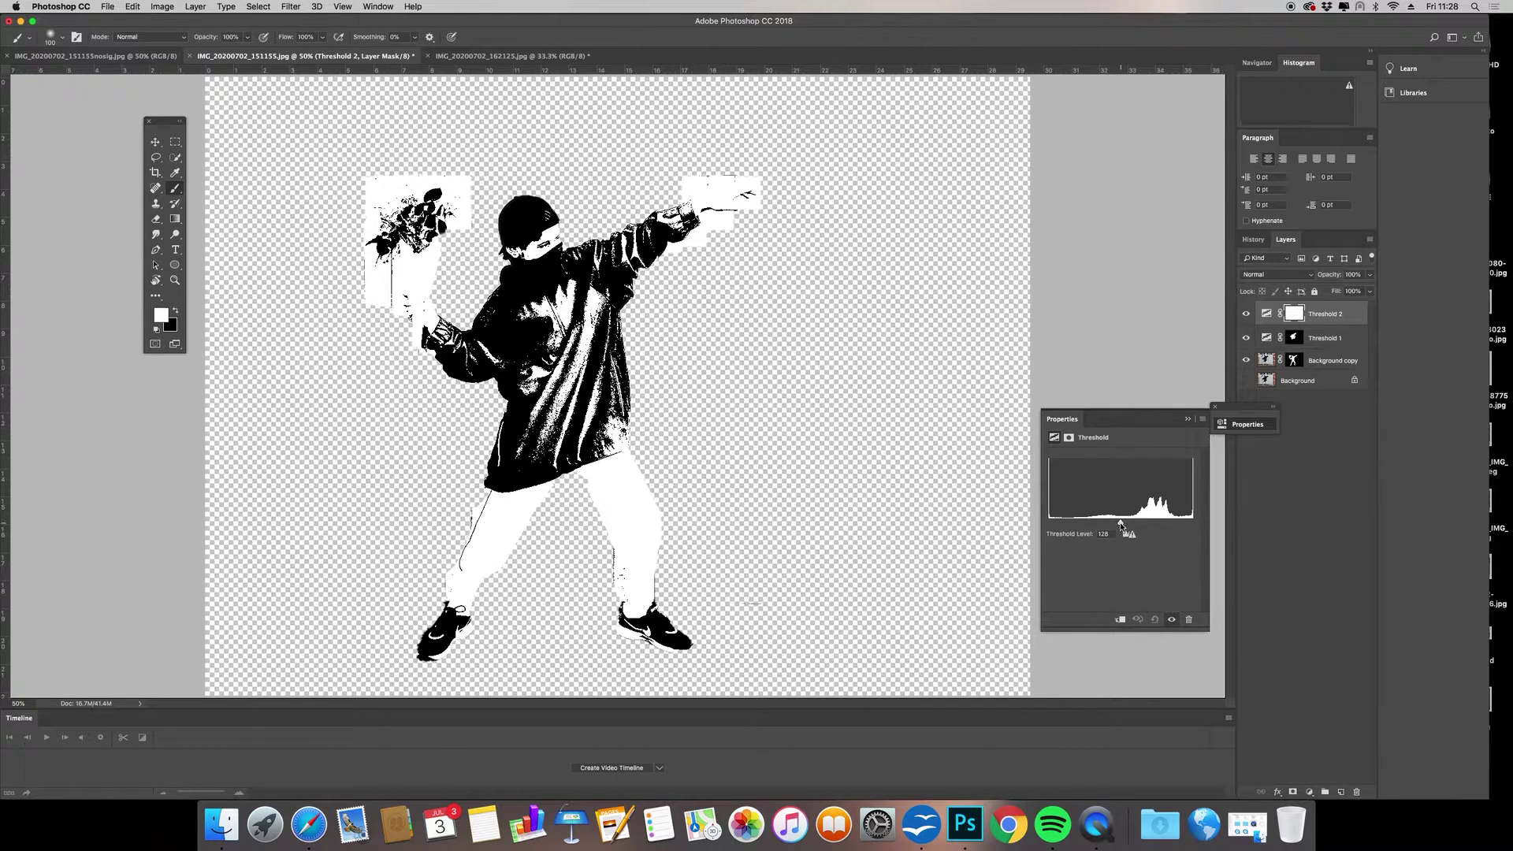
{"action": "left_click_drag", "start_coordinate": [1121, 524], "coordinate": [1163, 530]}
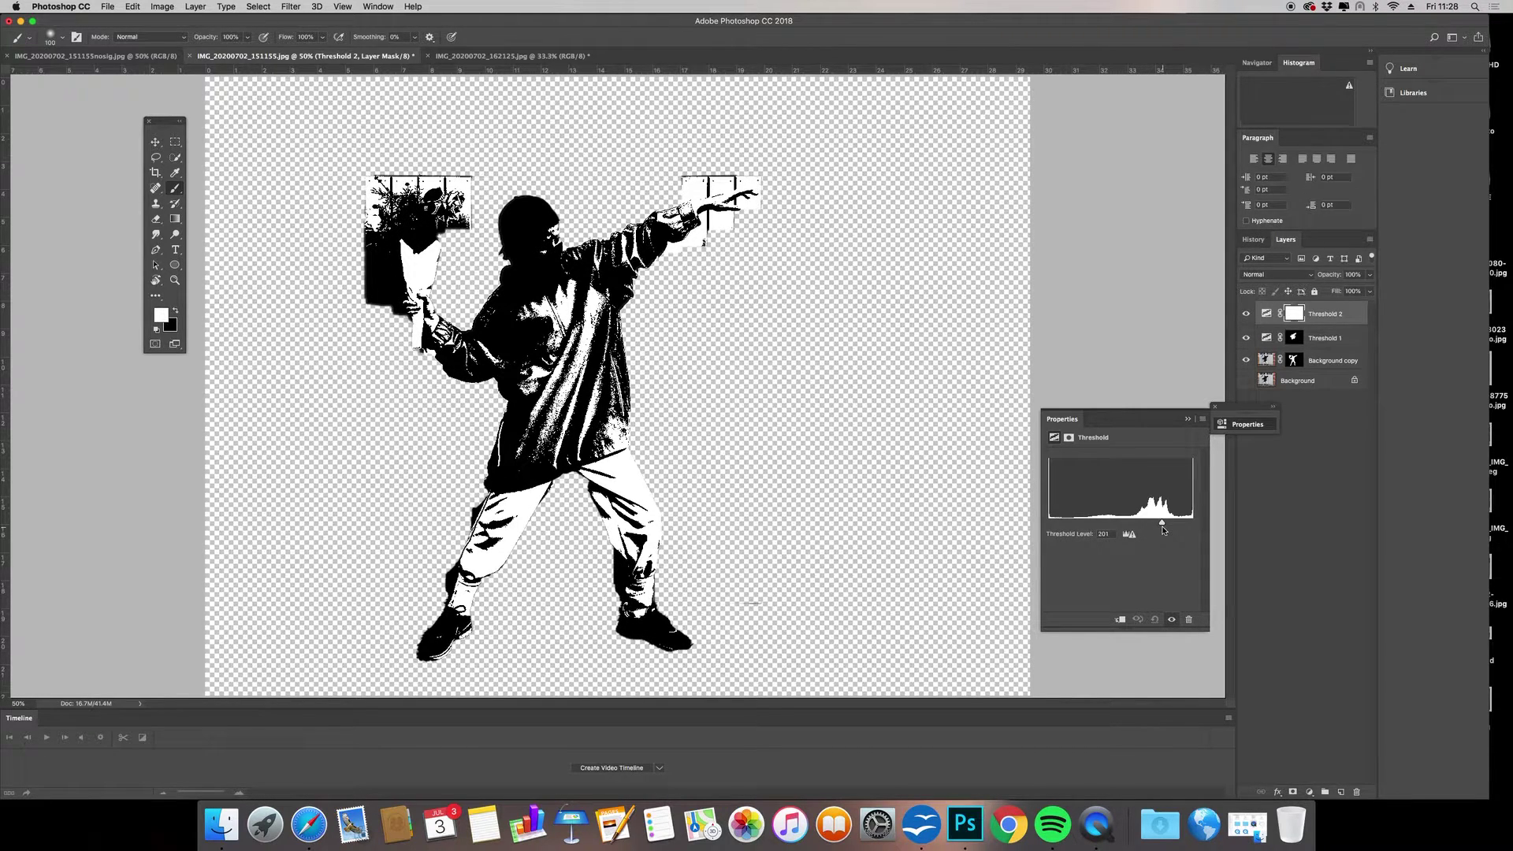
{"action": "left_click", "coordinate": [1291, 317]}
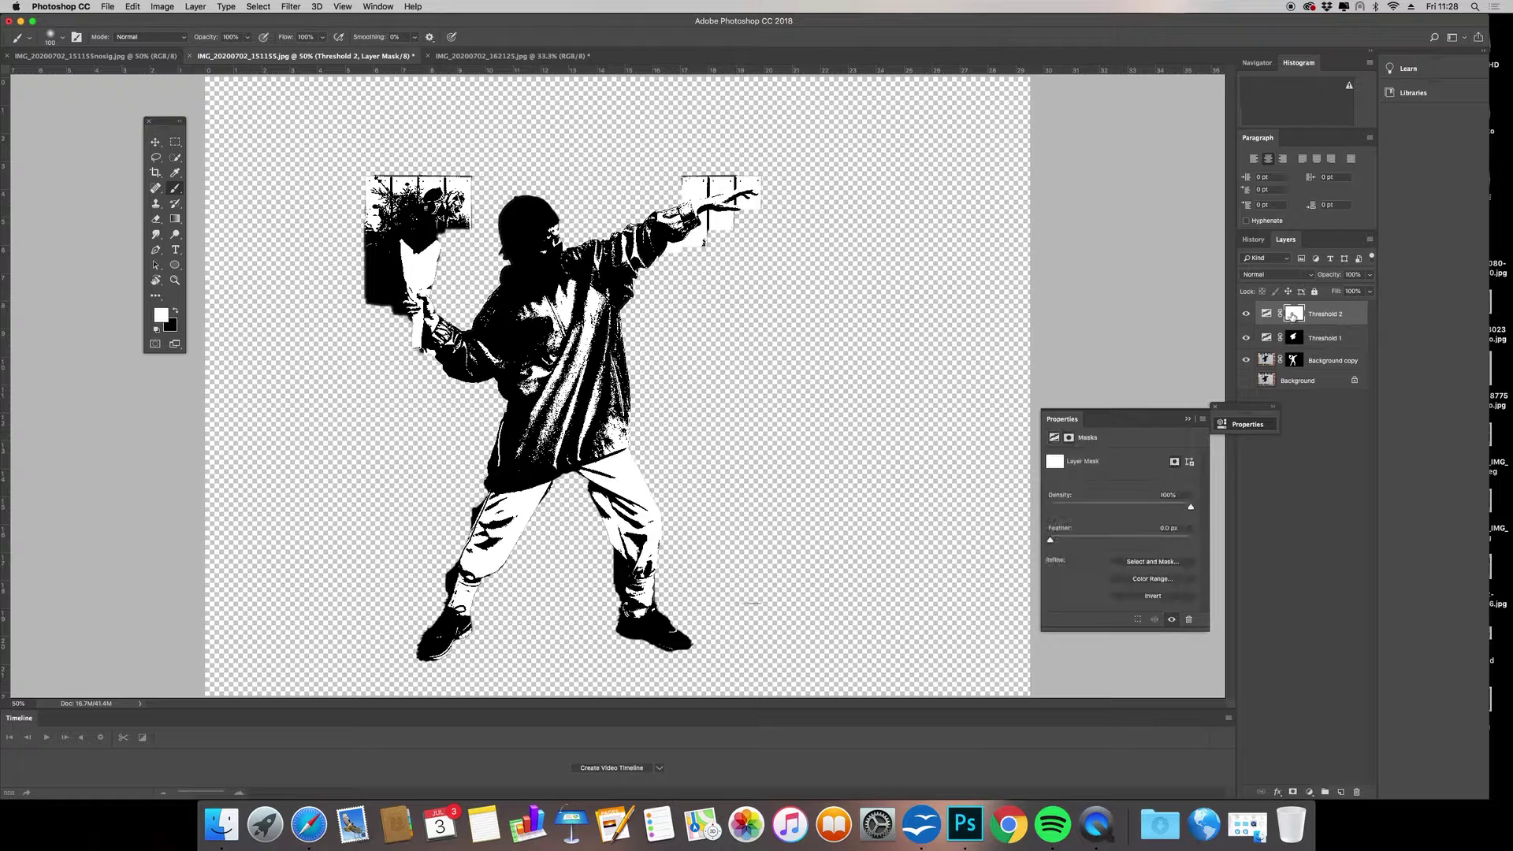
{"action": "key", "text": "super+i"}
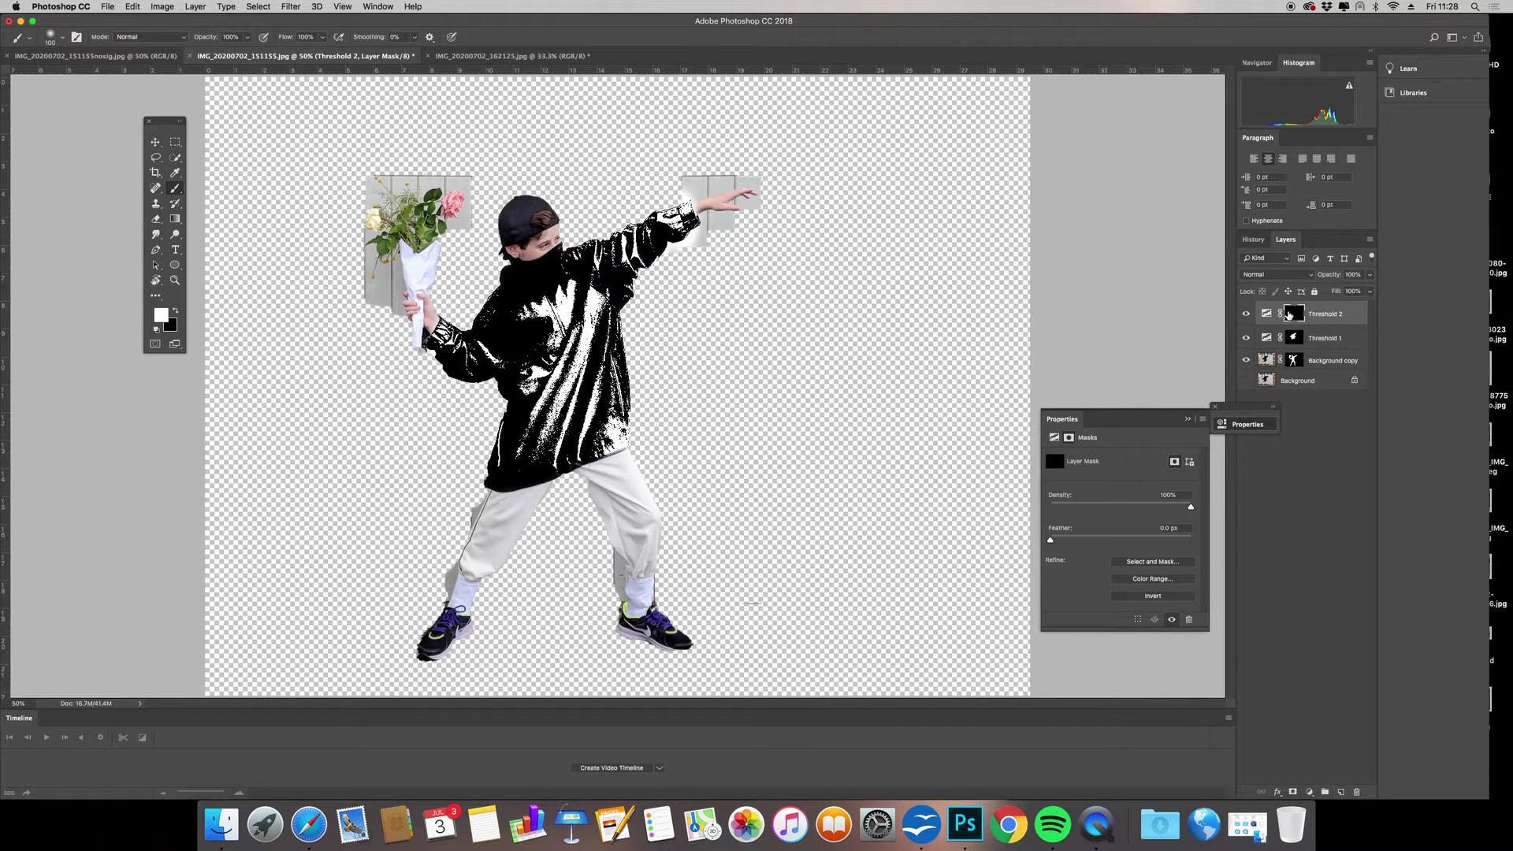
- Paint white on the second Threshold layer's mask over both trouser legs and socks, using a smaller brush near the edges
{"action": "mouse_move", "coordinate": [559, 479]}
{"action": "left_mouse_down"}
{"action": "mouse_move", "coordinate": [631, 455]}
{"action": "mouse_move", "coordinate": [620, 490]}
{"action": "mouse_move", "coordinate": [663, 476]}
{"action": "mouse_move", "coordinate": [614, 527]}
{"action": "mouse_move", "coordinate": [615, 541]}
{"action": "mouse_move", "coordinate": [677, 509]}
{"action": "mouse_move", "coordinate": [641, 554]}
{"action": "mouse_move", "coordinate": [659, 606]}
{"action": "left_mouse_up"}
{"action": "key", "text": "bracketleft"}
{"action": "key", "text": "bracketleft"}
{"action": "key", "text": "bracketleft"}
{"action": "key", "text": "bracketleft"}
{"action": "key", "text": "bracketleft"}
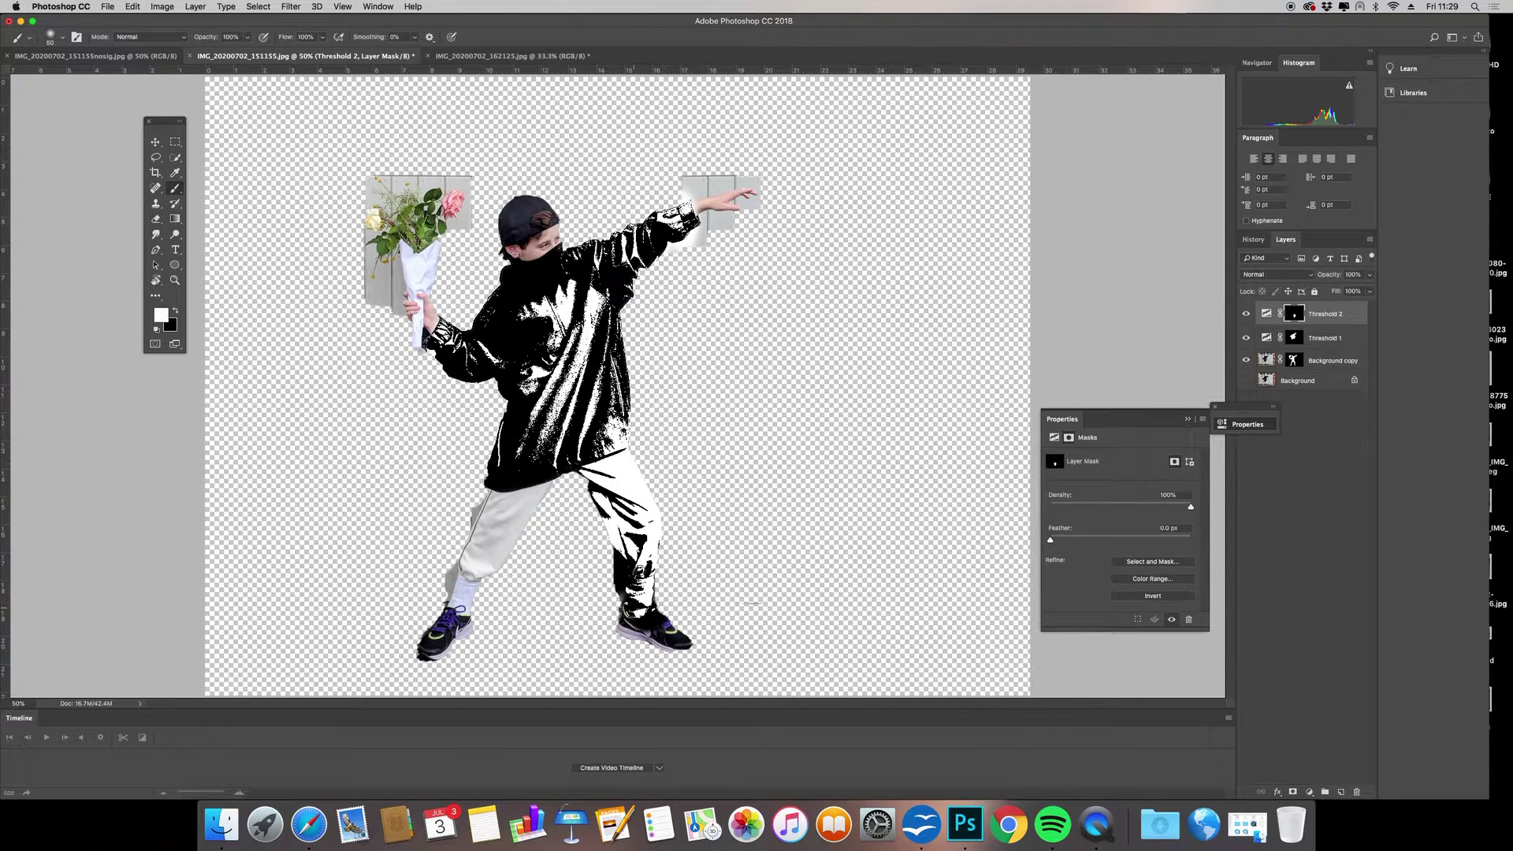
{"action": "key", "text": "x"}
{"action": "left_click", "coordinate": [176, 311]}
{"action": "mouse_move", "coordinate": [495, 544]}
{"action": "left_mouse_down"}
{"action": "mouse_move", "coordinate": [488, 518]}
{"action": "mouse_move", "coordinate": [477, 548]}
{"action": "mouse_move", "coordinate": [495, 504]}
{"action": "mouse_move", "coordinate": [512, 512]}
{"action": "mouse_move", "coordinate": [497, 561]}
{"action": "mouse_move", "coordinate": [455, 596]}
{"action": "mouse_move", "coordinate": [465, 608]}
{"action": "mouse_move", "coordinate": [487, 554]}
{"action": "left_mouse_up"}
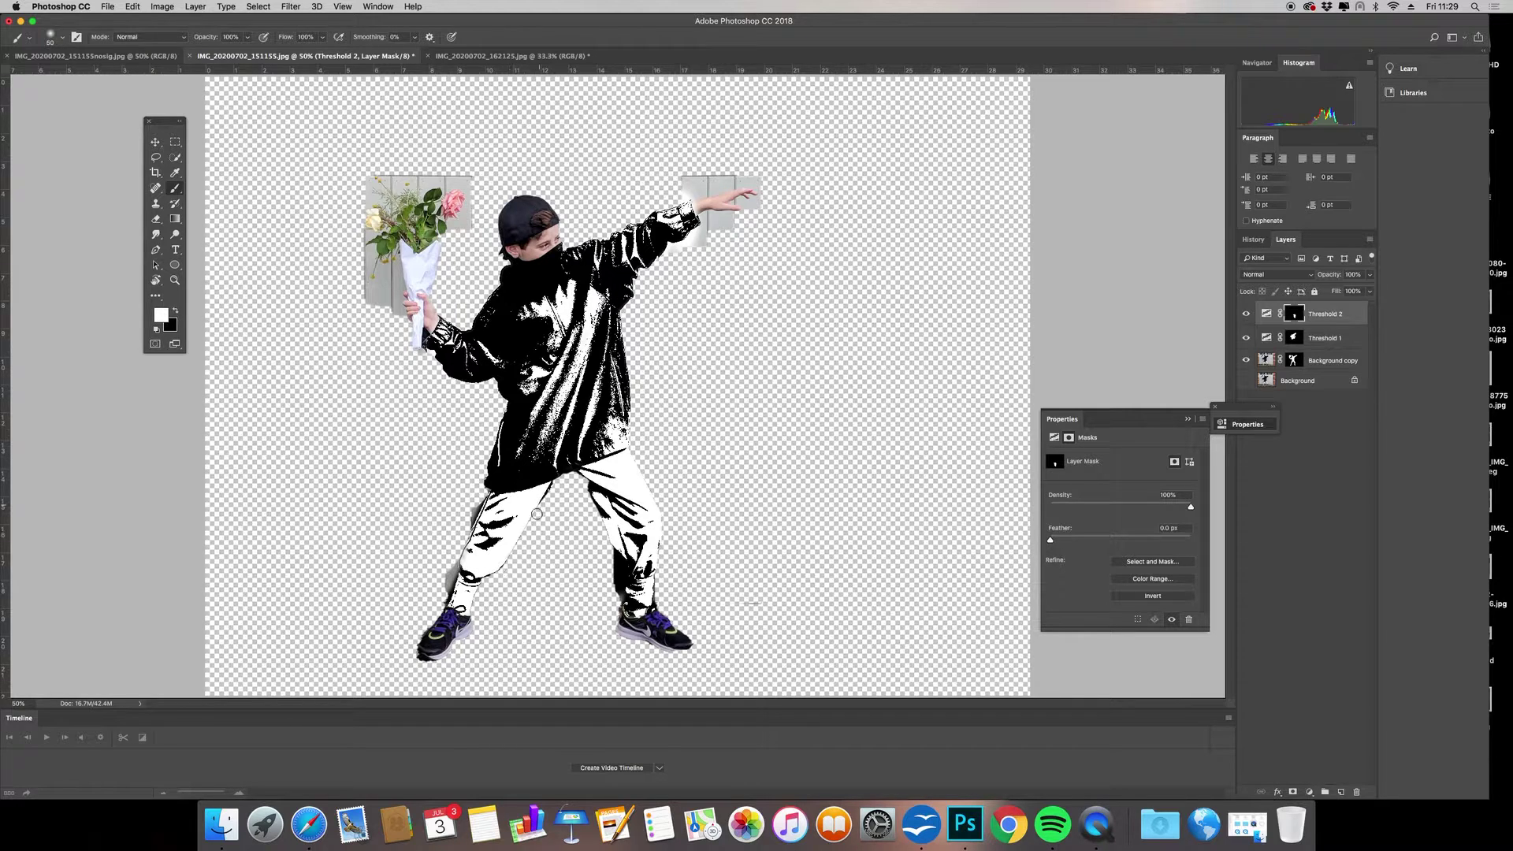
{"action": "mouse_move", "coordinate": [513, 539]}
{"action": "left_mouse_down"}
{"action": "mouse_move", "coordinate": [527, 521]}
{"action": "mouse_move", "coordinate": [466, 562]}
{"action": "left_mouse_up"}
- Add a third Threshold adjustment layer on top of the stack, set its level to 135 and select its mask
{"action": "left_click", "coordinate": [1310, 792]}
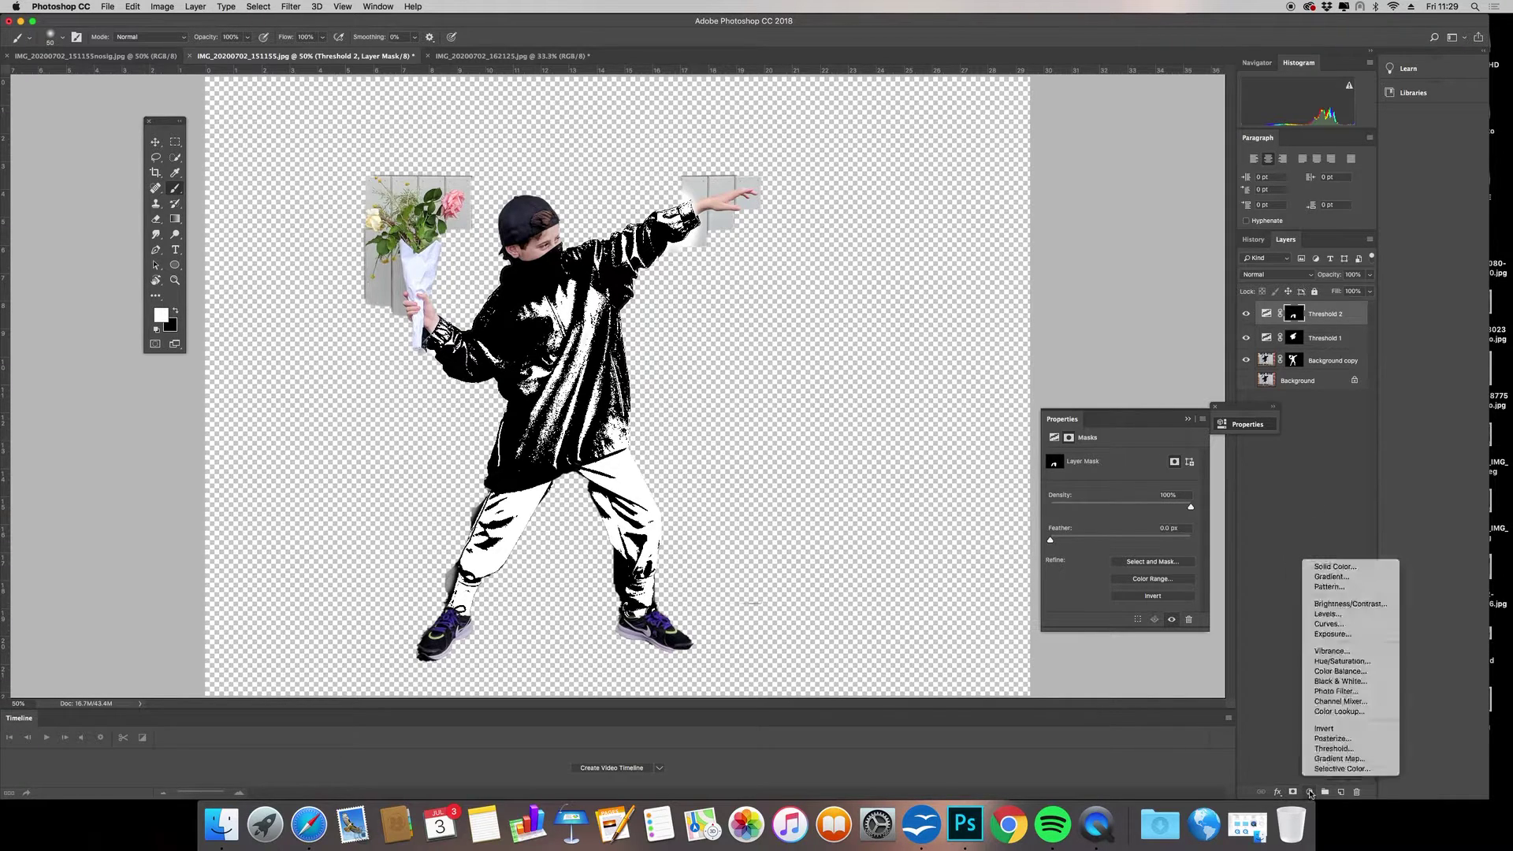
{"action": "left_click", "coordinate": [1328, 749]}
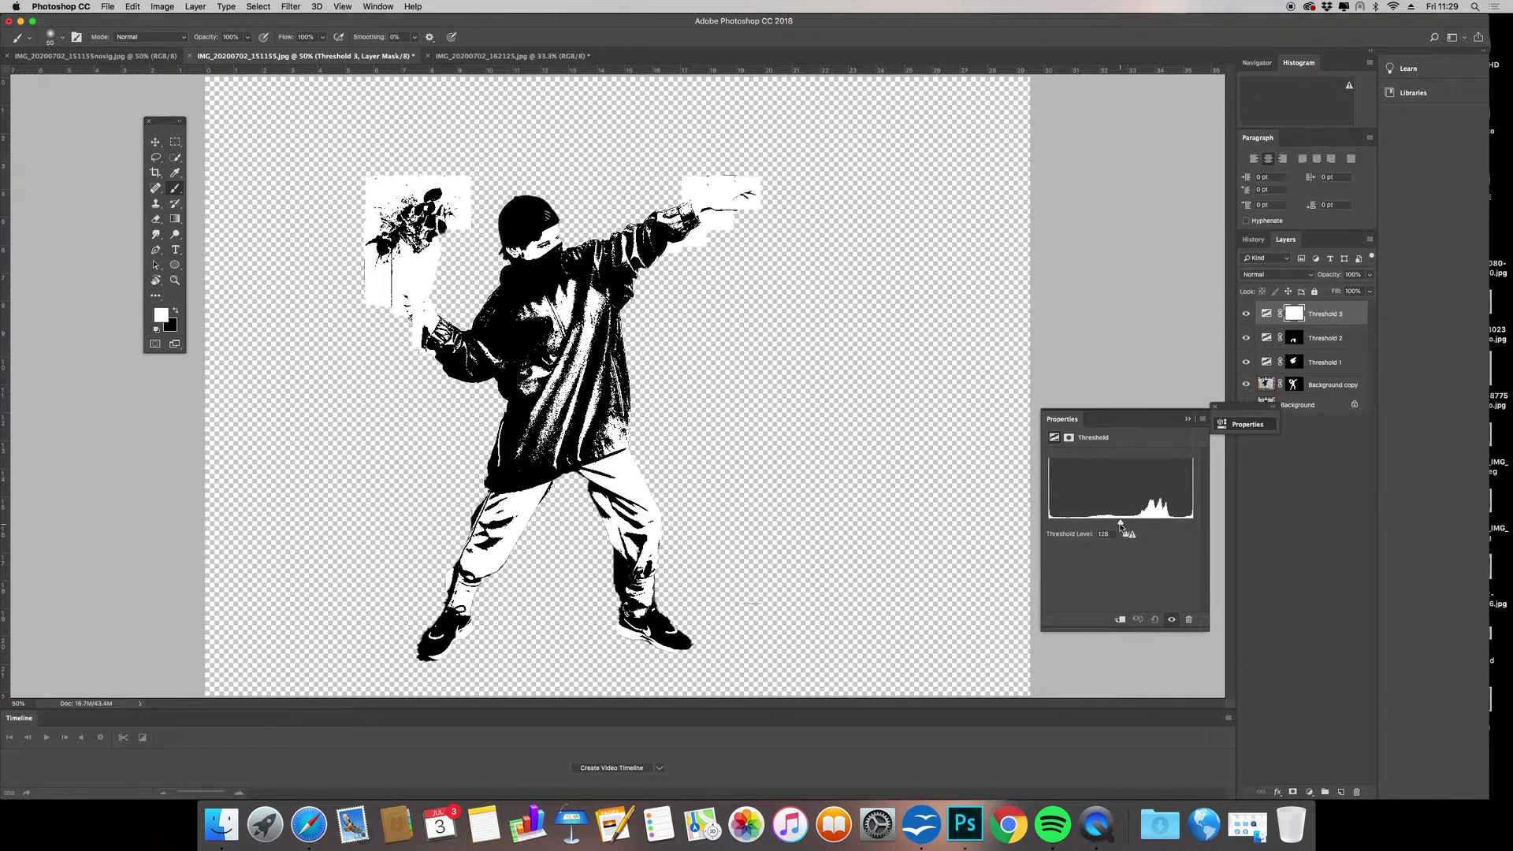
{"action": "left_click_drag", "start_coordinate": [1121, 526], "coordinate": [1124, 526]}
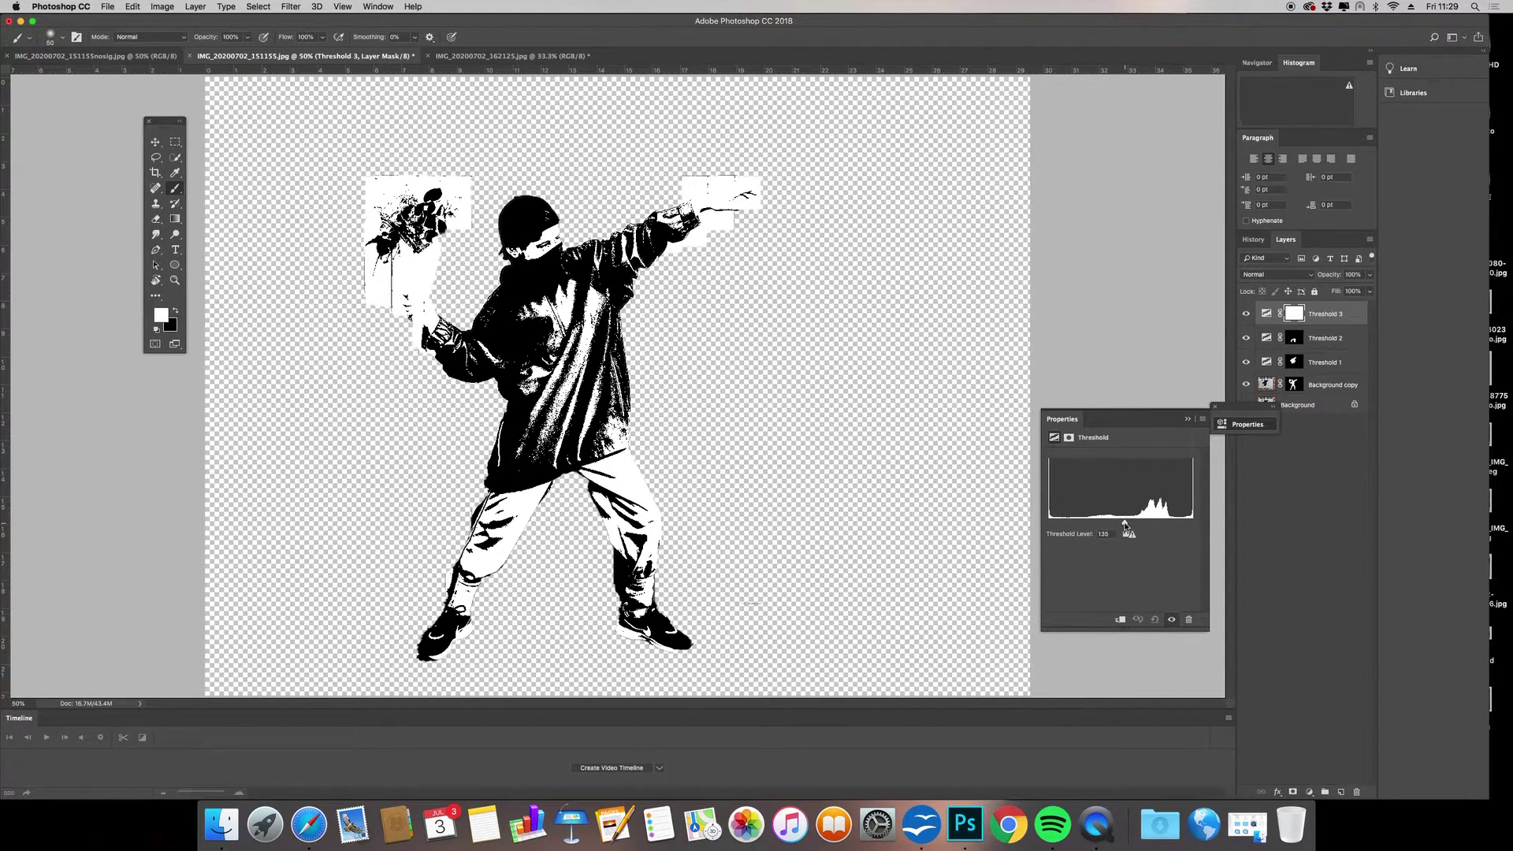
{"action": "left_click", "coordinate": [1294, 315]}
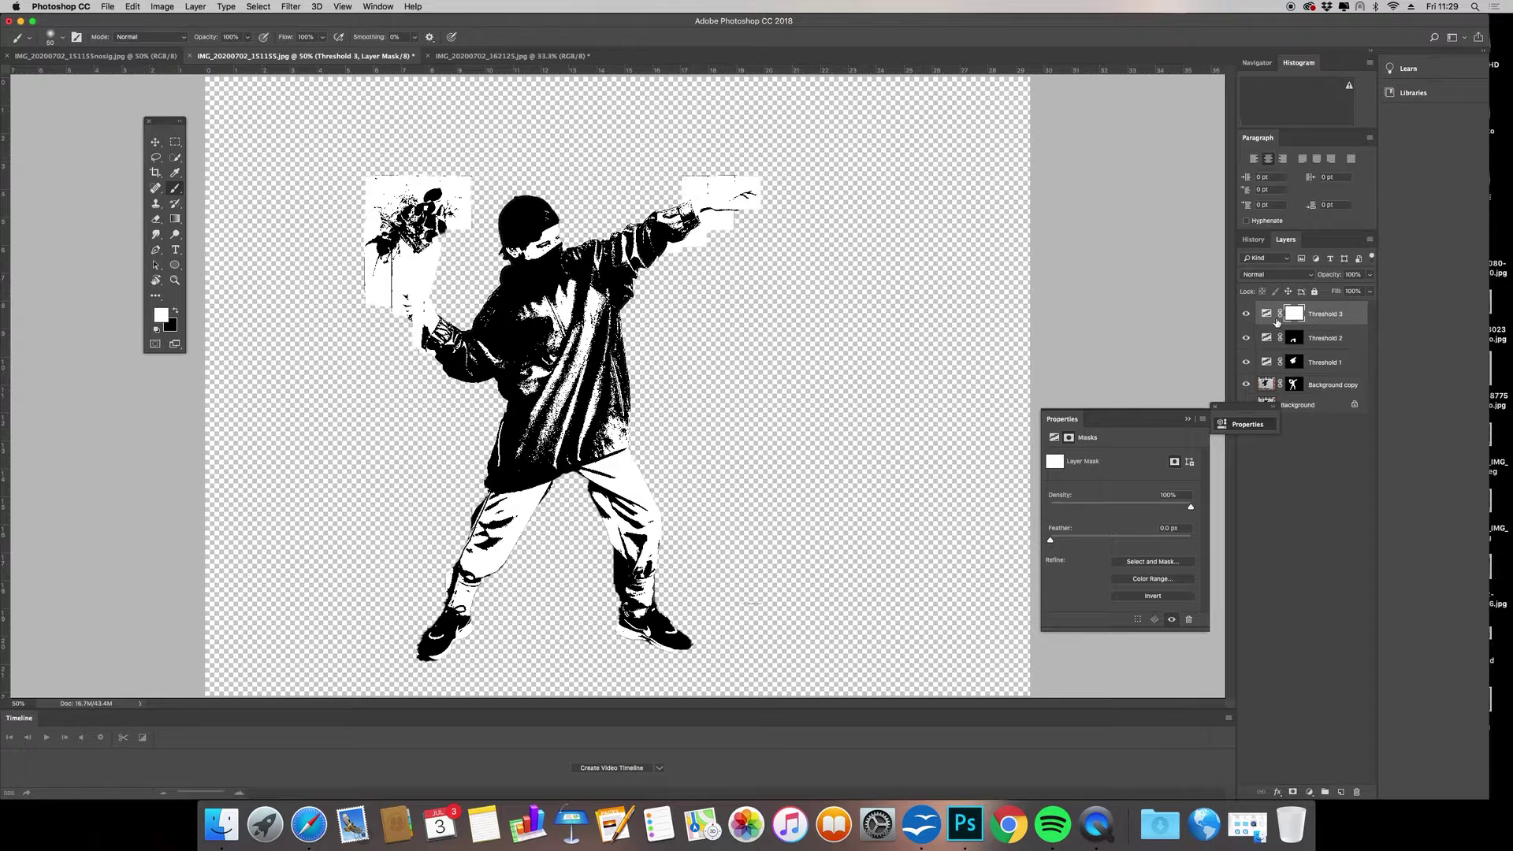
- After comparing the image with and without the third Threshold layer, invert its mask to black and paint white over the face and cap
{"action": "left_click", "coordinate": [1246, 314]}
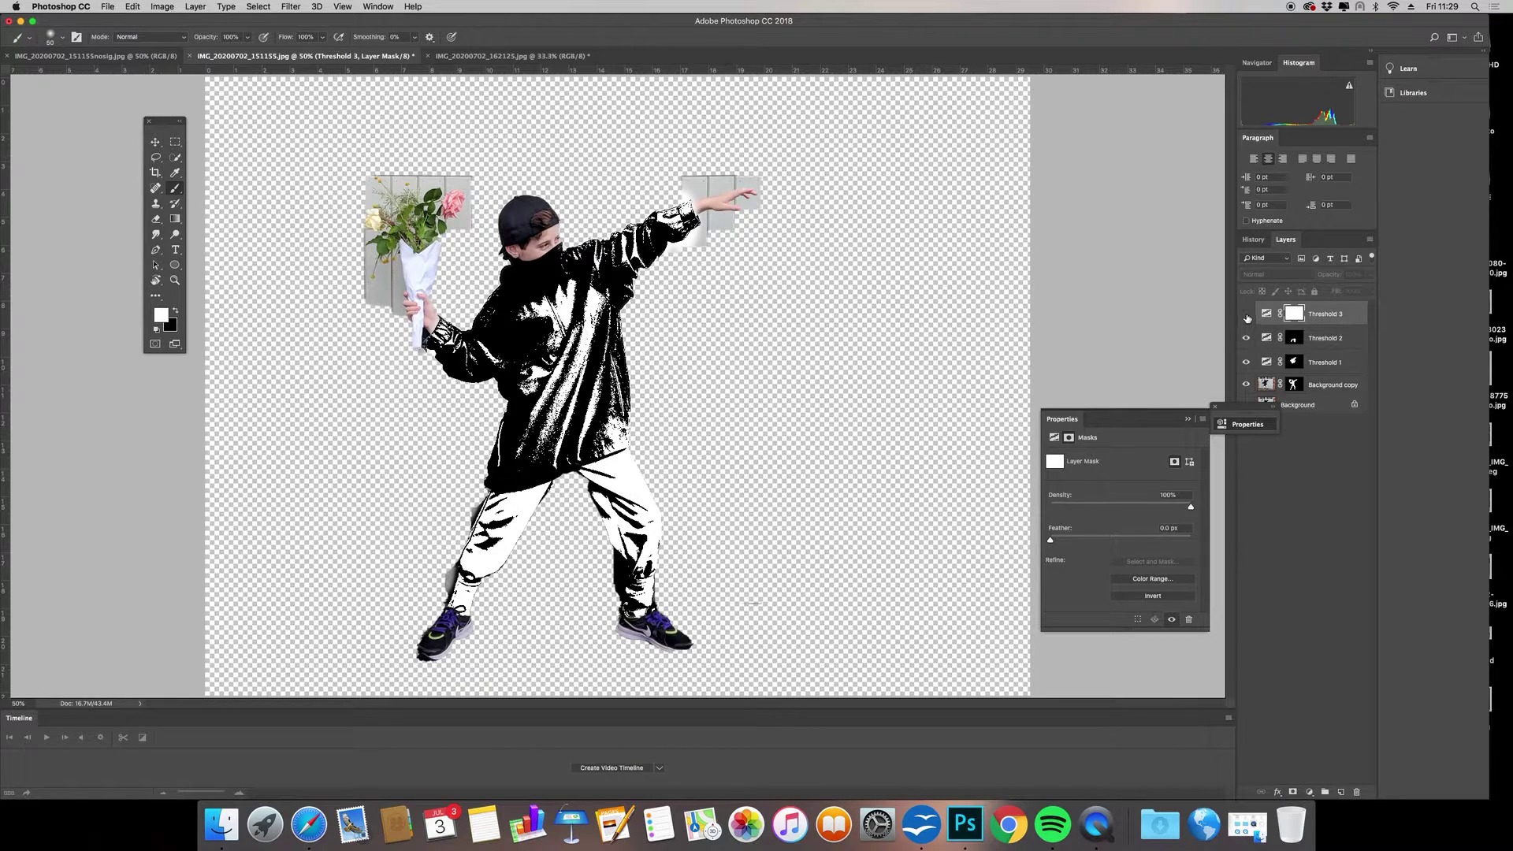
{"action": "left_click", "coordinate": [1245, 315]}
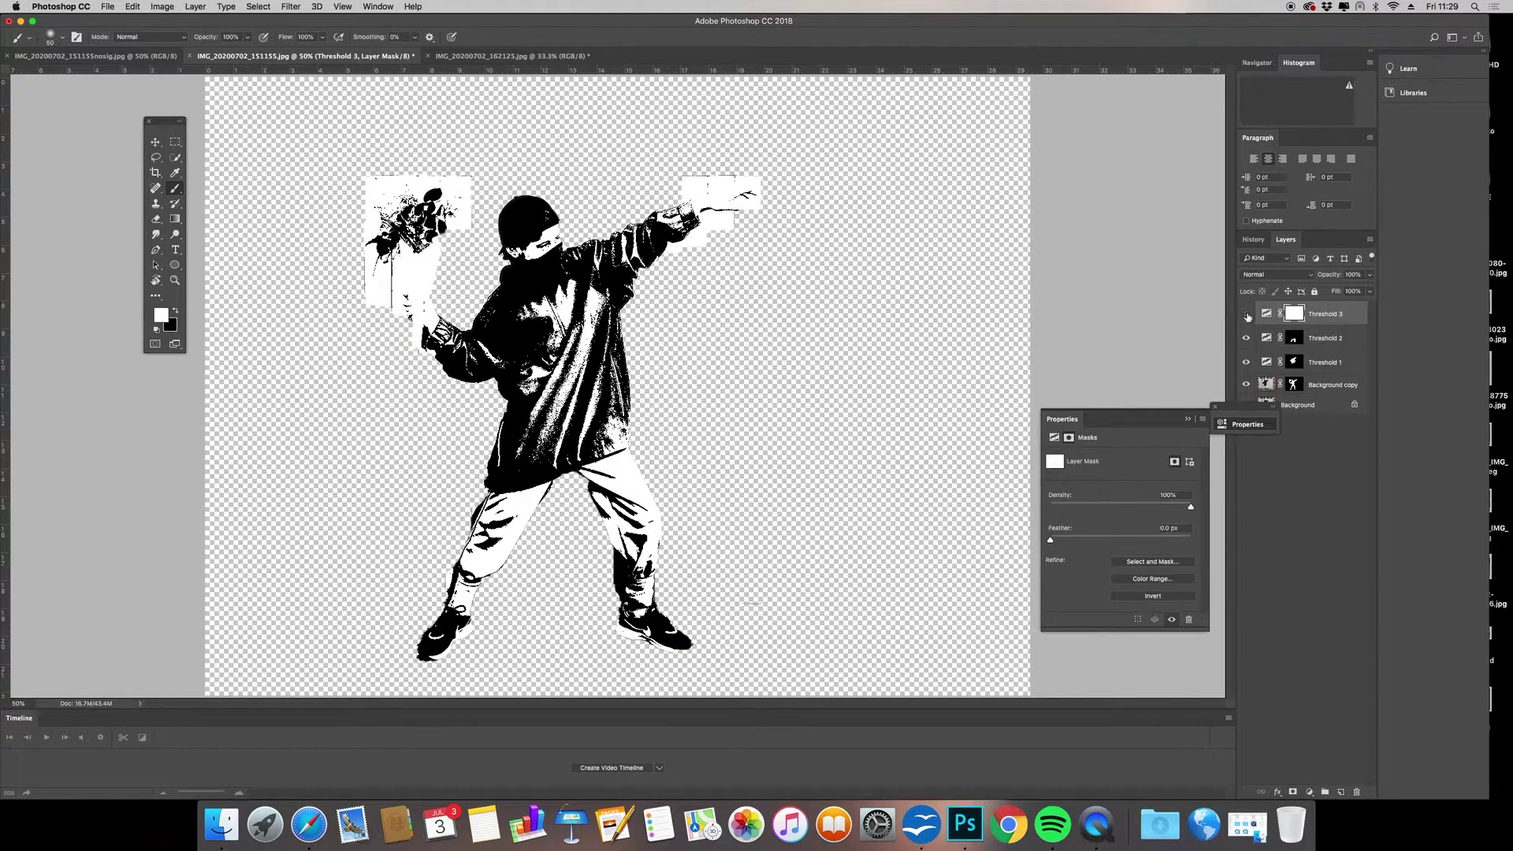
{"action": "left_click", "coordinate": [1246, 314]}
{"action": "left_click", "coordinate": [1246, 314]}
{"action": "left_click", "coordinate": [1246, 315]}
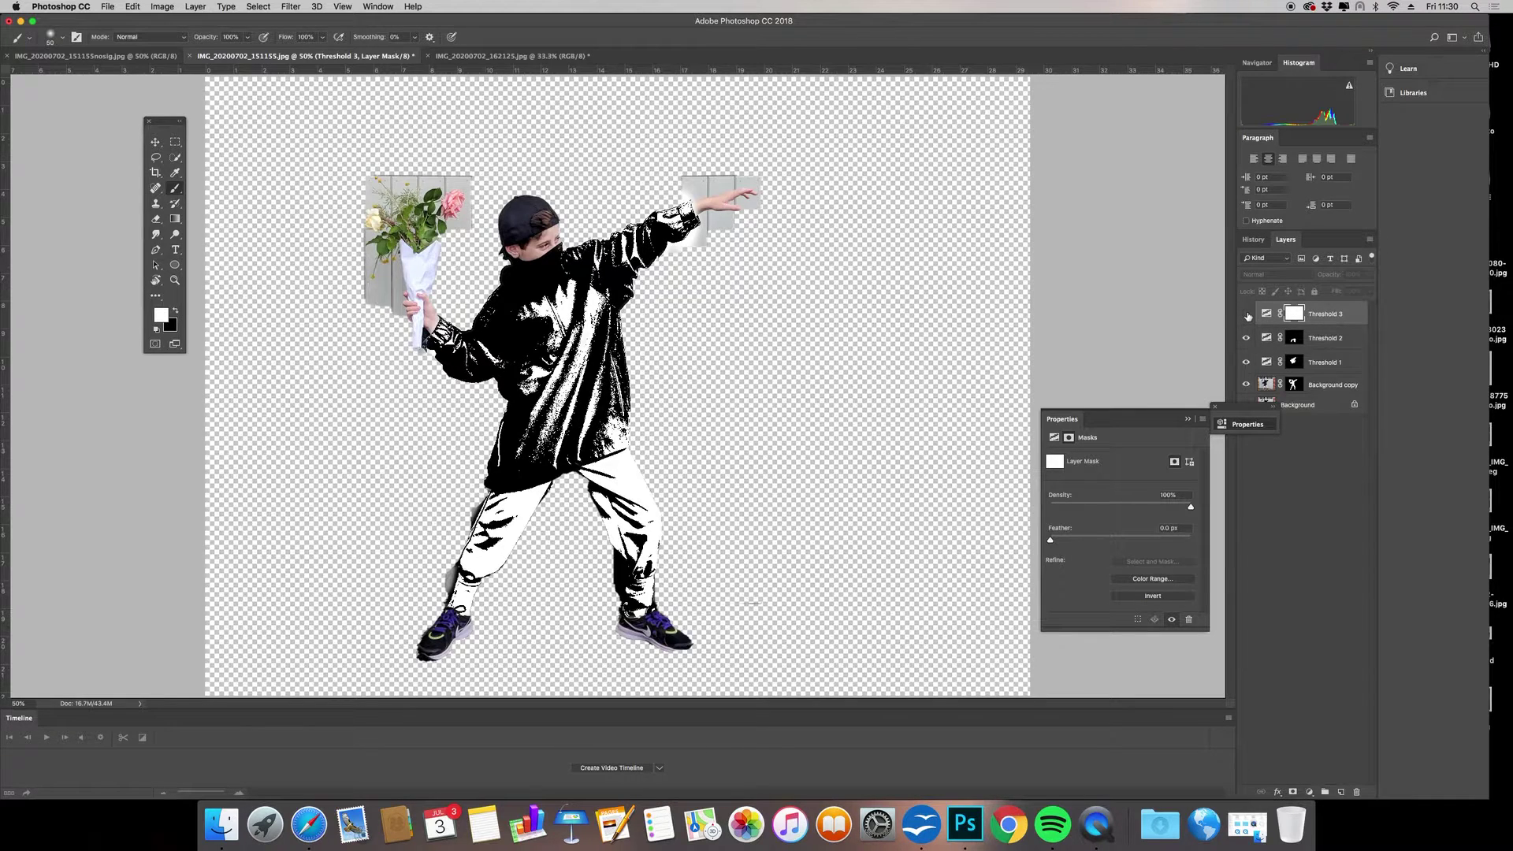
{"action": "left_click", "coordinate": [1246, 315]}
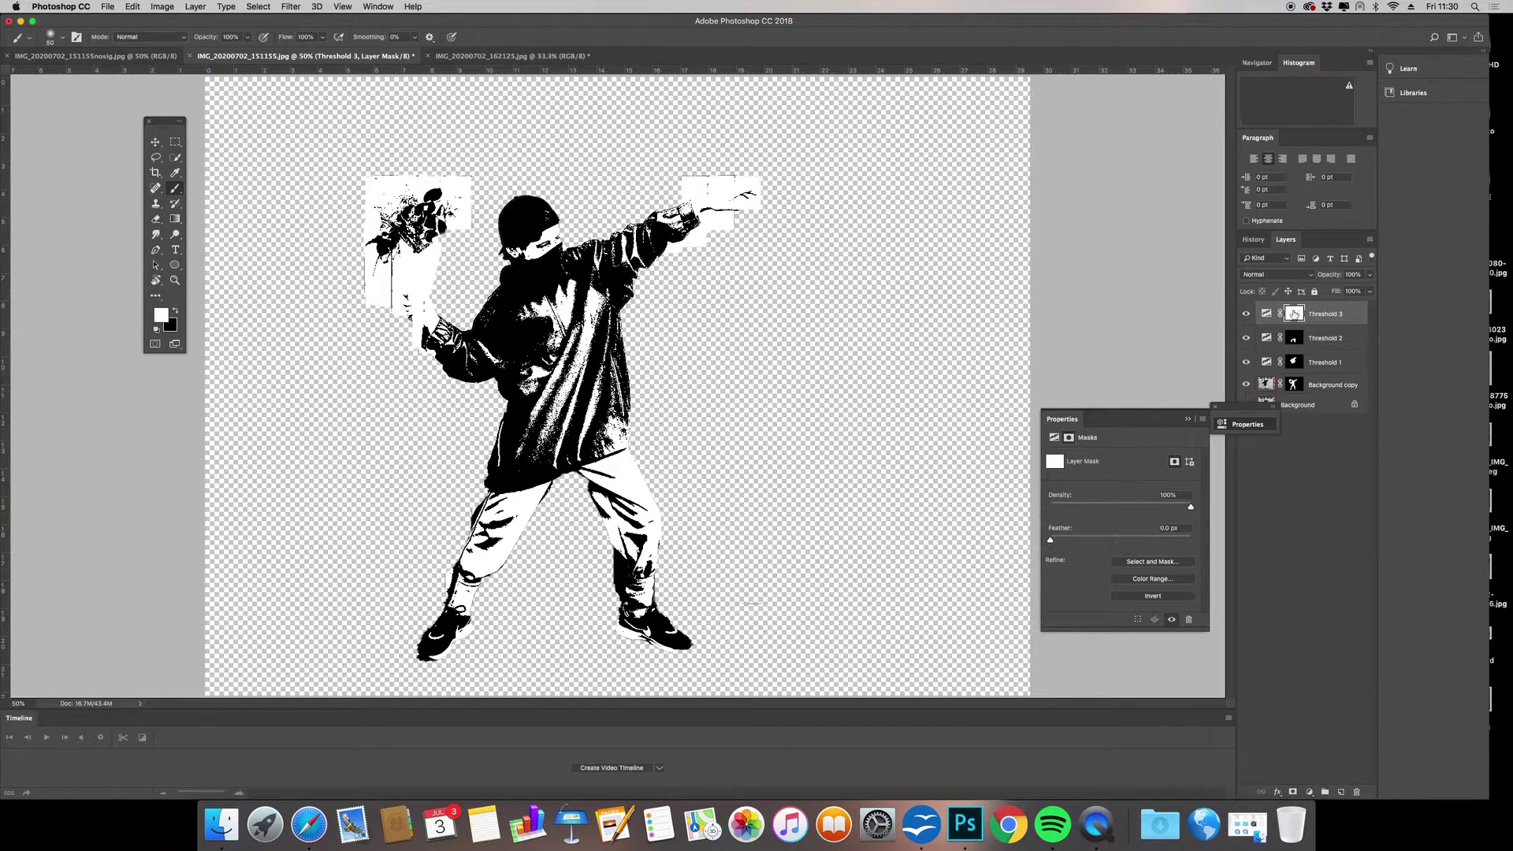
{"action": "key", "text": "super+i"}
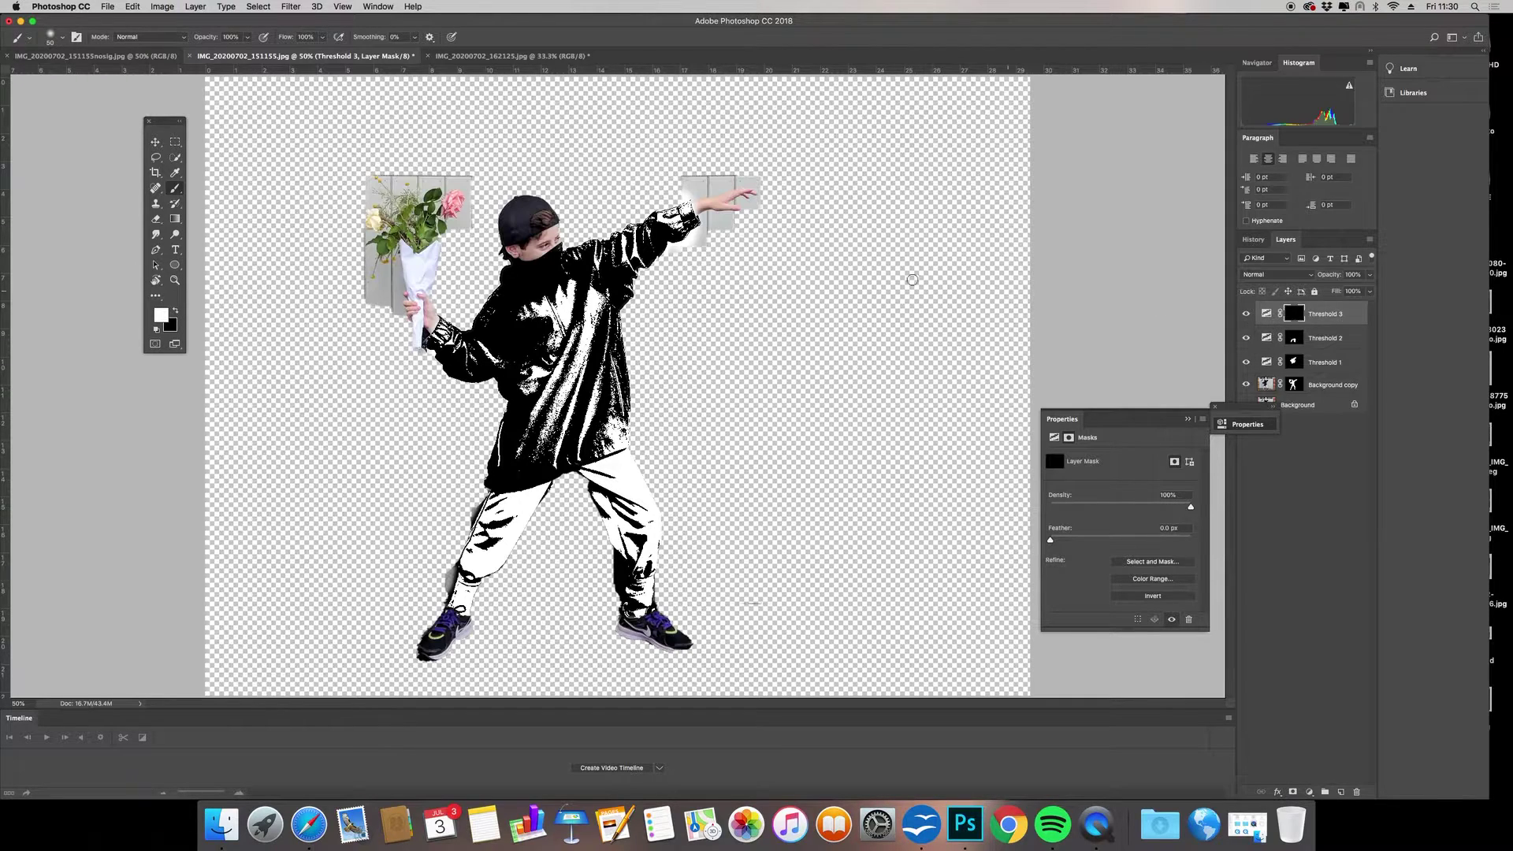
{"action": "mouse_move", "coordinate": [530, 246]}
{"action": "left_mouse_down"}
{"action": "mouse_move", "coordinate": [544, 236]}
{"action": "mouse_move", "coordinate": [520, 251]}
{"action": "mouse_move", "coordinate": [525, 212]}
{"action": "left_mouse_up"}
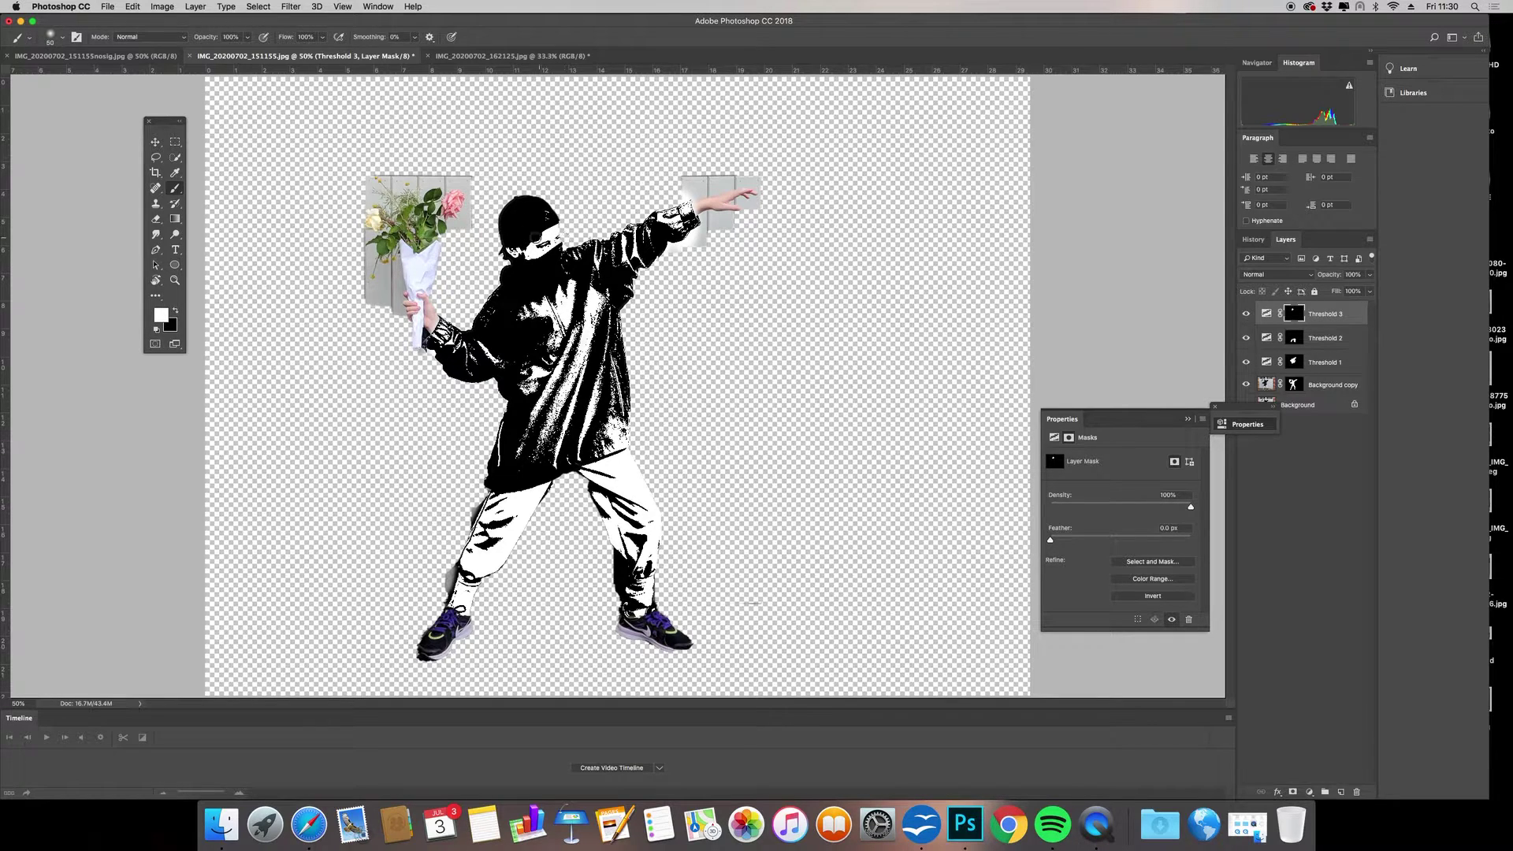
- Add a fourth Threshold adjustment layer at level 197 and invert its mask to black
{"action": "left_click", "coordinate": [1309, 792]}
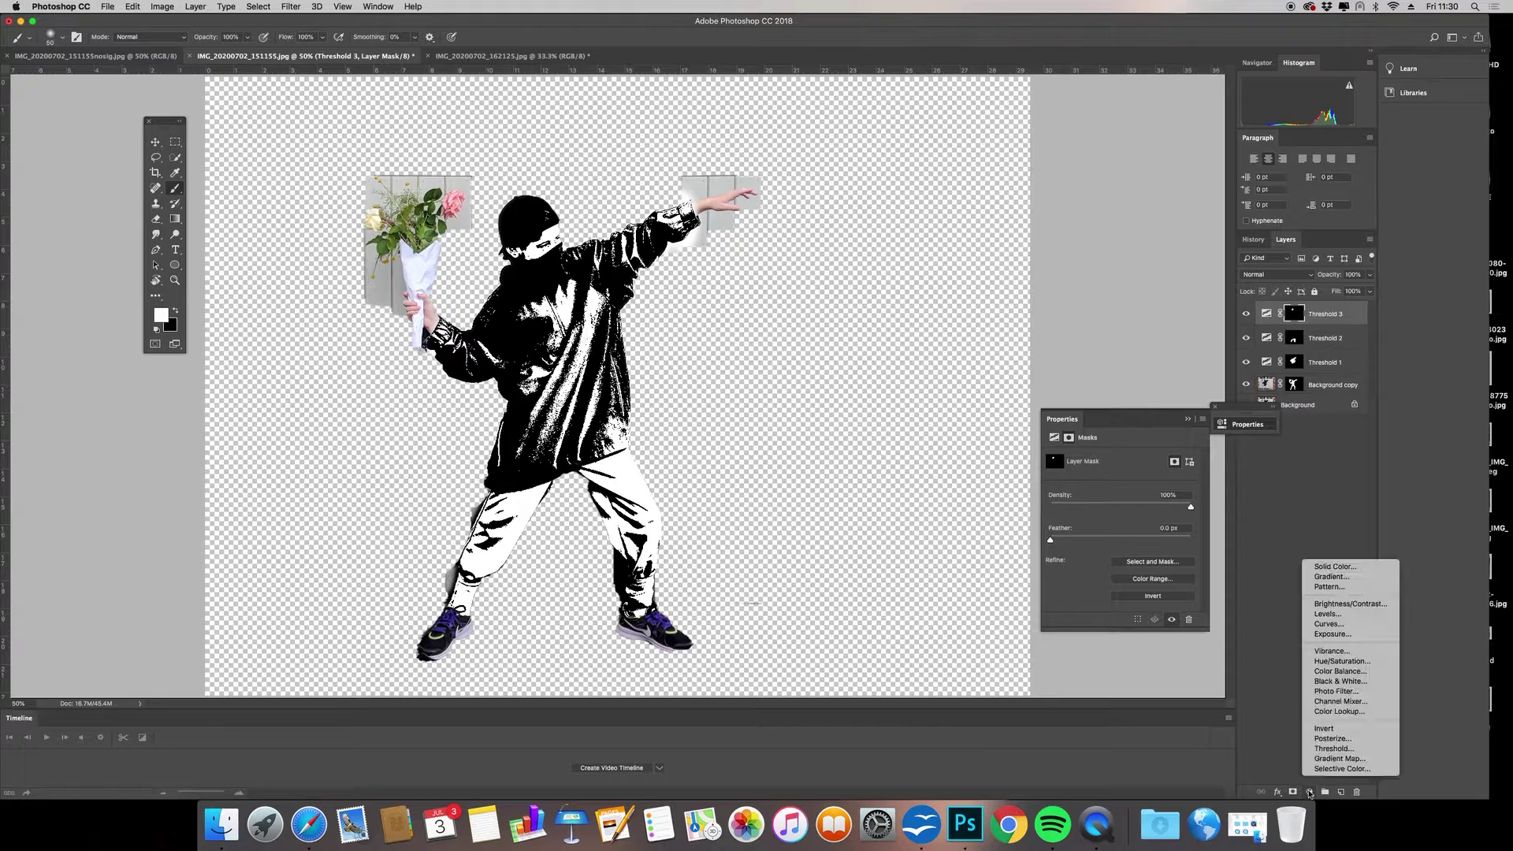
{"action": "left_click", "coordinate": [1327, 748]}
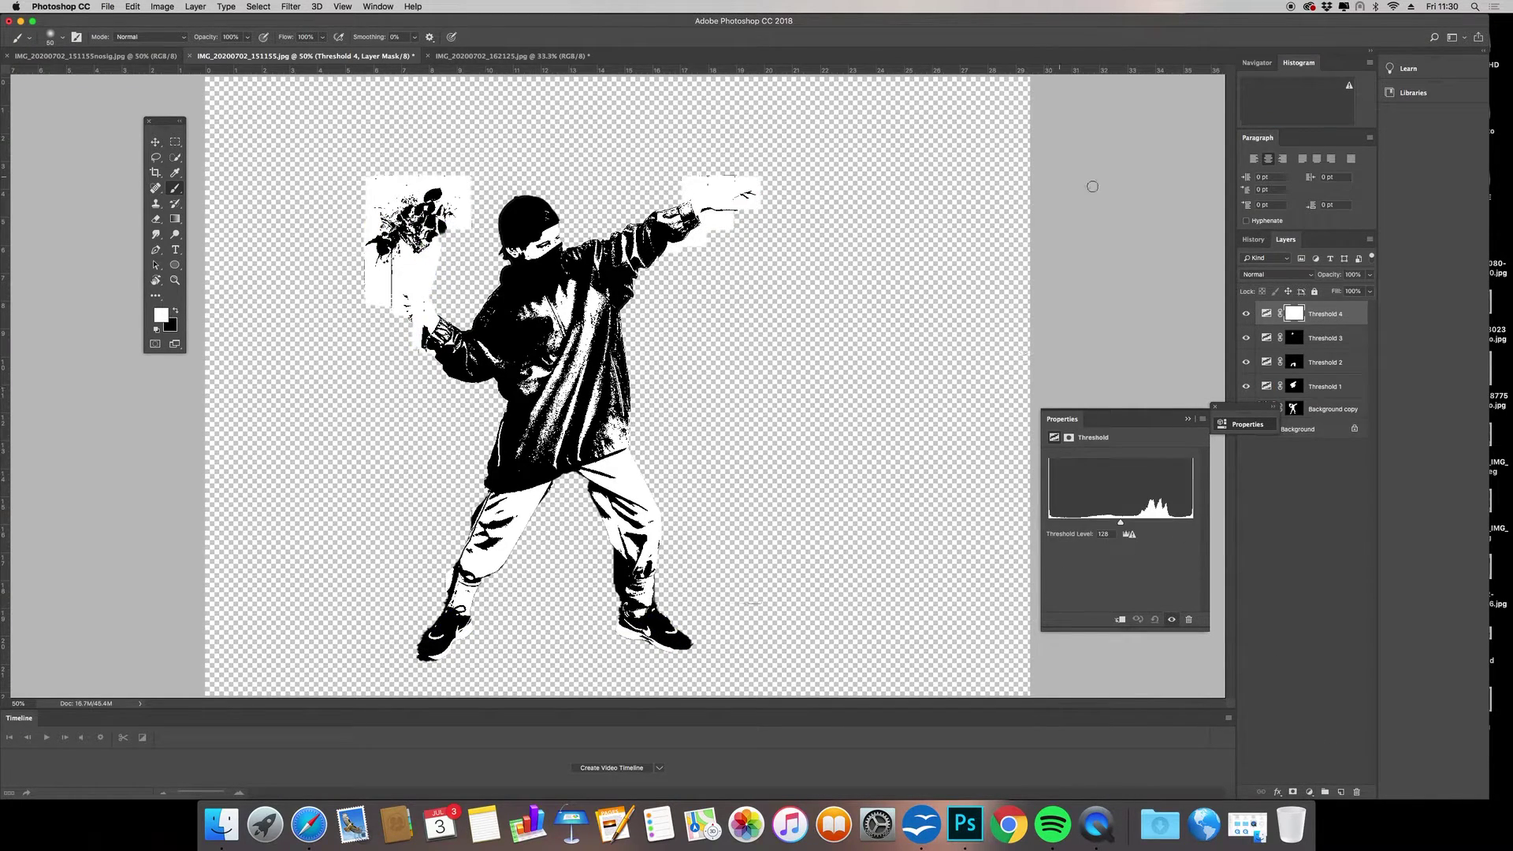
{"action": "left_click_drag", "start_coordinate": [1120, 522], "coordinate": [1160, 530]}
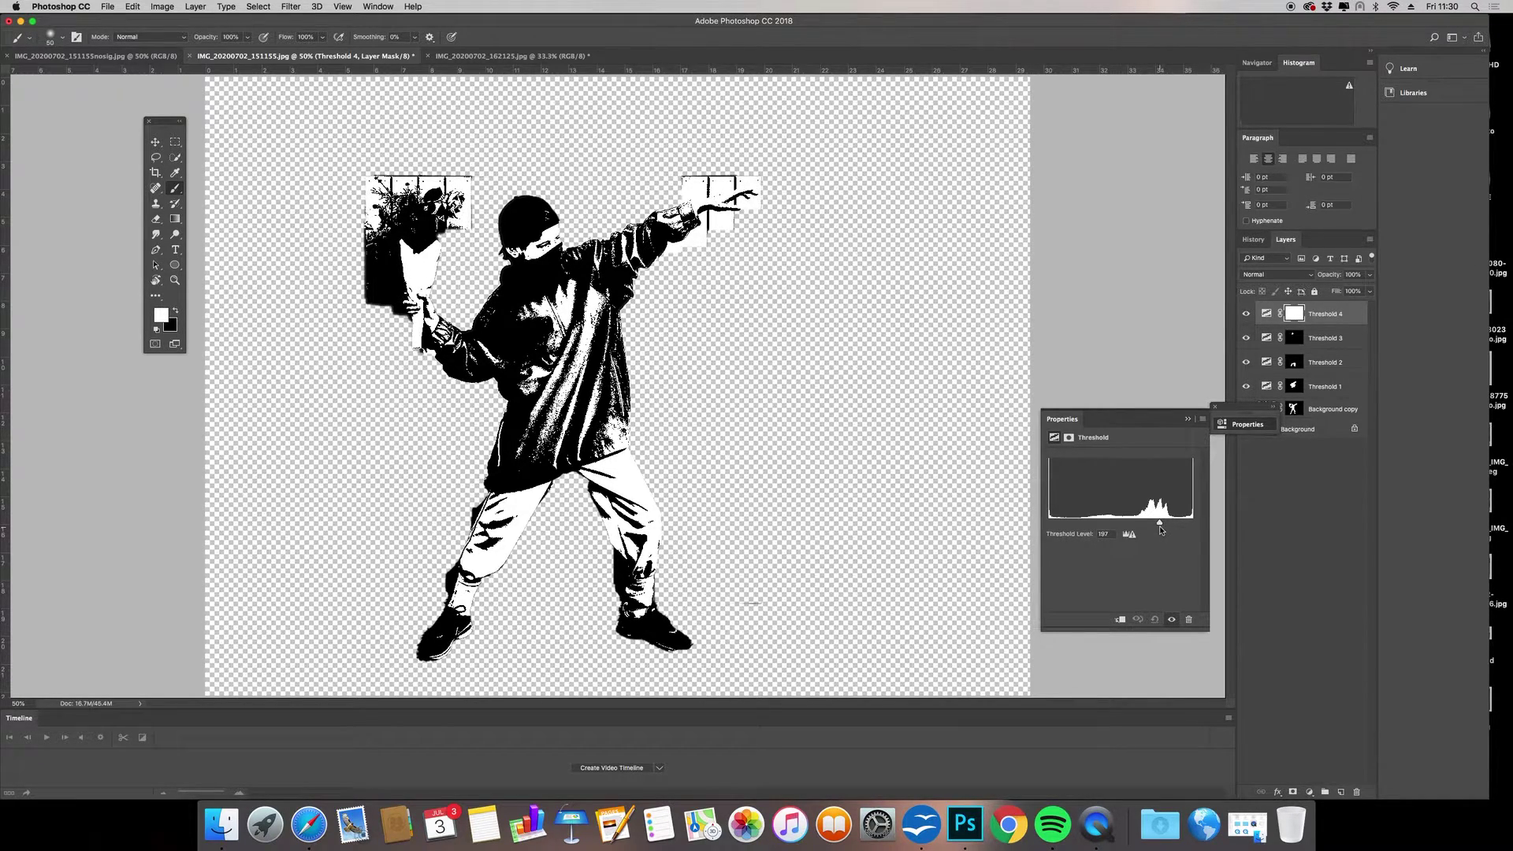
{"action": "left_click", "coordinate": [1287, 319]}
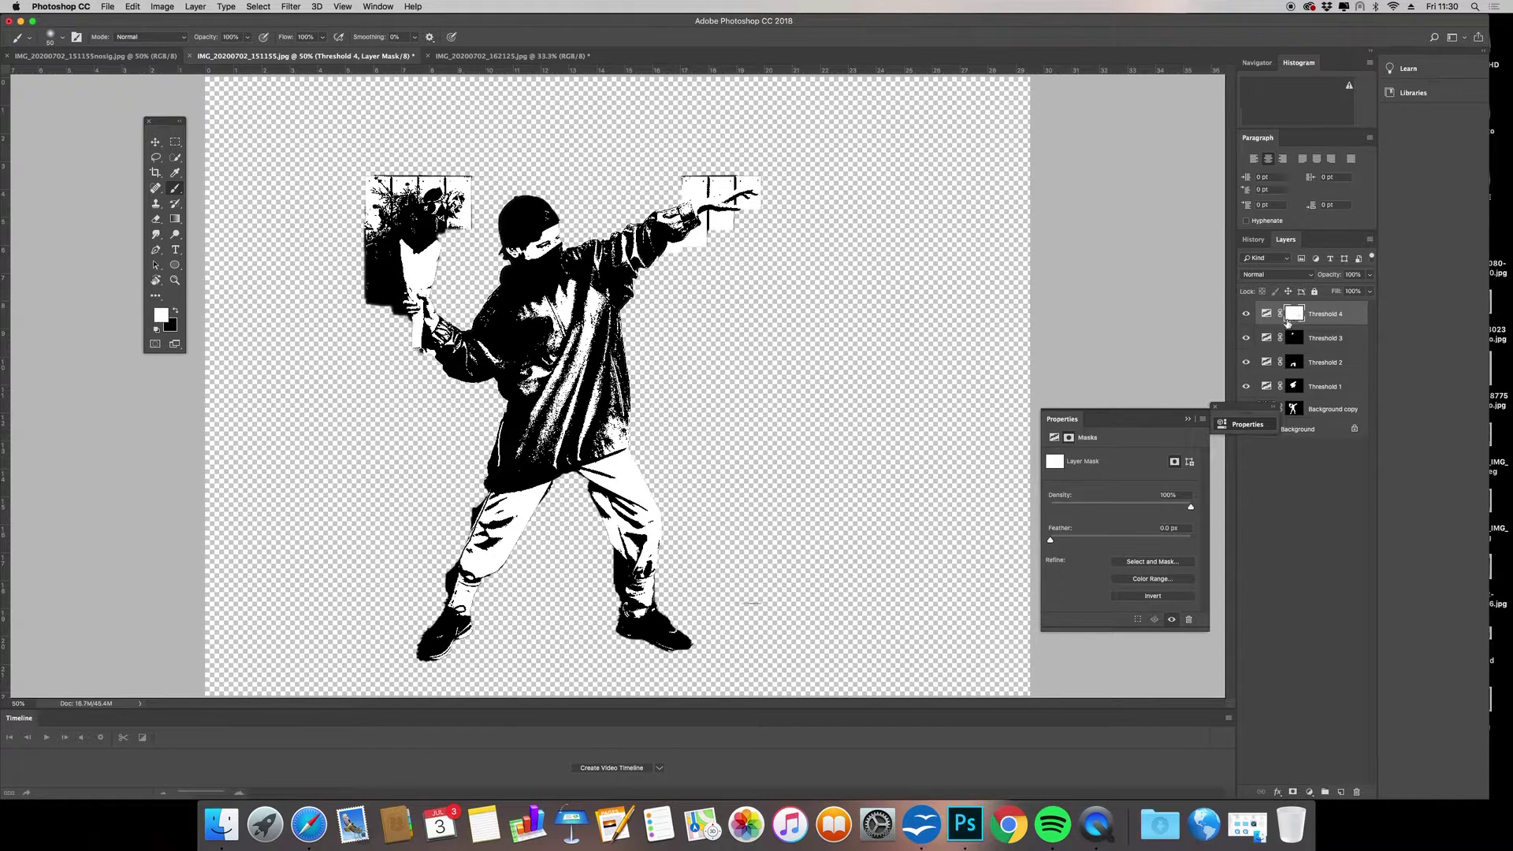
{"action": "key", "text": "super+i"}
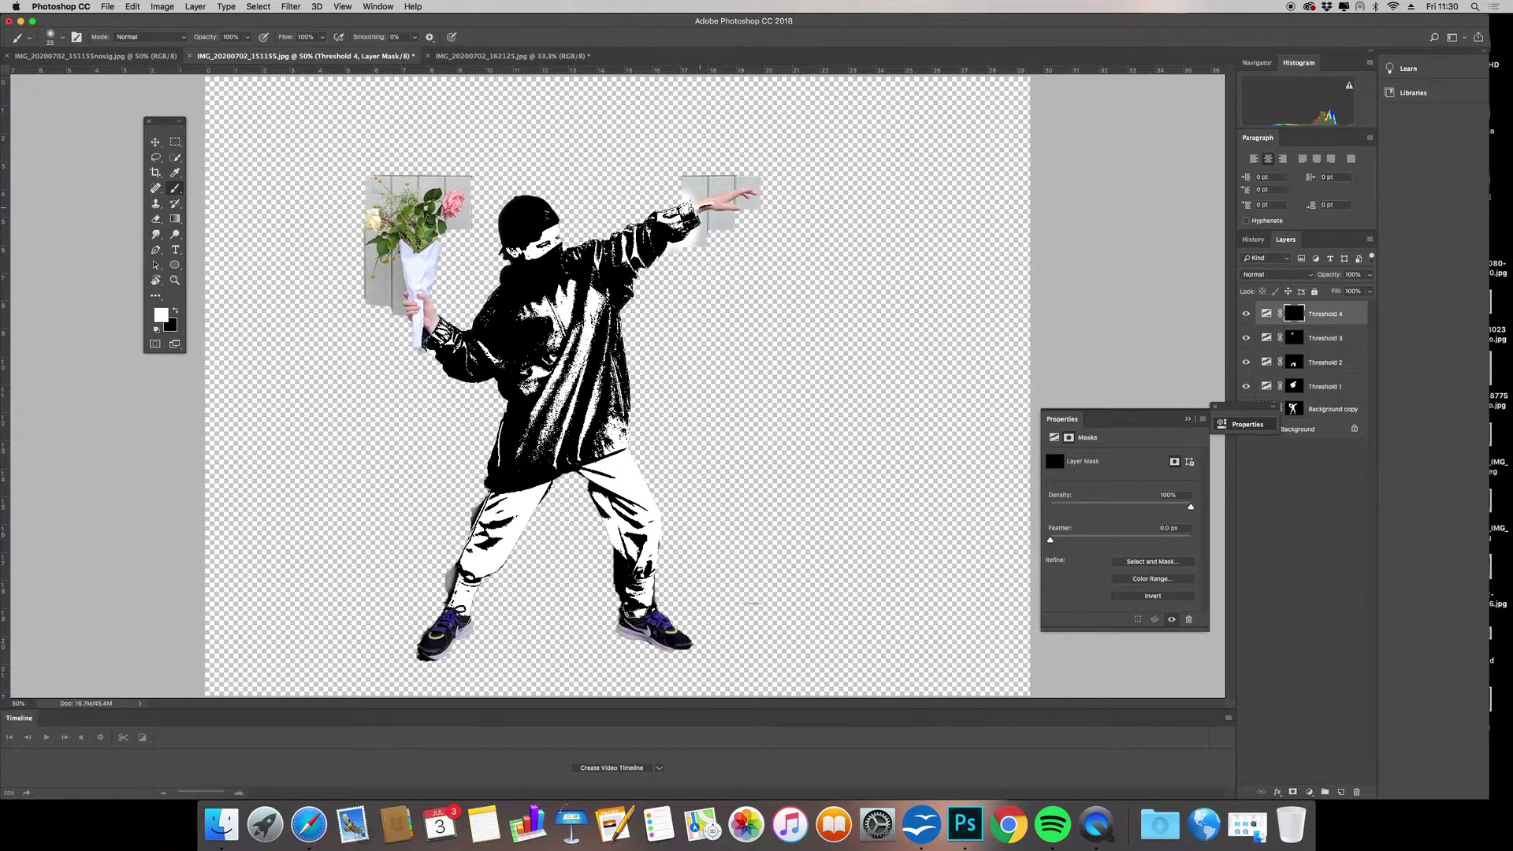
- Paint white on the fourth Threshold layer's mask over the outstretched hand, enlarging the brush to cover the background patch around it
{"action": "left_click_drag", "start_coordinate": [707, 202], "coordinate": [723, 197]}
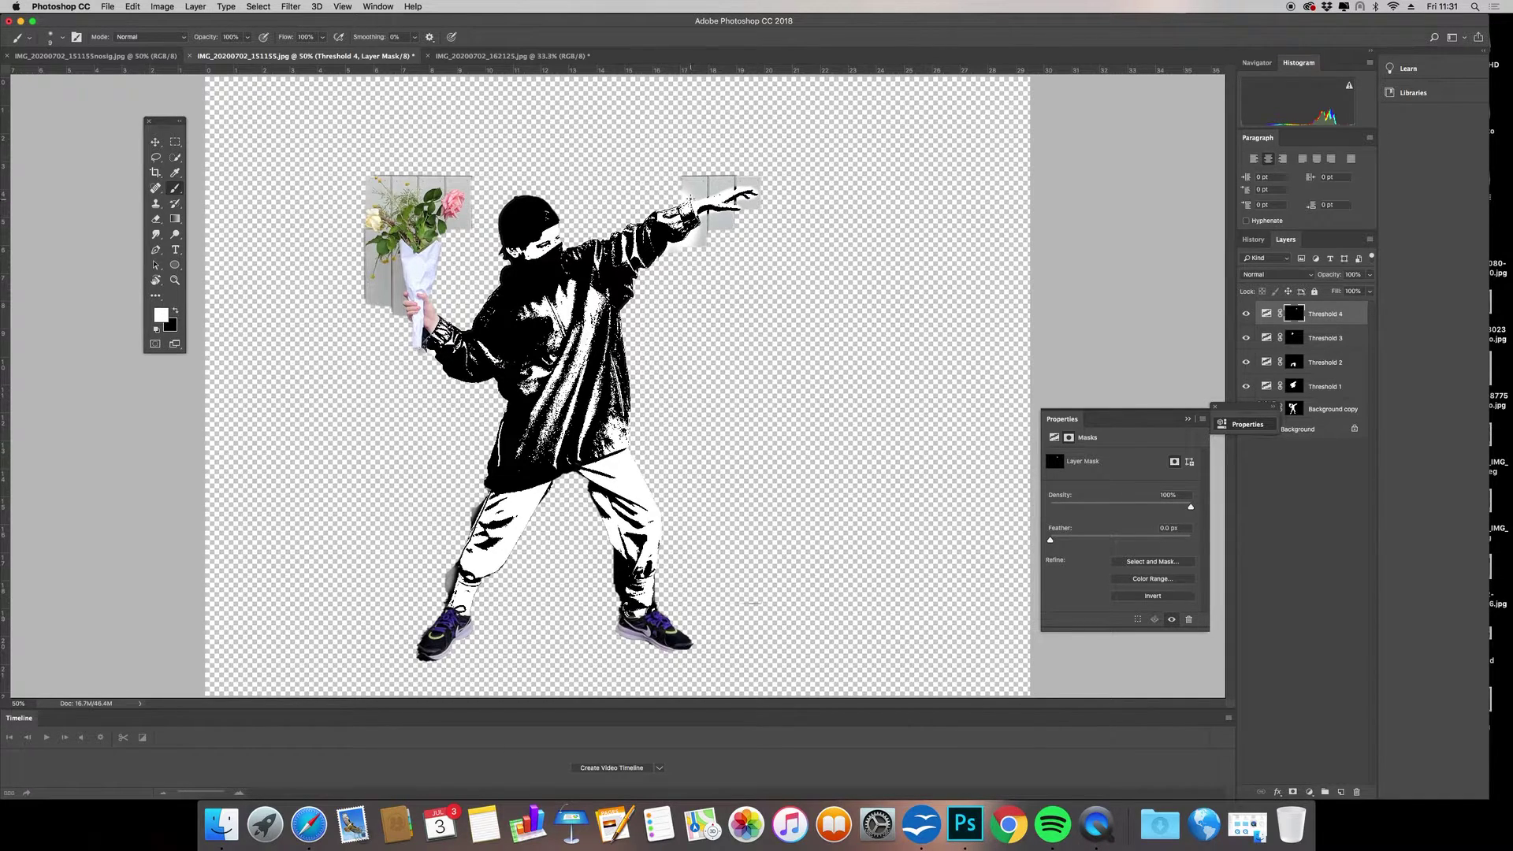
{"action": "key", "text": "bracketright"}
{"action": "key", "text": "bracketright"}
{"action": "key", "text": "bracketright"}
{"action": "key", "text": "bracketright"}
{"action": "key", "text": "bracketright"}
{"action": "mouse_move", "coordinate": [705, 183]}
{"action": "left_mouse_down"}
{"action": "mouse_move", "coordinate": [672, 197]}
{"action": "mouse_move", "coordinate": [766, 185]}
{"action": "mouse_move", "coordinate": [688, 253]}
{"action": "left_mouse_up"}
{"action": "mouse_move", "coordinate": [414, 209]}
{"action": "left_mouse_down"}
{"action": "mouse_move", "coordinate": [459, 207]}
{"action": "mouse_move", "coordinate": [436, 217]}
{"action": "left_mouse_up"}
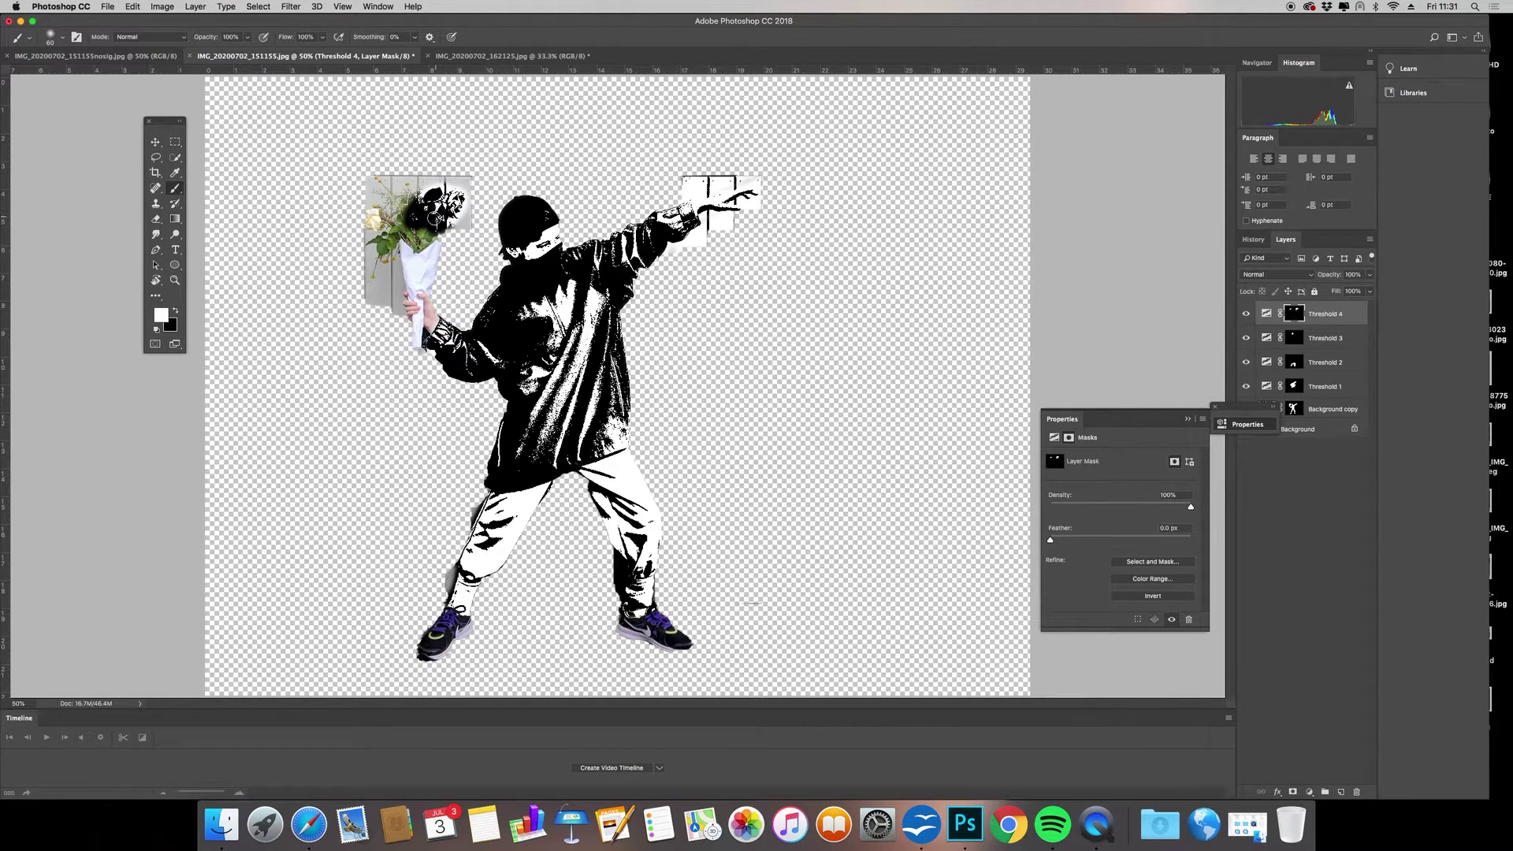
{"action": "key", "text": "super+z"}
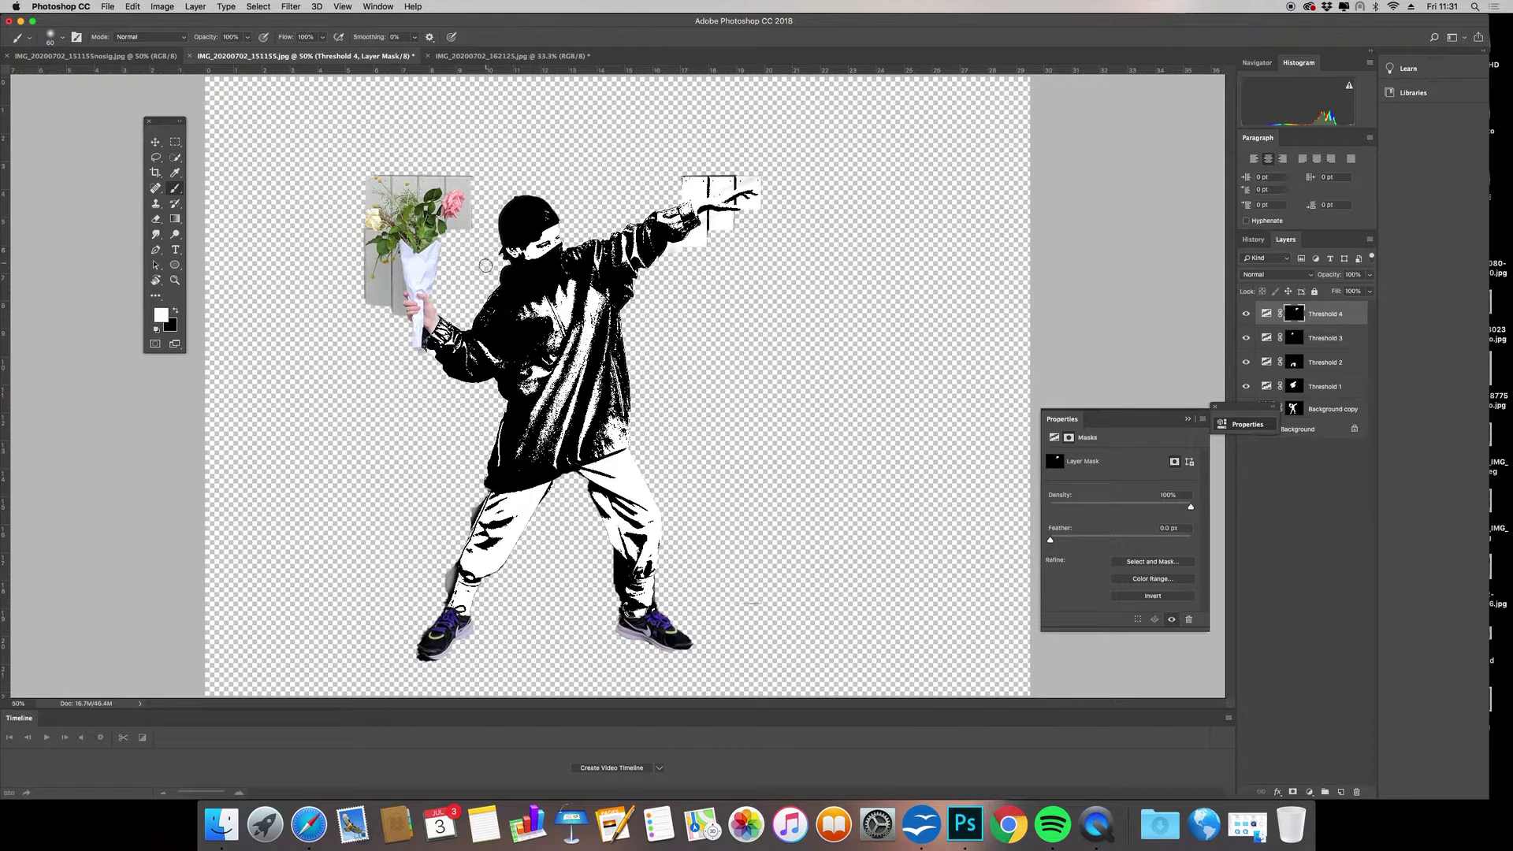
{"action": "left_click_drag", "start_coordinate": [446, 634], "coordinate": [436, 648]}
{"action": "key", "text": "super+z"}
- Paint white on the fourth Threshold layer's mask over the bouquet's wrapping and the hand holding it
{"action": "mouse_move", "coordinate": [403, 308]}
{"action": "left_mouse_down"}
{"action": "mouse_move", "coordinate": [434, 319]}
{"action": "mouse_move", "coordinate": [417, 342]}
{"action": "mouse_move", "coordinate": [404, 256]}
{"action": "mouse_move", "coordinate": [430, 272]}
{"action": "mouse_move", "coordinate": [418, 306]}
{"action": "left_mouse_up"}
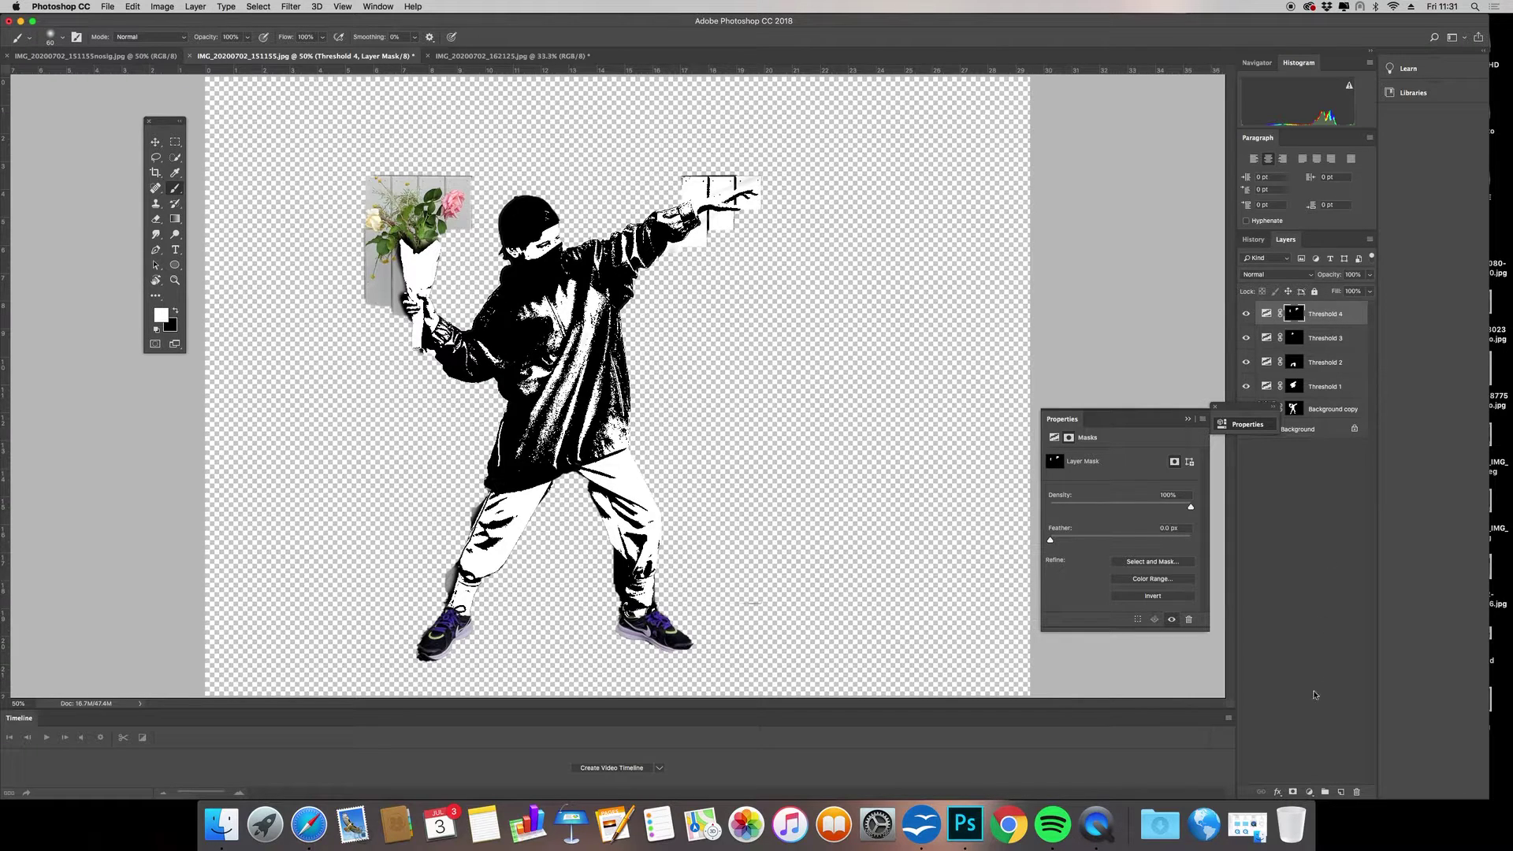
- Add a fifth Threshold adjustment layer at level 110 and invert its mask to black
{"action": "left_click", "coordinate": [1309, 791]}
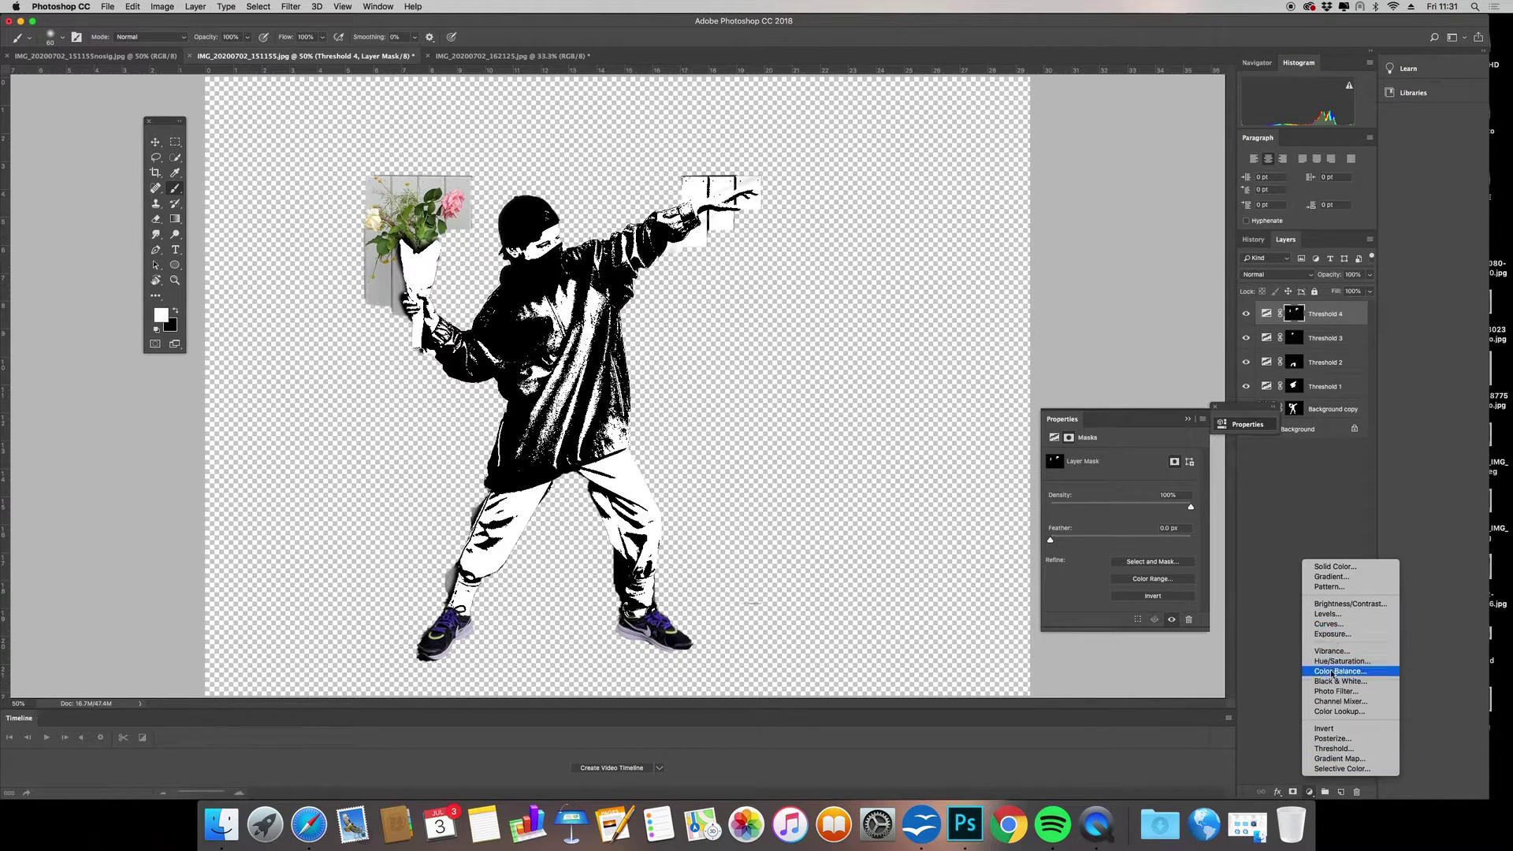
{"action": "left_click", "coordinate": [1333, 748]}
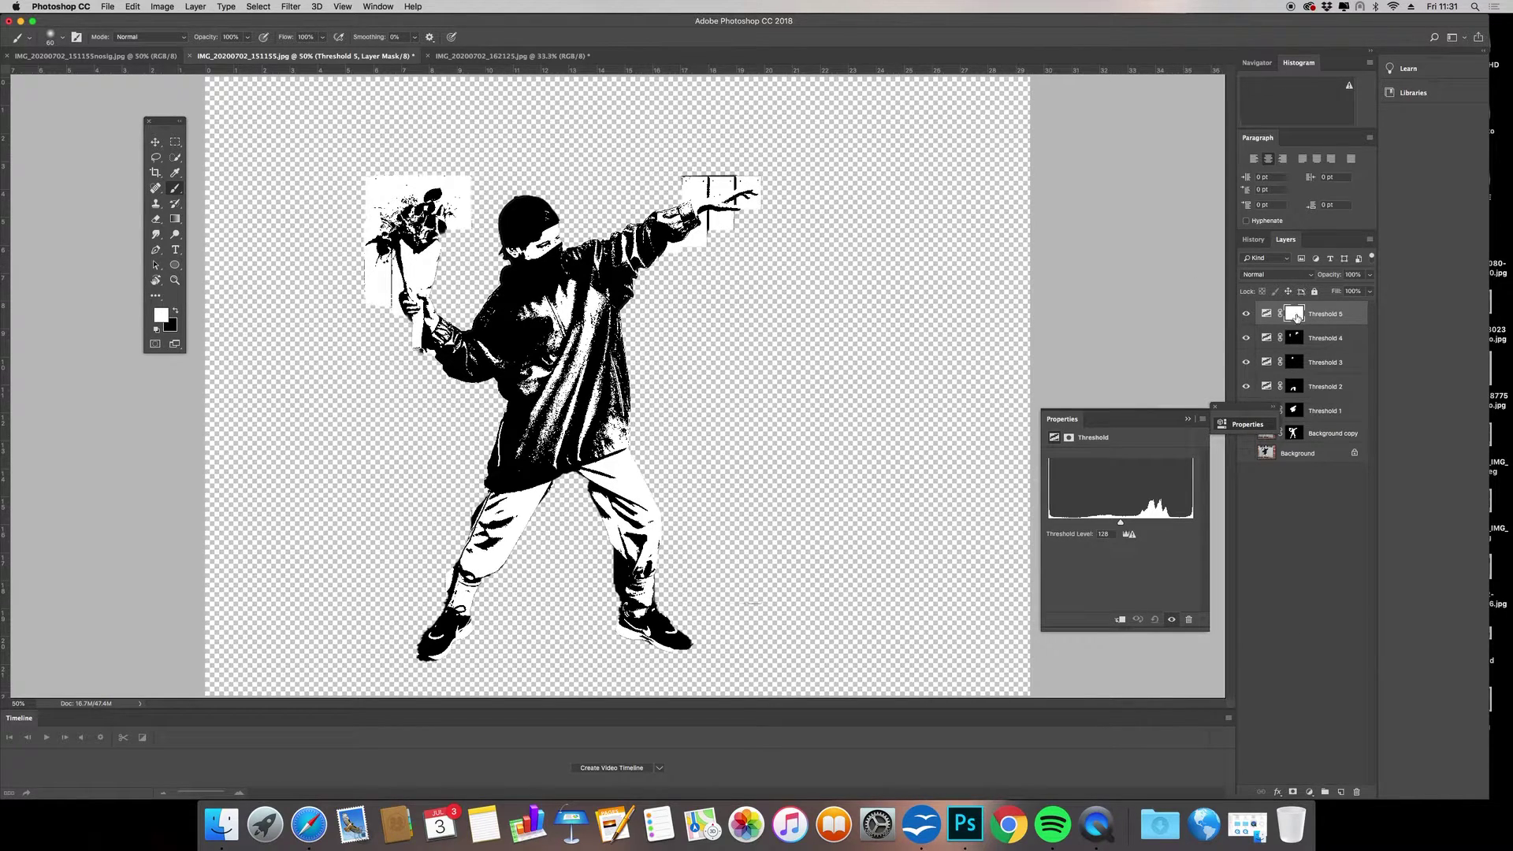
{"action": "left_click_drag", "start_coordinate": [1120, 524], "coordinate": [1110, 523]}
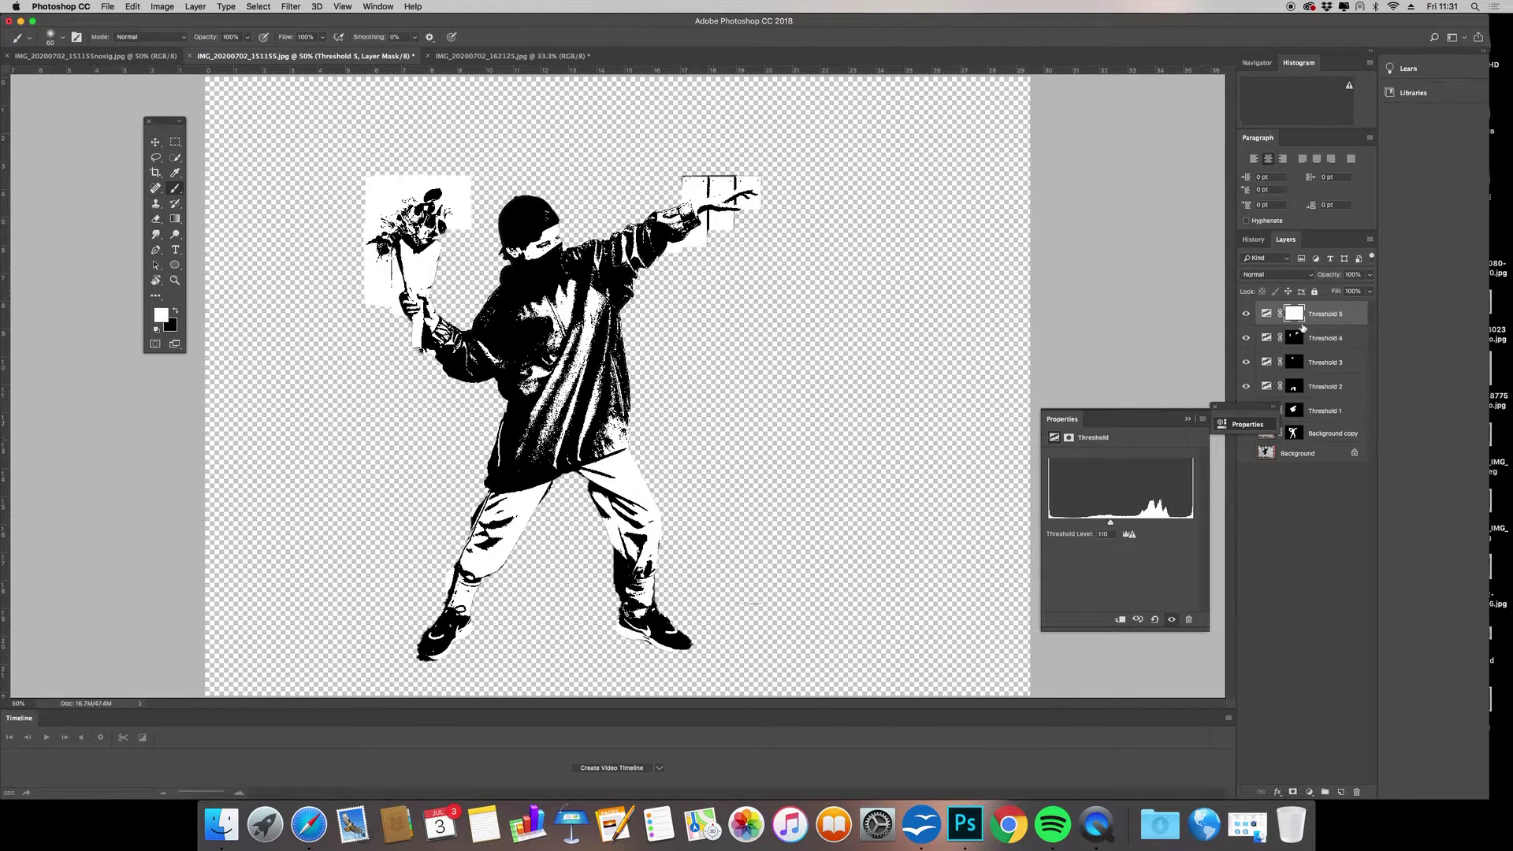
{"action": "left_click", "coordinate": [1295, 315]}
{"action": "key", "text": "cmd+i"}
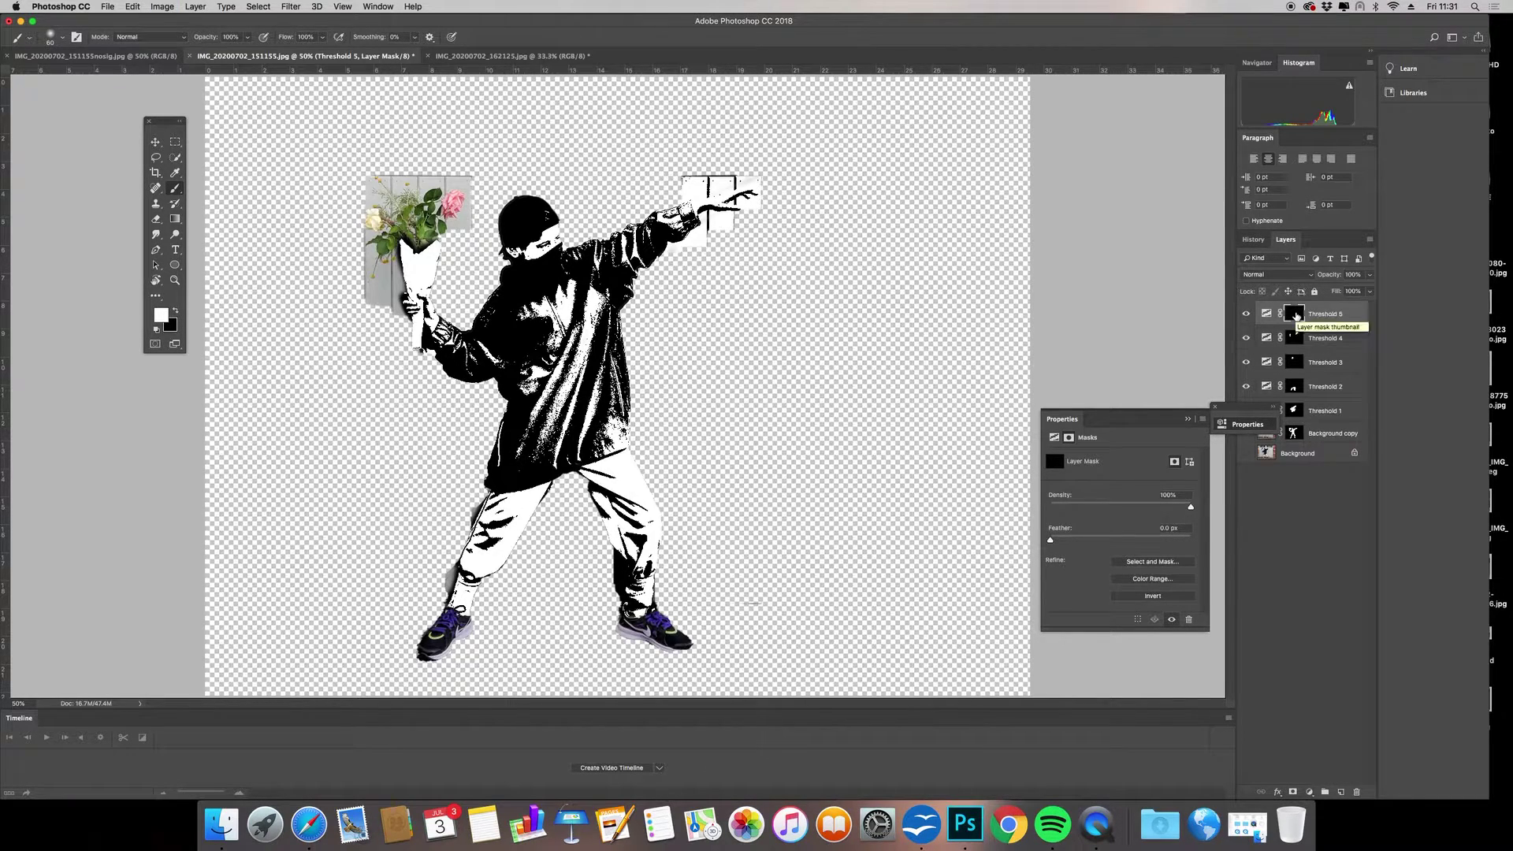
- Paint white on the fifth Threshold layer's mask over both shoes
{"action": "mouse_move", "coordinate": [442, 622]}
{"action": "left_mouse_down"}
{"action": "mouse_move", "coordinate": [424, 652]}
{"action": "mouse_move", "coordinate": [463, 627]}
{"action": "left_mouse_up"}
{"action": "mouse_move", "coordinate": [635, 630]}
{"action": "left_mouse_down"}
{"action": "mouse_move", "coordinate": [680, 642]}
{"action": "mouse_move", "coordinate": [632, 608]}
{"action": "left_mouse_up"}
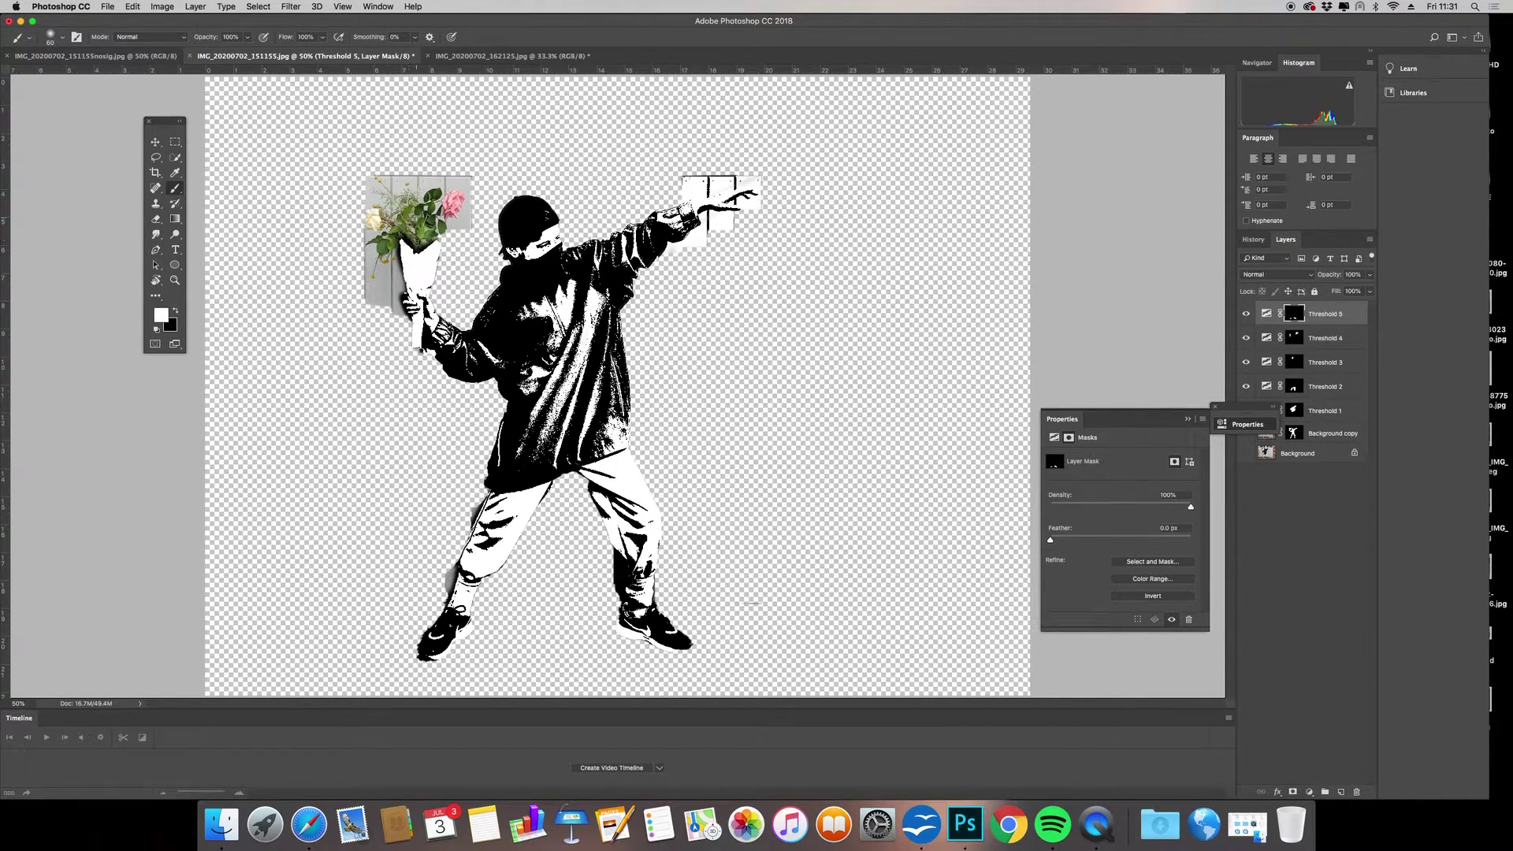
- Check the finished reference image and add a Levels adjustment layer to the figure with input black at 78 and input white at 197
{"action": "left_click", "coordinate": [97, 57]}
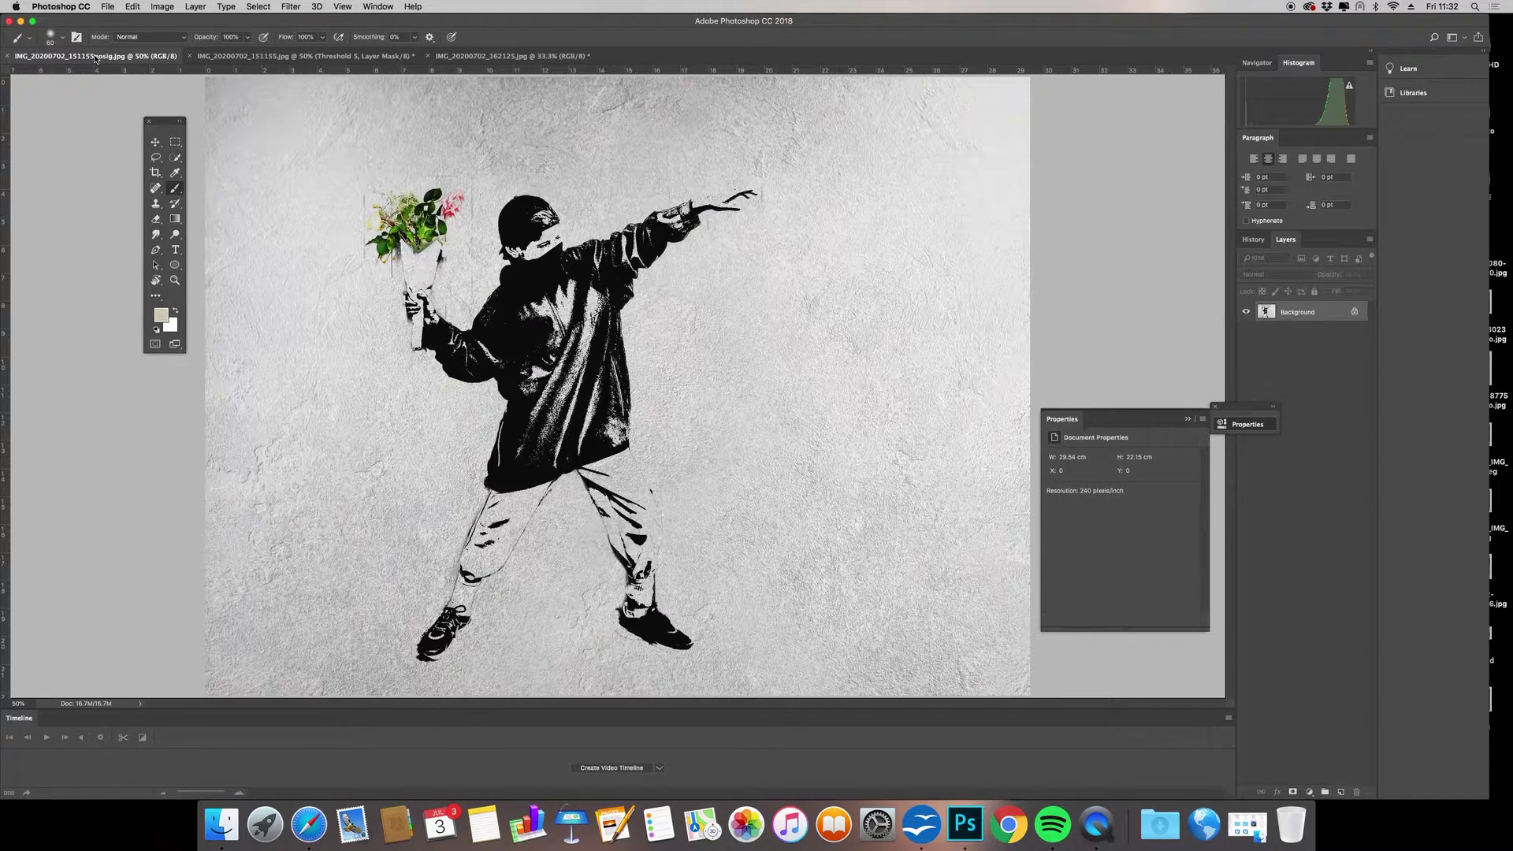
{"action": "left_click", "coordinate": [220, 57]}
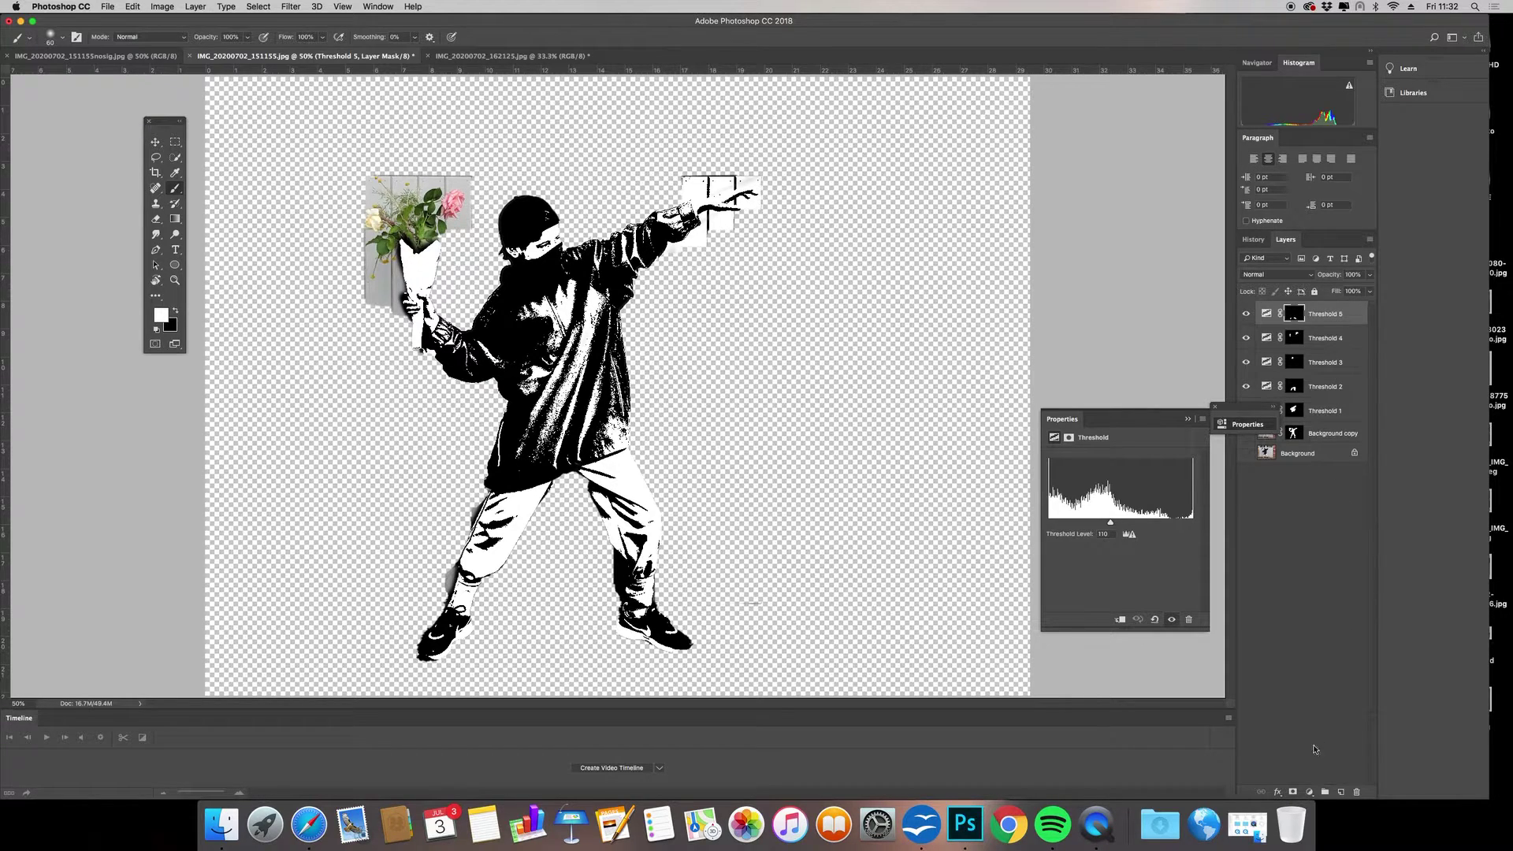
{"action": "left_click", "coordinate": [1309, 792]}
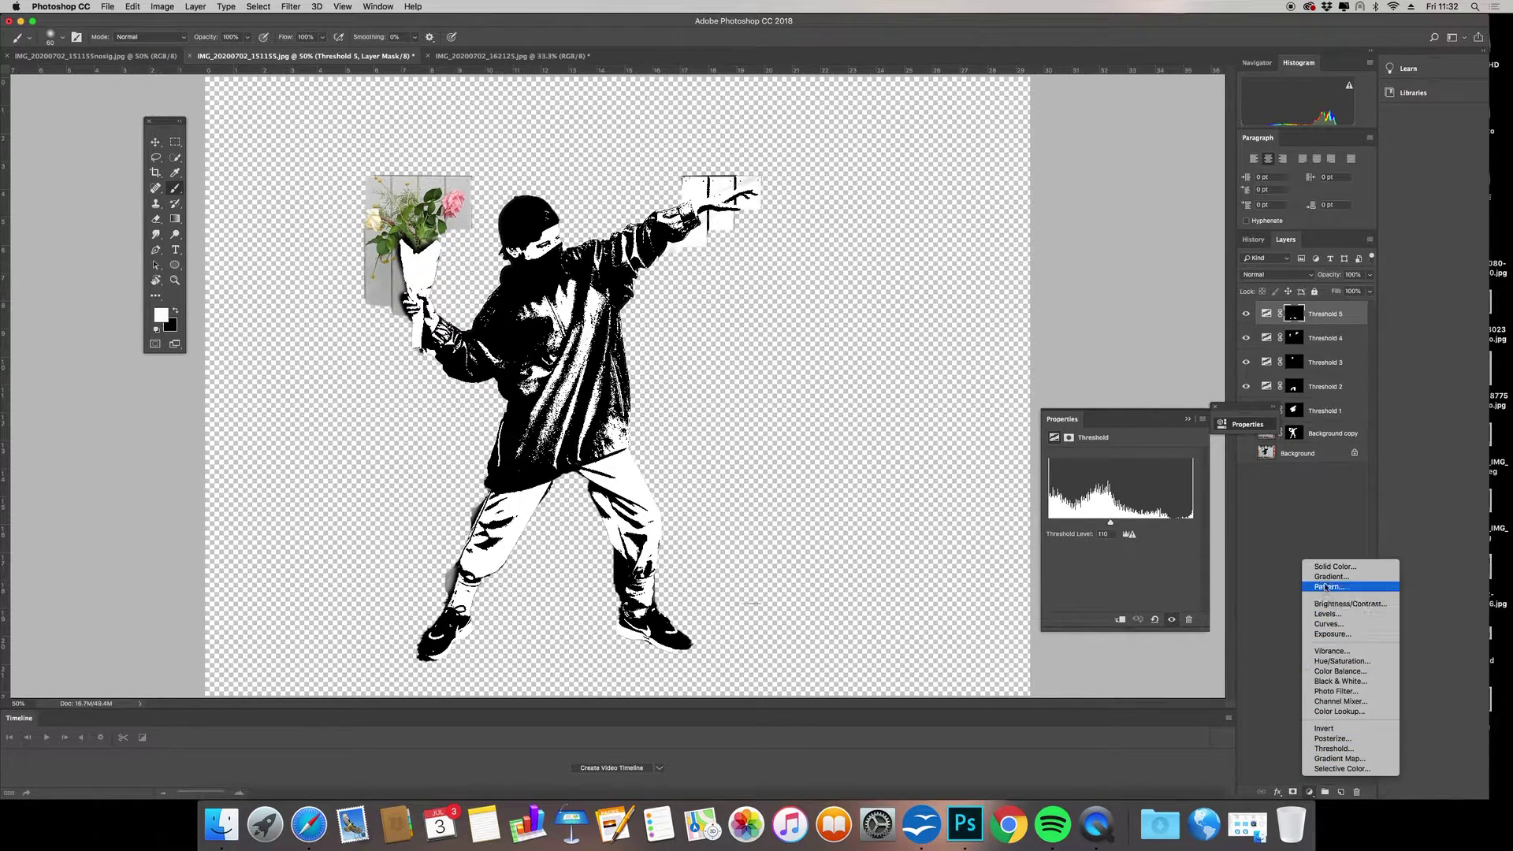
{"action": "left_click", "coordinate": [1326, 614]}
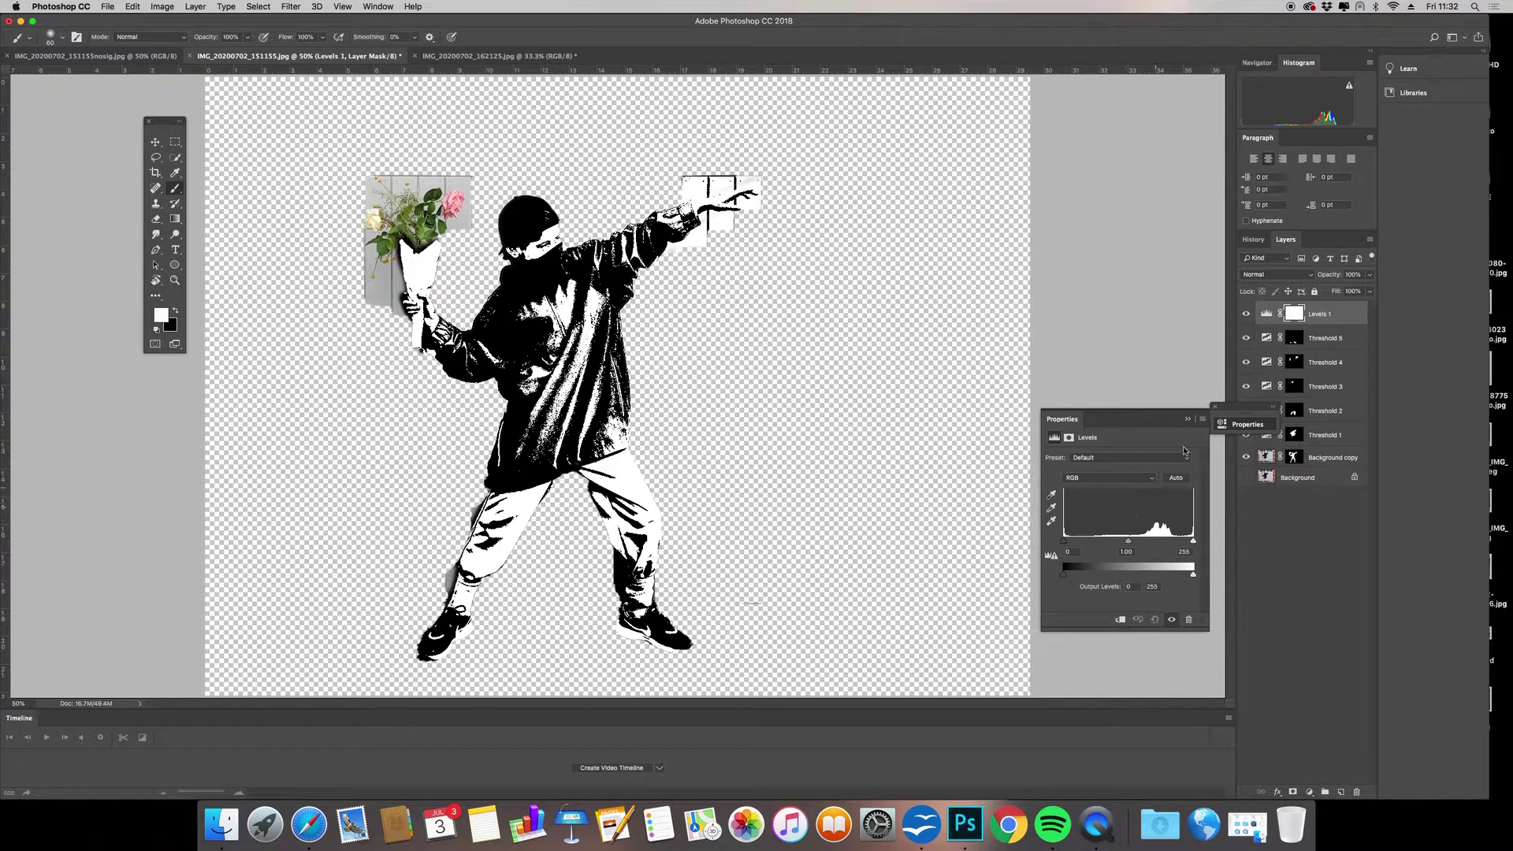
{"action": "left_click_drag", "start_coordinate": [1064, 541], "coordinate": [1135, 542]}
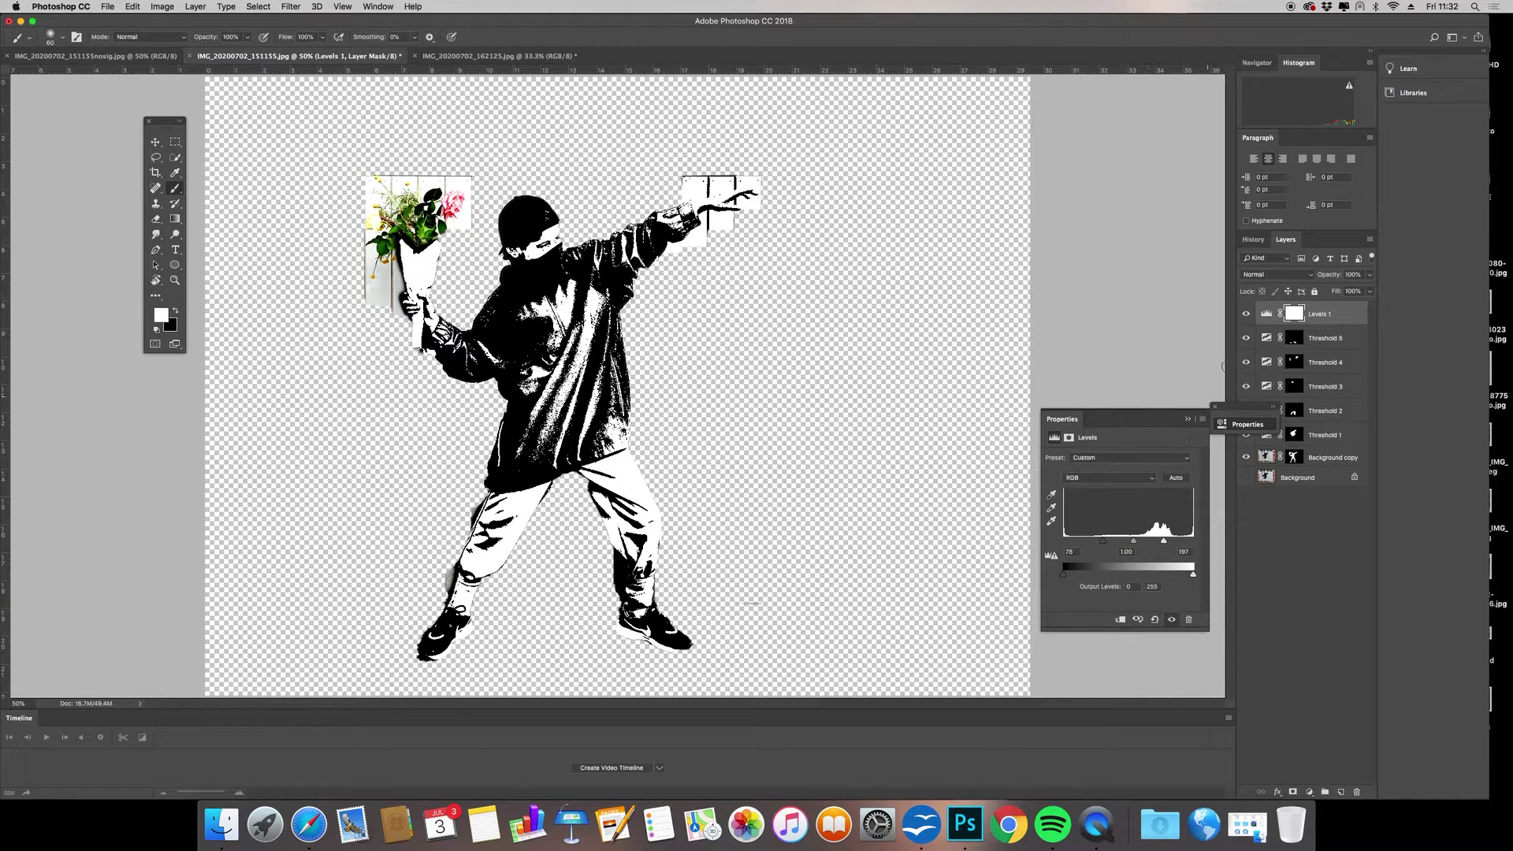
- Invert the Levels layer's mask to black and paint white over the flowers and the background patch around them
{"action": "left_click", "coordinate": [1295, 314]}
{"action": "key", "text": "super+i"}
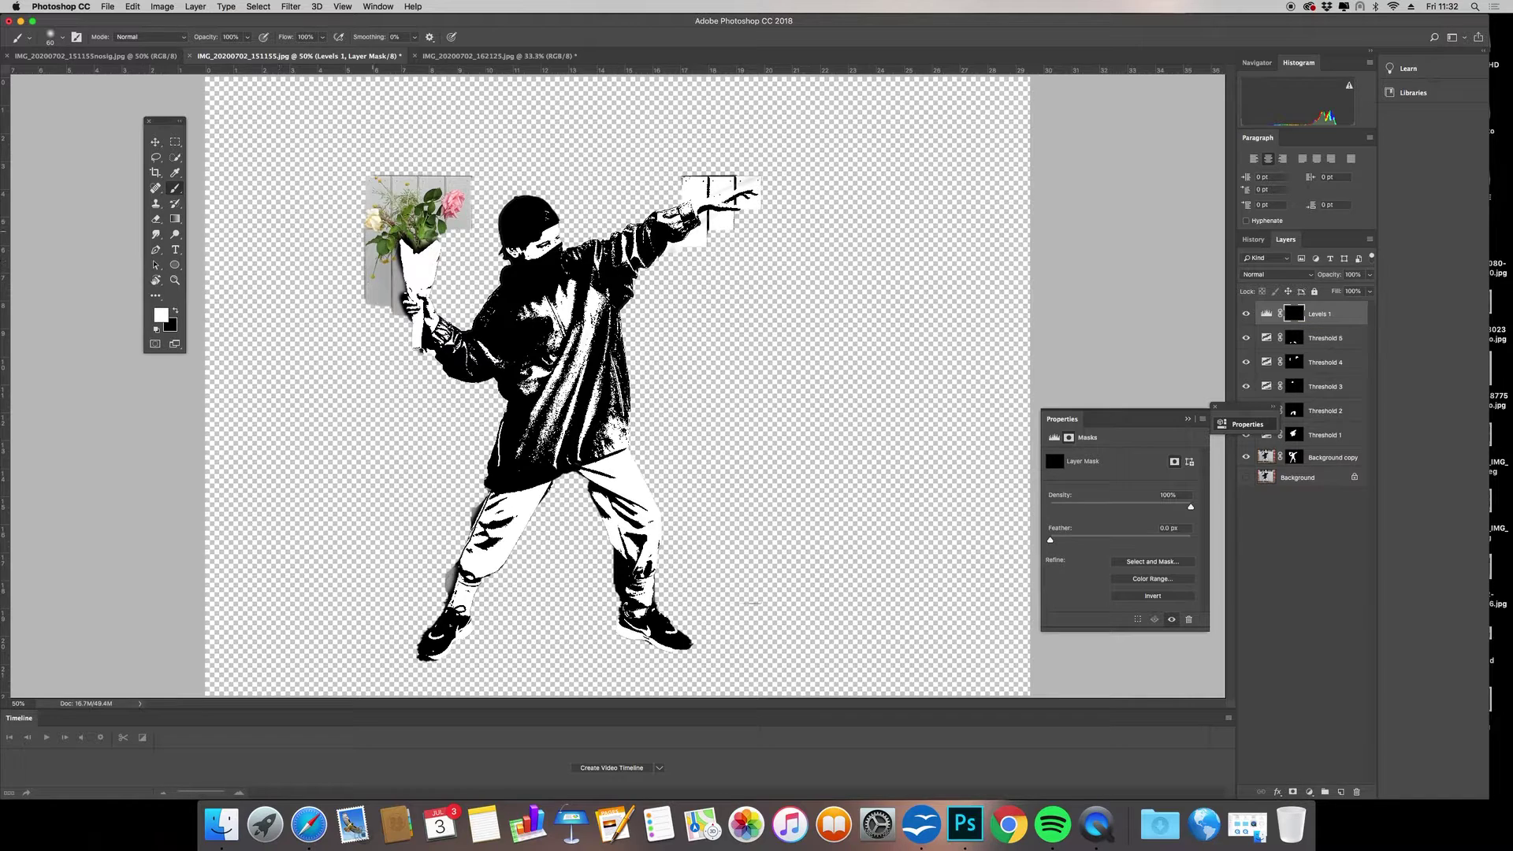
{"action": "mouse_move", "coordinate": [437, 211]}
{"action": "left_mouse_down"}
{"action": "mouse_move", "coordinate": [455, 202]}
{"action": "mouse_move", "coordinate": [424, 240]}
{"action": "mouse_move", "coordinate": [376, 222]}
{"action": "mouse_move", "coordinate": [388, 251]}
{"action": "mouse_move", "coordinate": [400, 208]}
{"action": "mouse_move", "coordinate": [428, 196]}
{"action": "mouse_move", "coordinate": [430, 282]}
{"action": "mouse_move", "coordinate": [425, 269]}
{"action": "mouse_move", "coordinate": [411, 306]}
{"action": "left_mouse_up"}
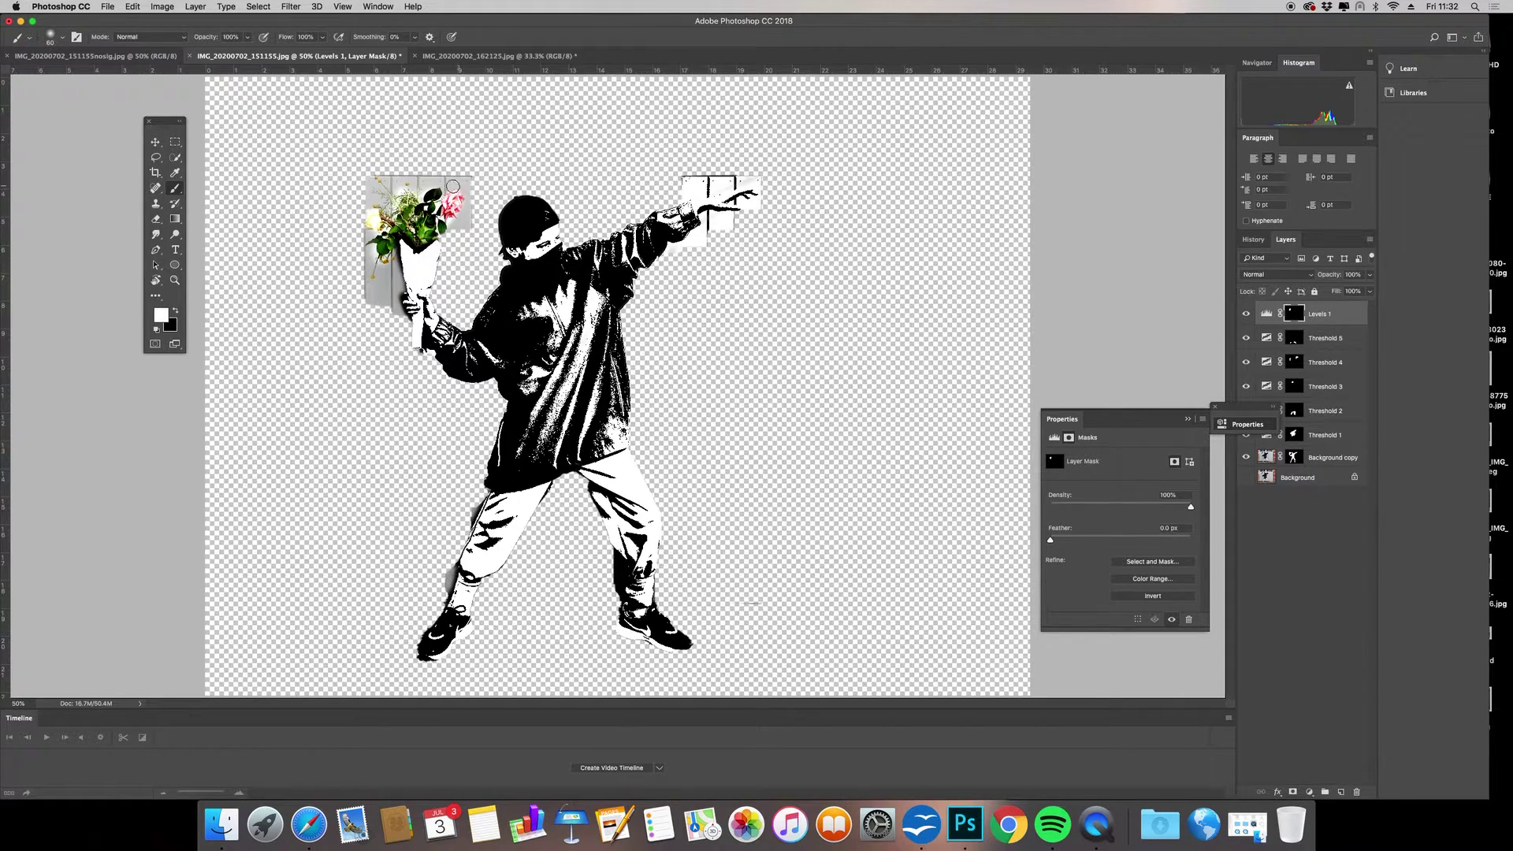
{"action": "mouse_move", "coordinate": [374, 273]}
{"action": "left_mouse_down"}
{"action": "mouse_move", "coordinate": [372, 245]}
{"action": "mouse_move", "coordinate": [384, 291]}
{"action": "mouse_move", "coordinate": [394, 272]}
{"action": "mouse_move", "coordinate": [368, 290]}
{"action": "mouse_move", "coordinate": [410, 175]}
{"action": "mouse_move", "coordinate": [465, 219]}
{"action": "mouse_move", "coordinate": [457, 205]}
{"action": "left_mouse_up"}
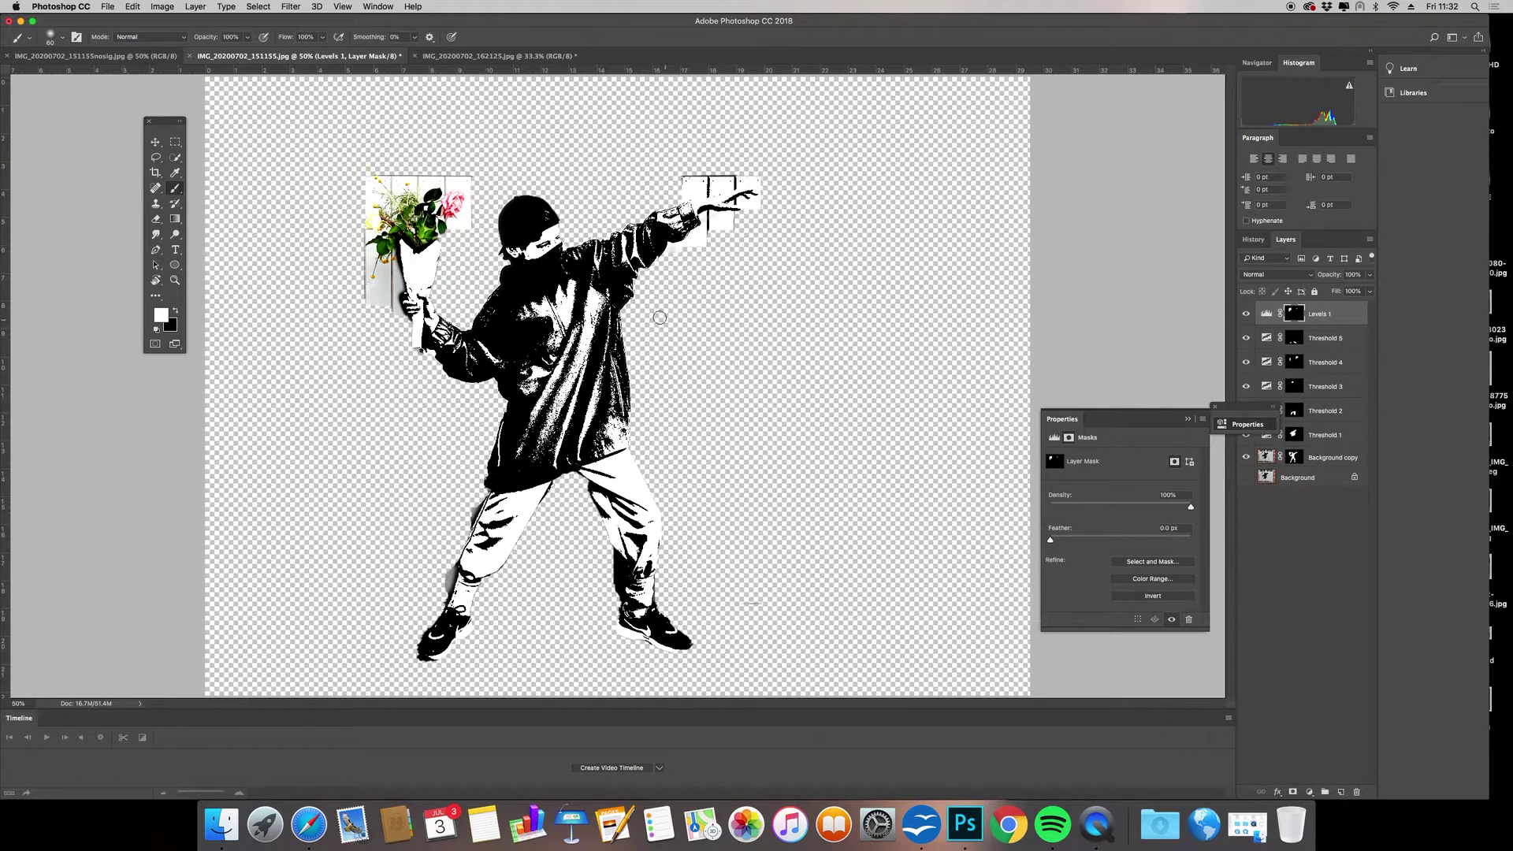
- Select the whole canvas, copy all visible layers merged and paste them into the concrete wall document IMG_20200702_162125.jpg
{"action": "left_click", "coordinate": [132, 6]}
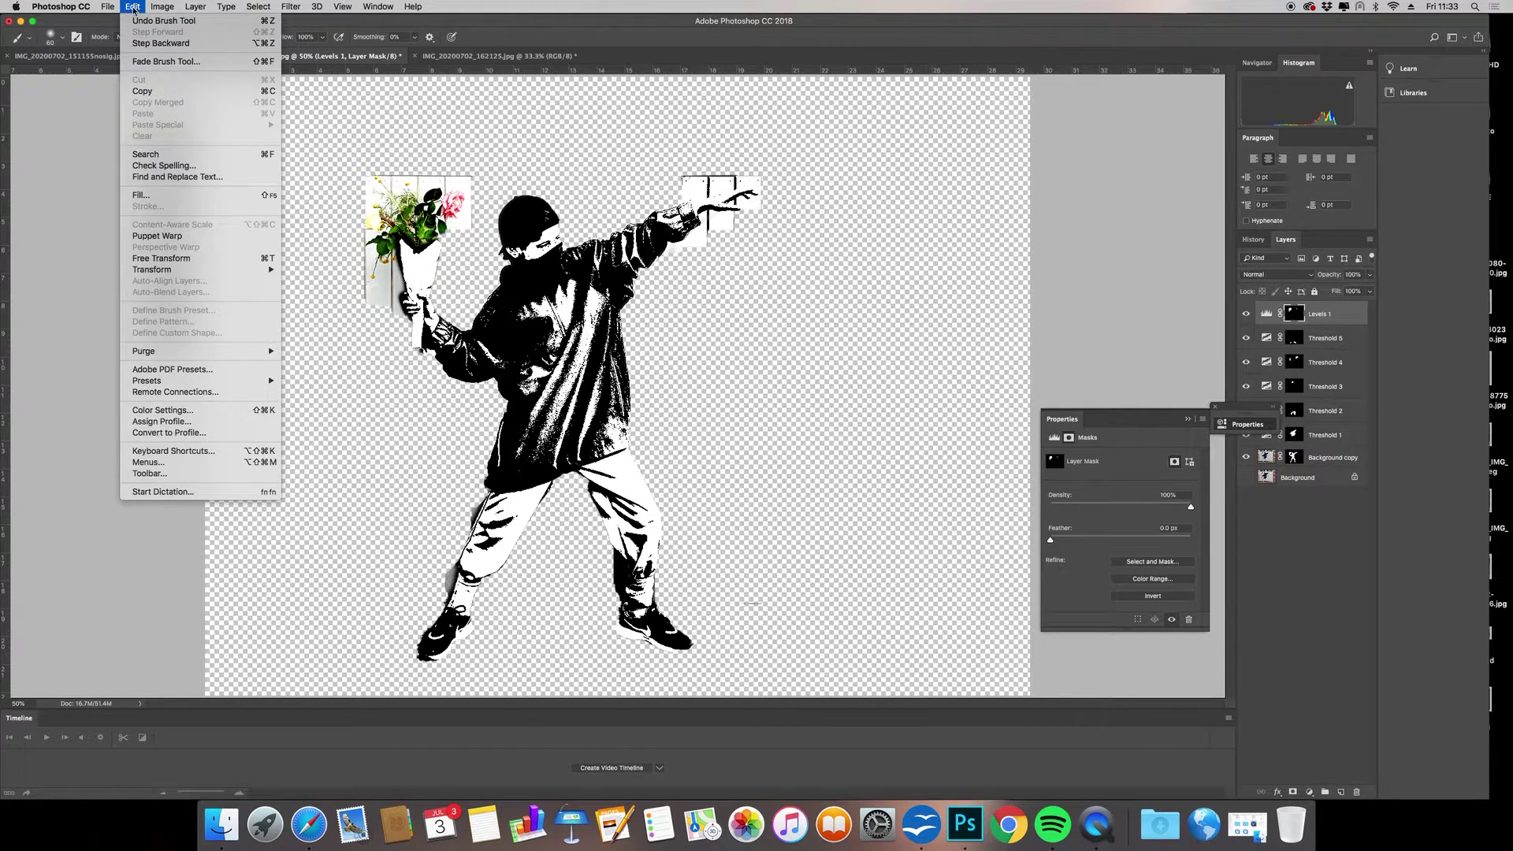
{"action": "left_click", "coordinate": [136, 6]}
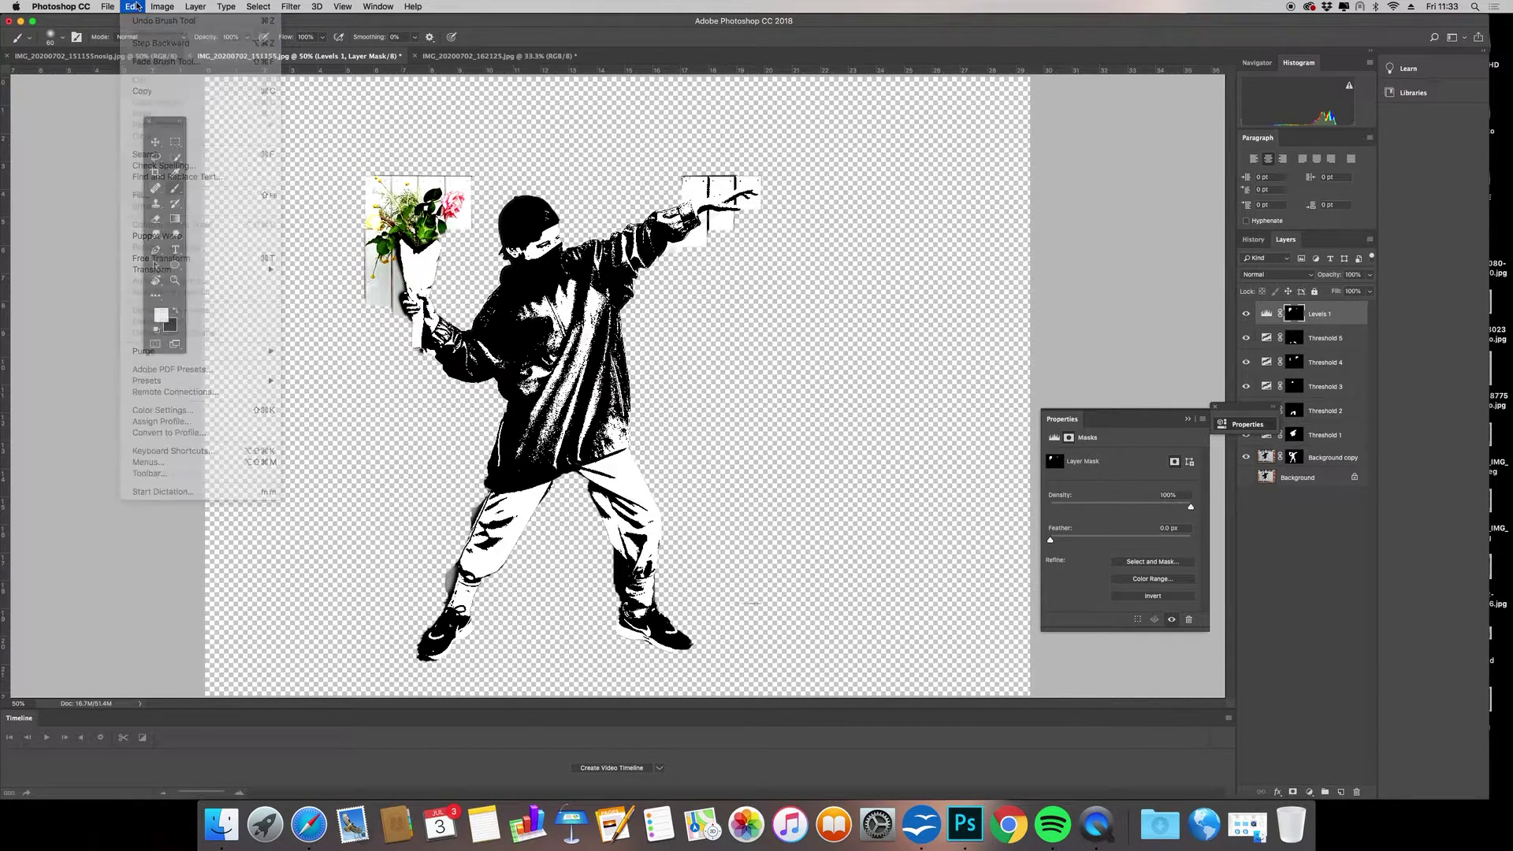
{"action": "key", "text": "super+a"}
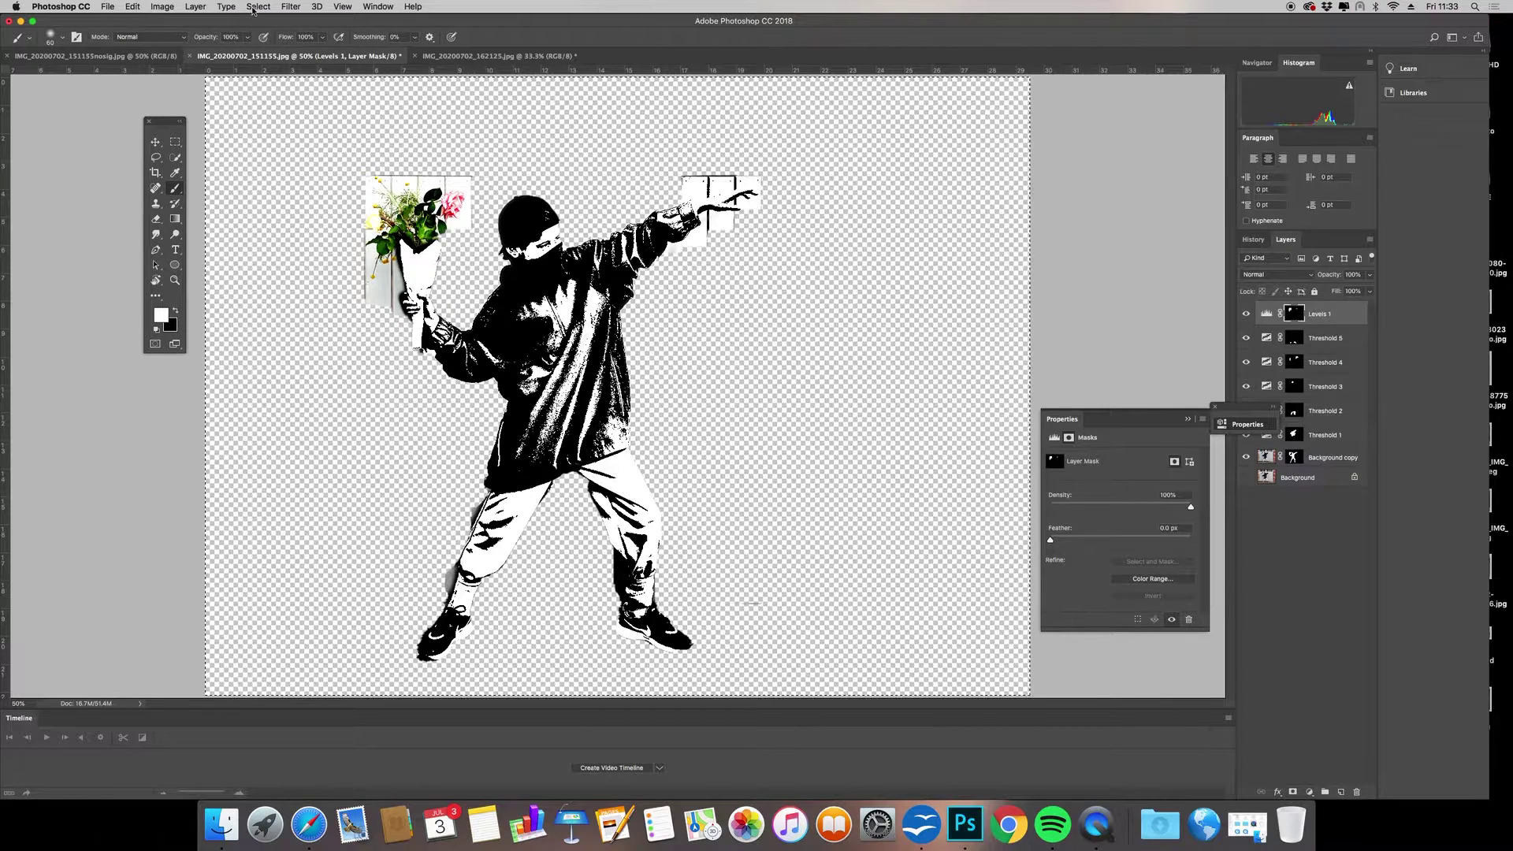
{"action": "left_click", "coordinate": [133, 7]}
{"action": "left_click", "coordinate": [144, 102]}
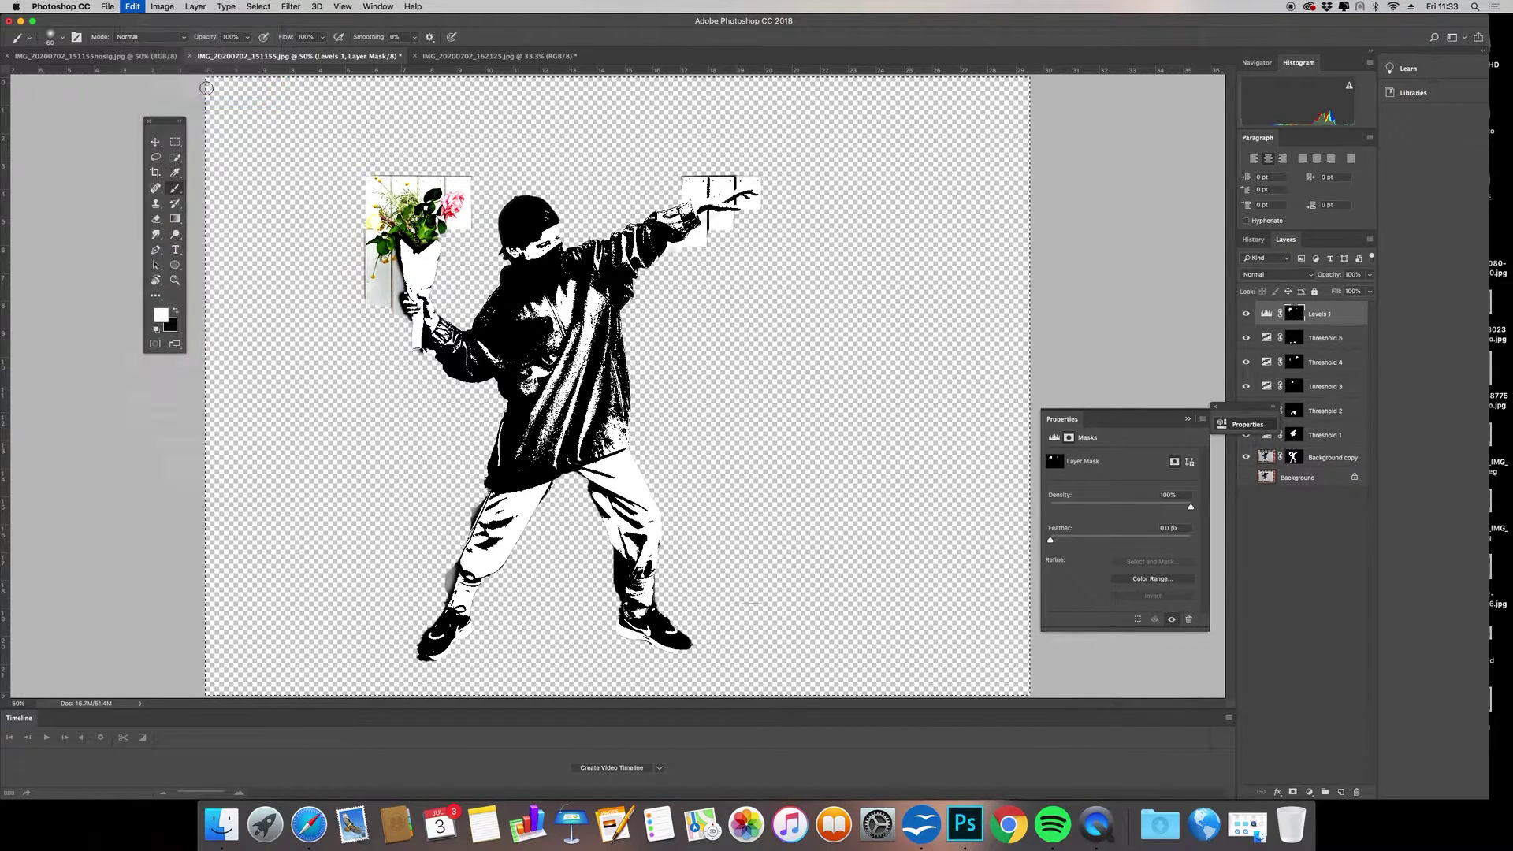
{"action": "left_click", "coordinate": [443, 56]}
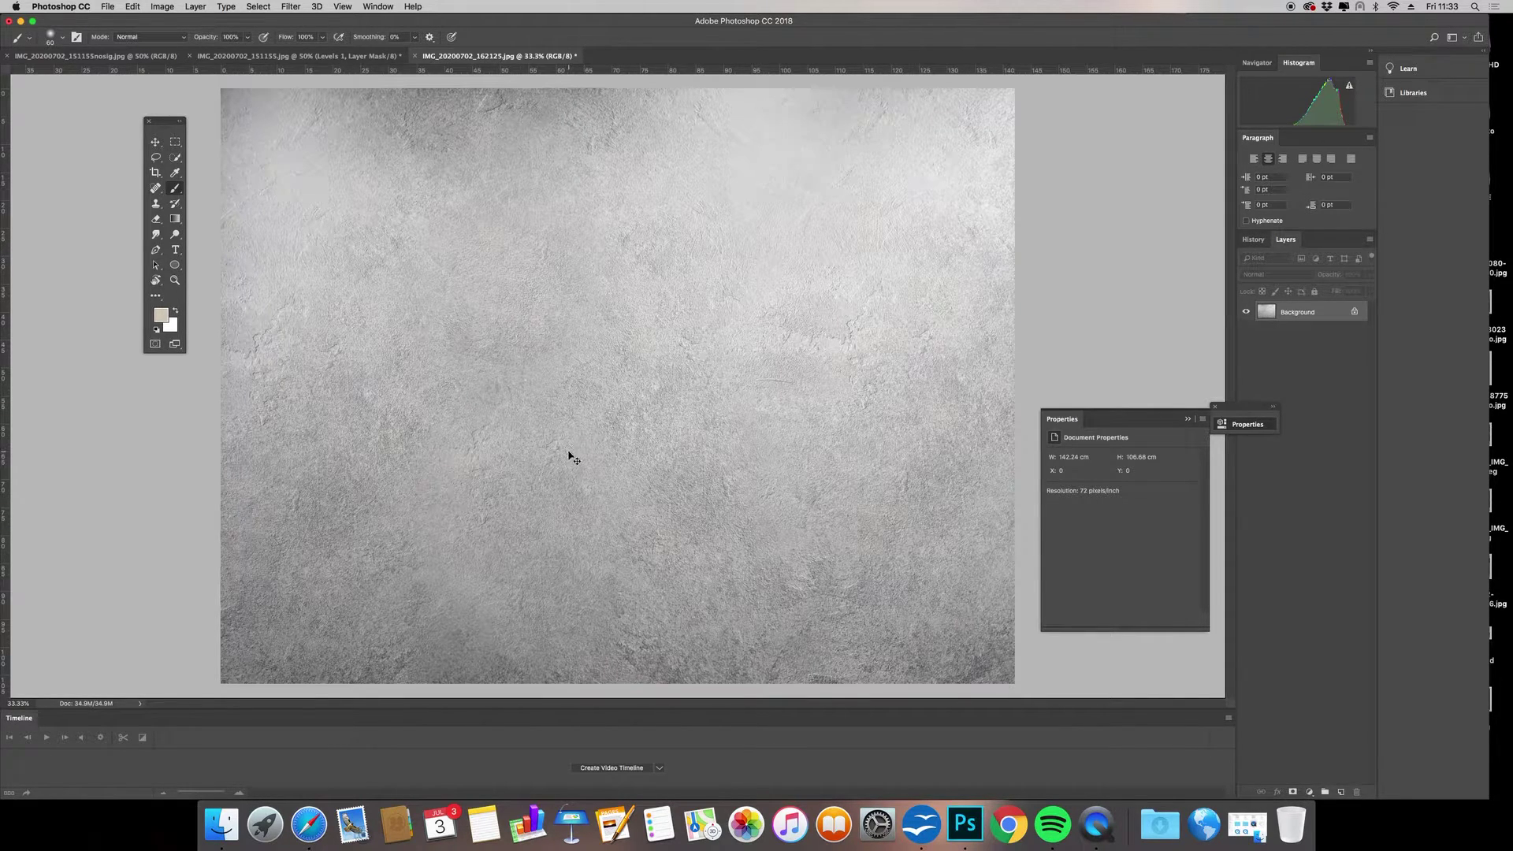
{"action": "key", "text": "super+v"}
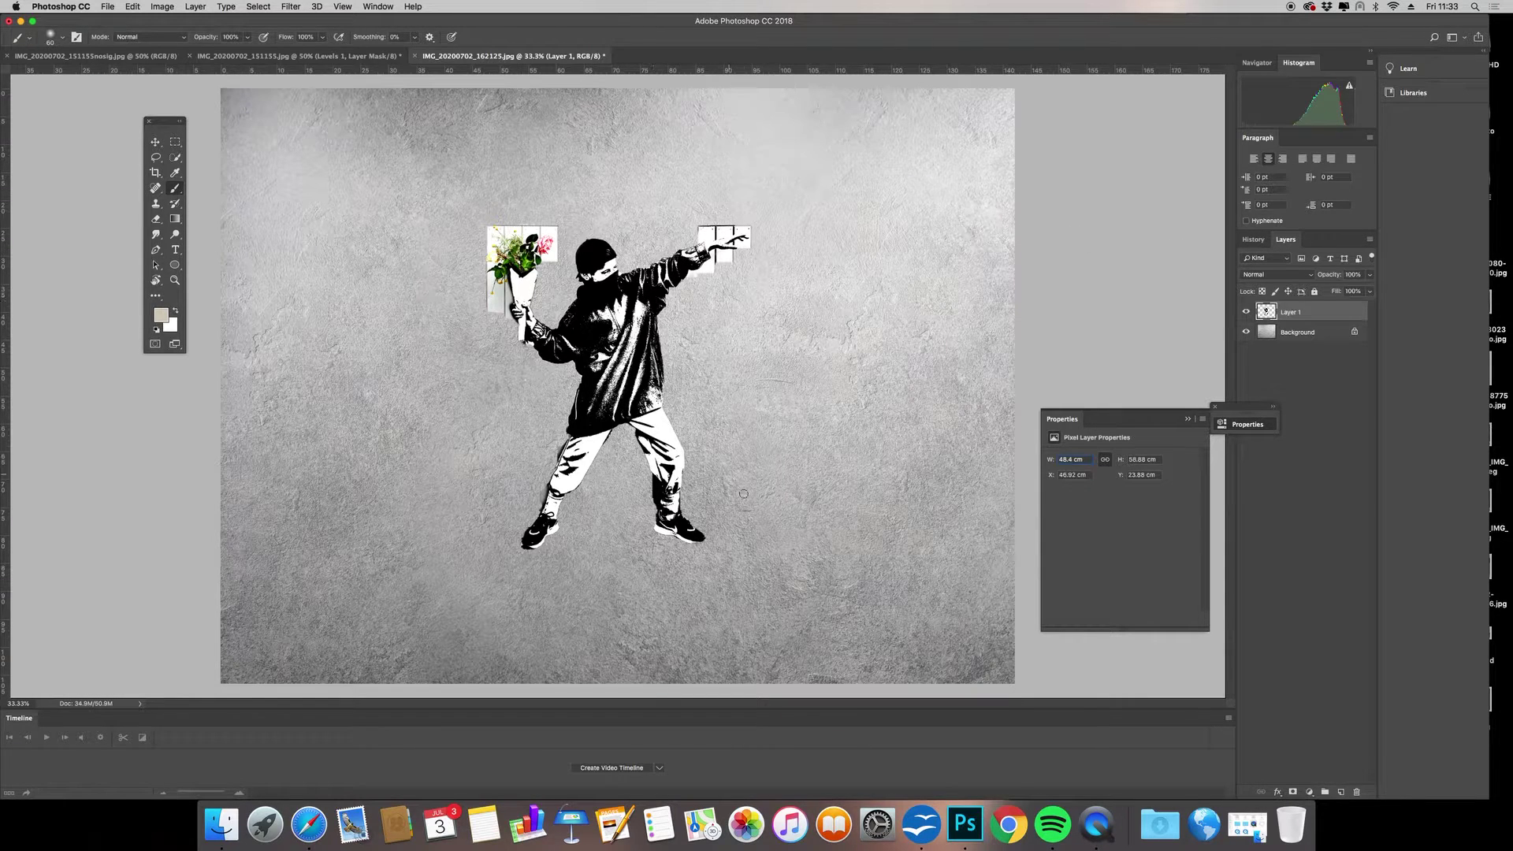
- Set the pasted figure layer's blend mode to Multiply
{"action": "left_click", "coordinate": [1272, 276]}
{"action": "left_click", "coordinate": [1274, 275]}
{"action": "left_click", "coordinate": [1283, 276]}
{"action": "left_click", "coordinate": [1277, 307]}
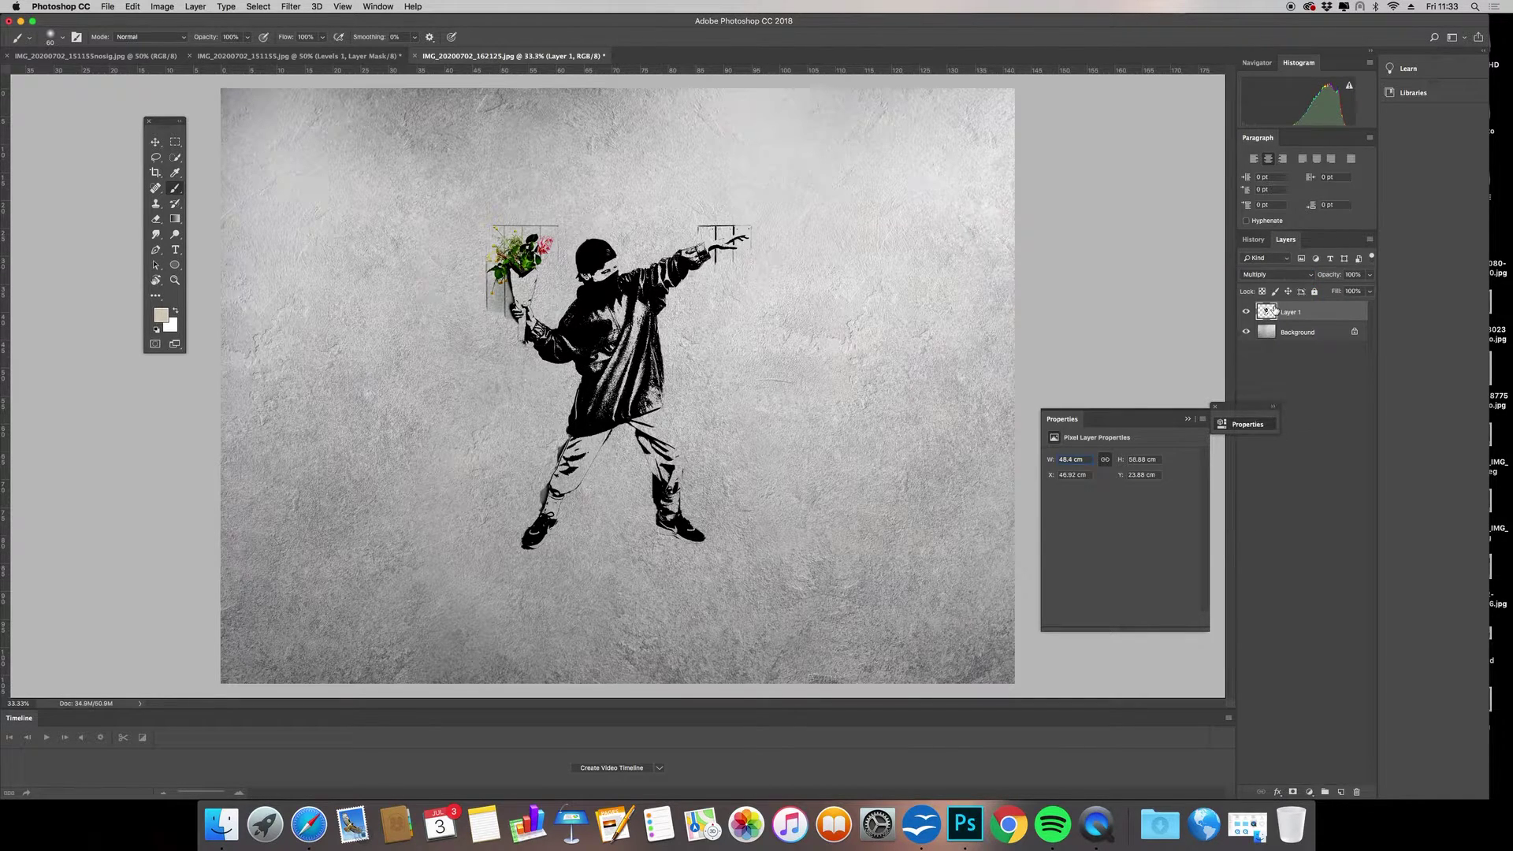